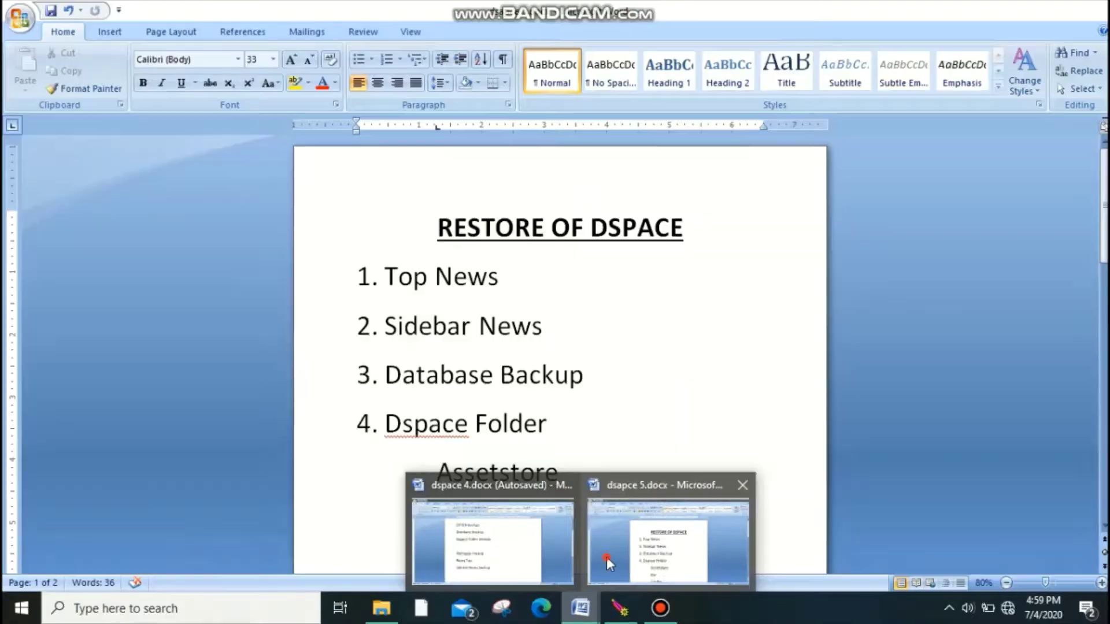
# Bring up the DSpace restore notes in Word and place the cursor at the start of the RESTORE OF DSPACE title
pyautogui.click(606, 557)
pyautogui.click(684, 224)
pyautogui.moveTo(733, 228); pyautogui.dragTo(424, 199)
pyautogui.click(648, 398)
pyautogui.click(439, 232)
# Add a DSPACE-5 heading on a new line above the RESTORE OF DSPACE title
pyautogui.press('Return')
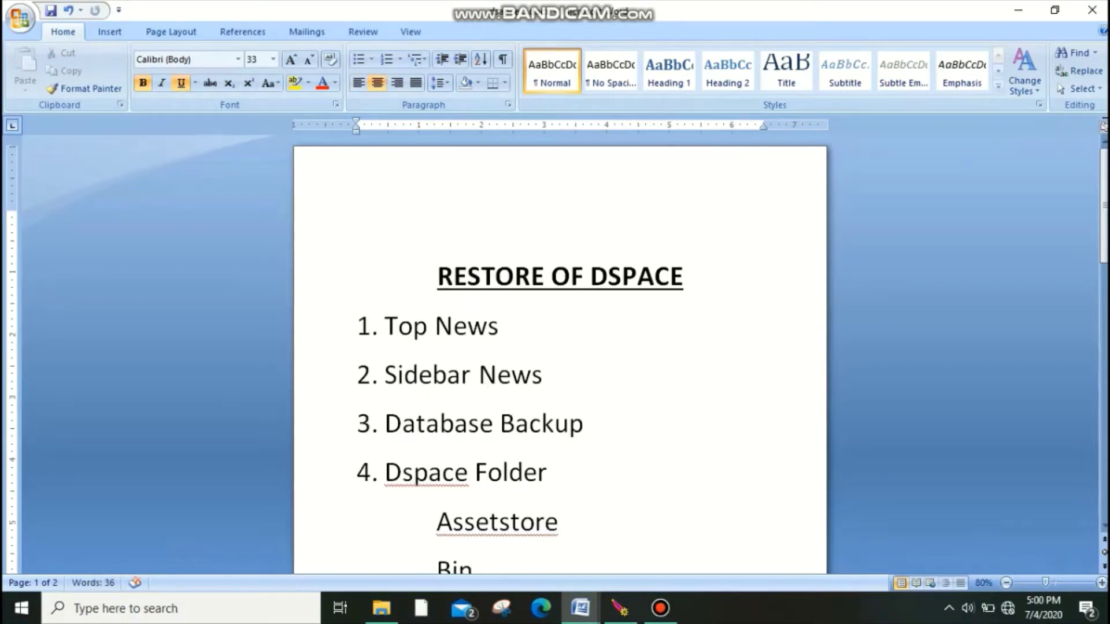
pyautogui.click(545, 243)
pyautogui.write('DS')
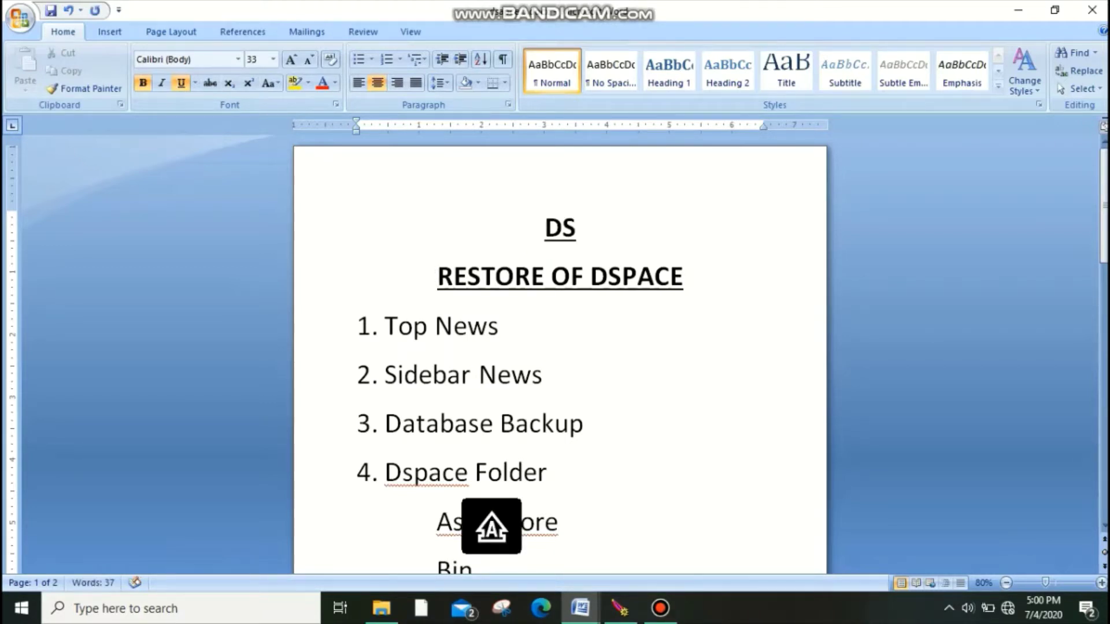
pyautogui.write('PACE5')
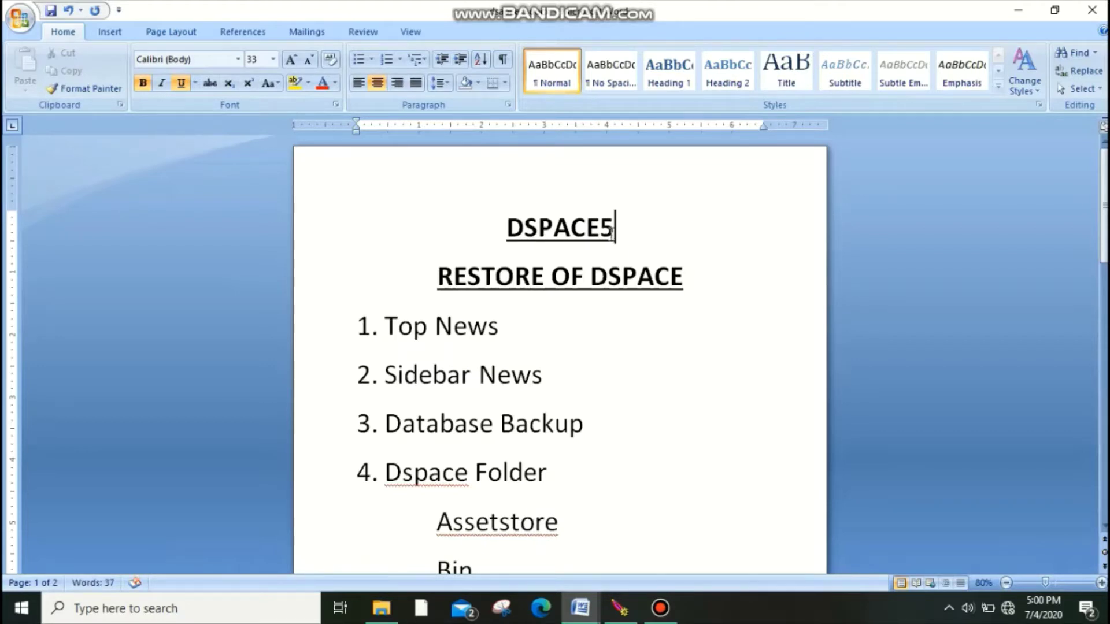
pyautogui.write('-')
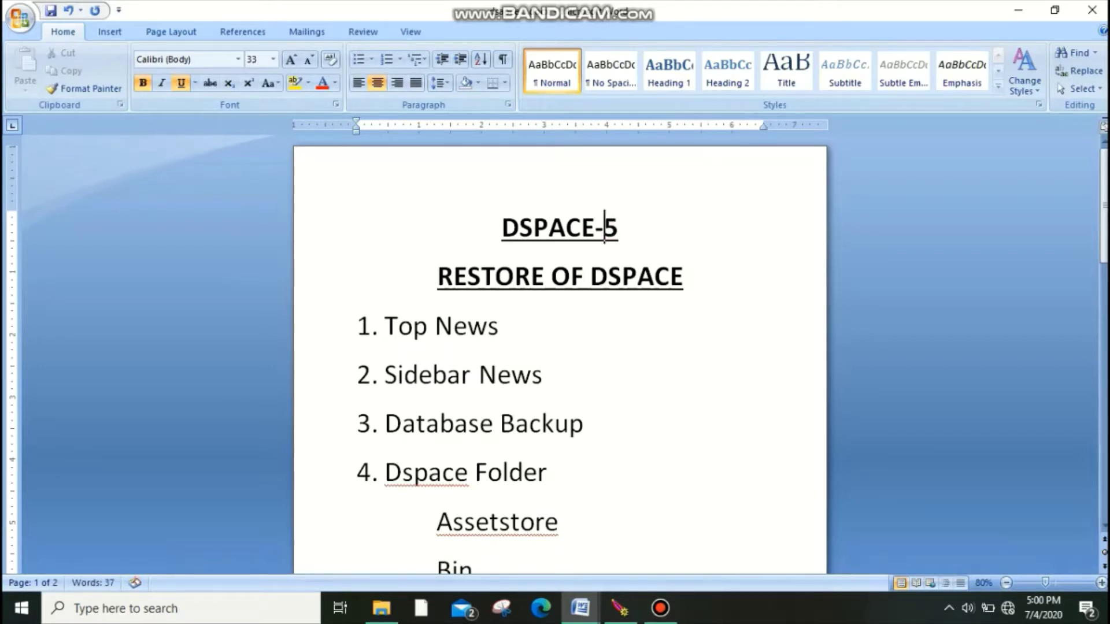
pyautogui.click(641, 343)
pyautogui.moveTo(713, 278); pyautogui.dragTo(277, 276)
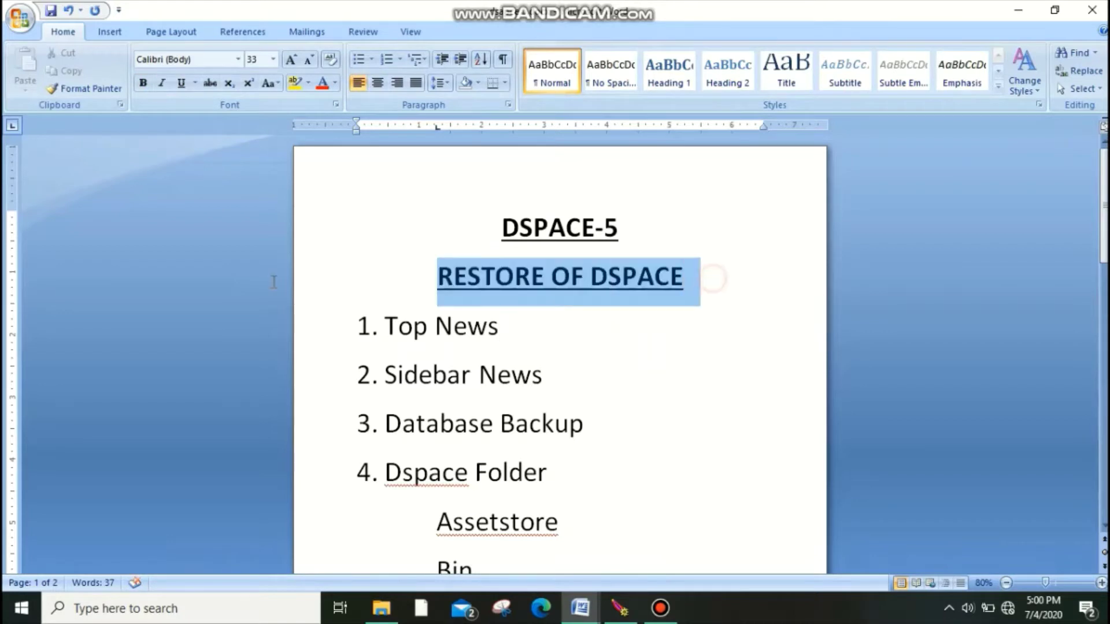
pyautogui.moveTo(646, 225); pyautogui.dragTo(387, 236)
# Highlight the Top News, Sidebar News and Database Backup list items one by one
pyautogui.click(664, 420)
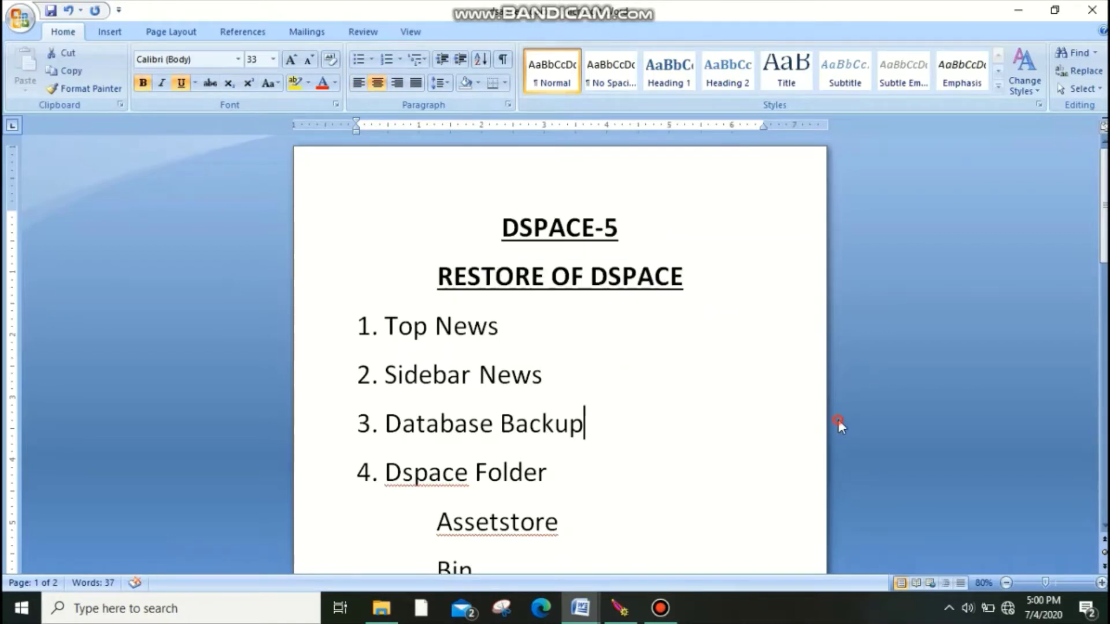
pyautogui.click(632, 364)
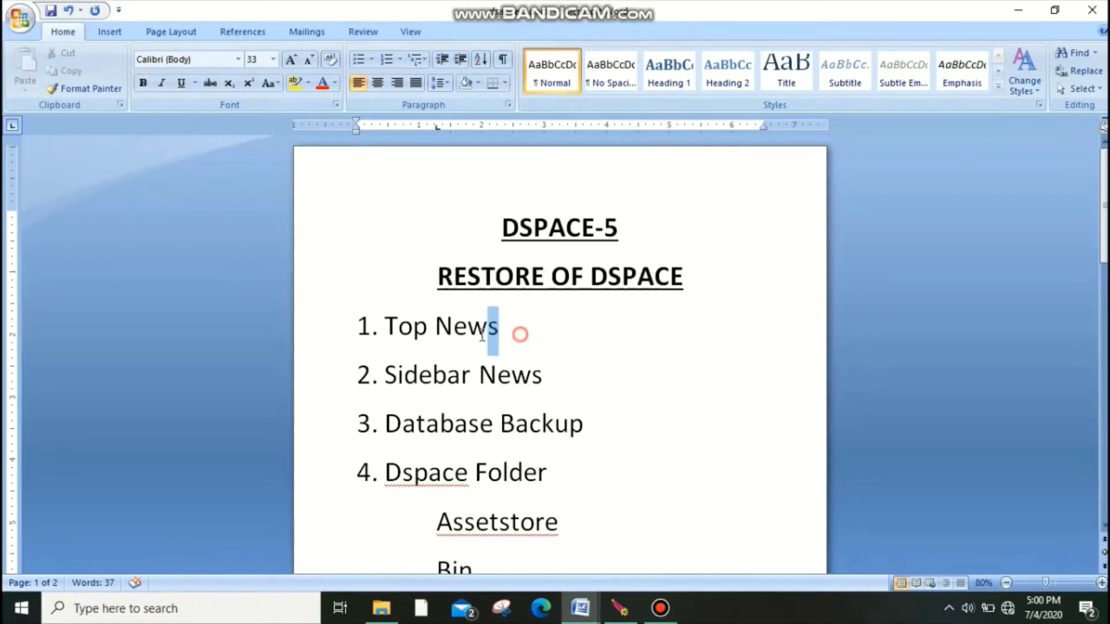
pyautogui.moveTo(492, 334); pyautogui.dragTo(352, 328)
pyautogui.moveTo(563, 378); pyautogui.dragTo(364, 382)
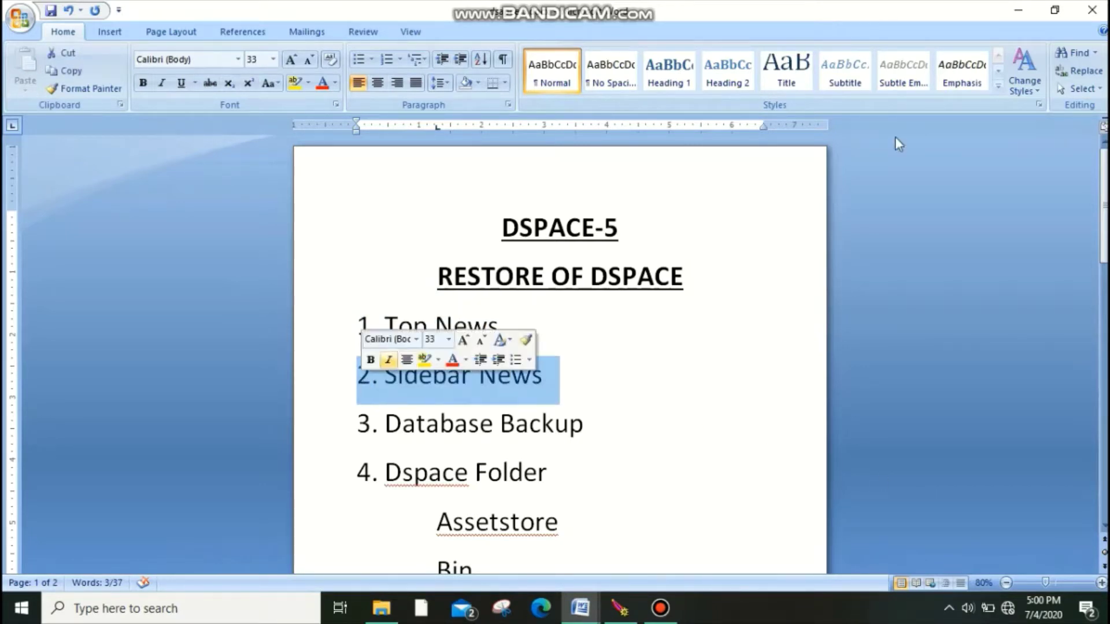
pyautogui.moveTo(632, 430); pyautogui.dragTo(318, 436)
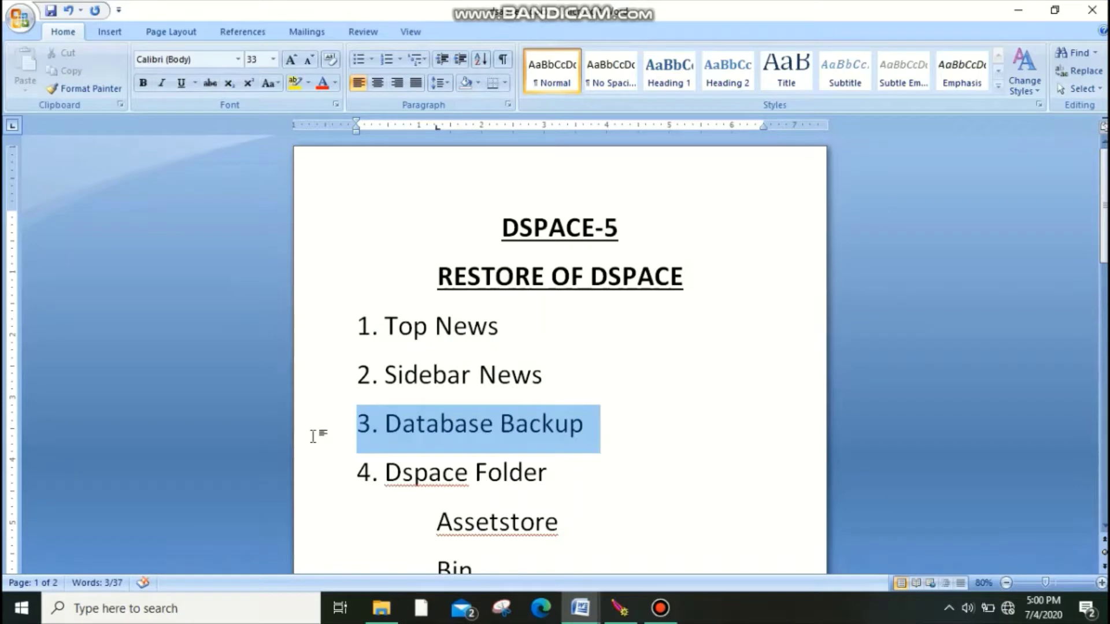
# Scroll down the restore checklist, highlighting entries such as Dspace Folder, Upload and Webapps
pyautogui.click(552, 485)
pyautogui.scroll(-2, 468, 489)
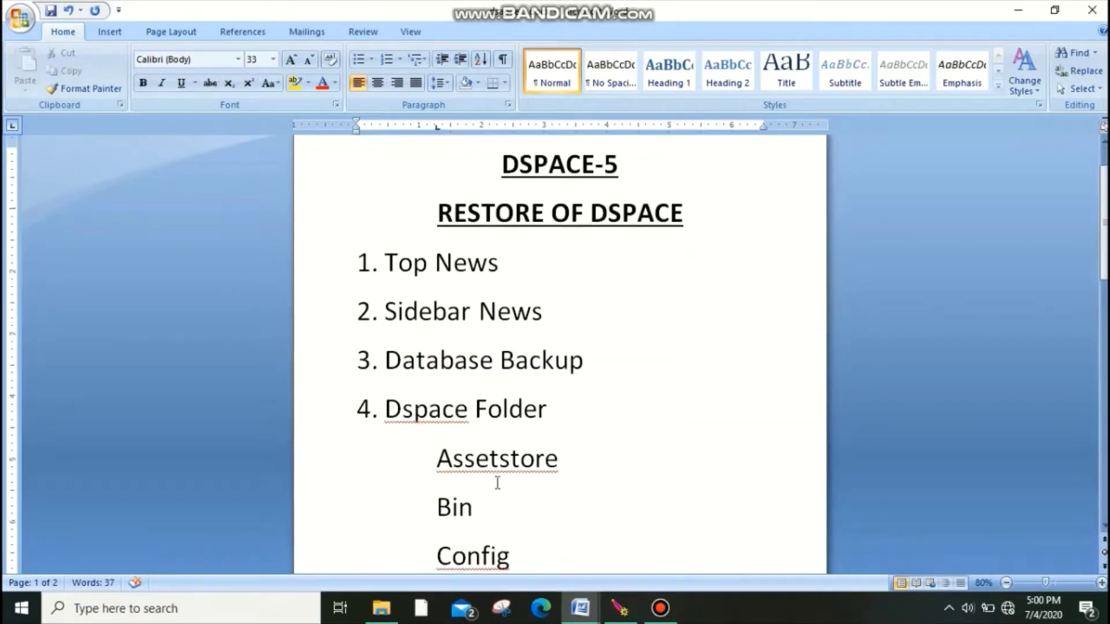
pyautogui.moveTo(569, 413); pyautogui.dragTo(362, 417)
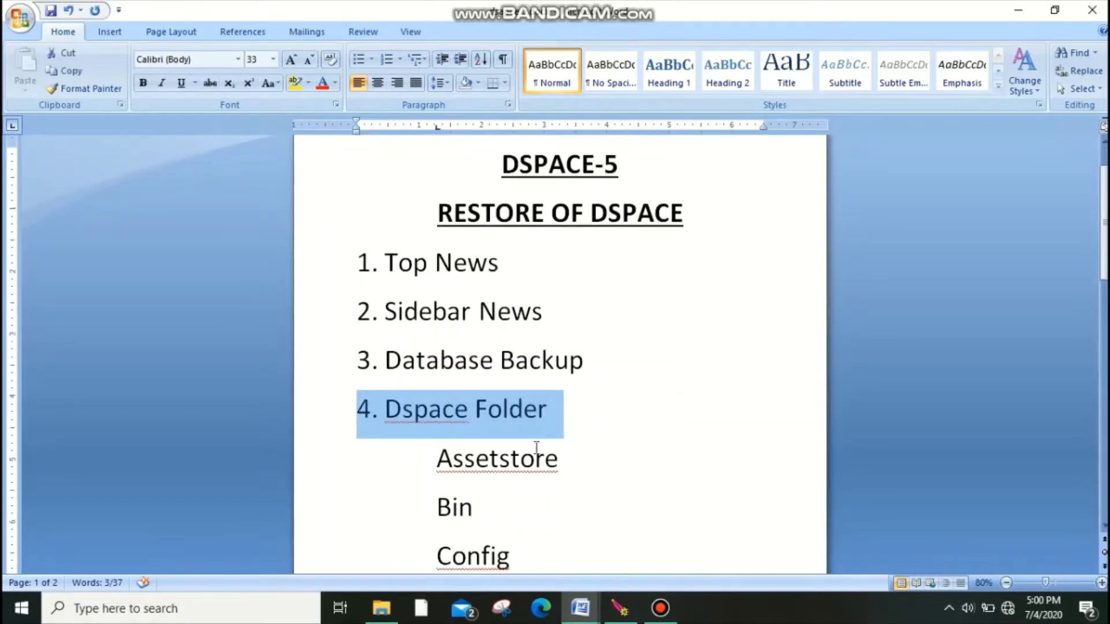
pyautogui.scroll(-3, 536, 448)
pyautogui.click(578, 370)
pyautogui.moveTo(578, 370); pyautogui.dragTo(370, 370)
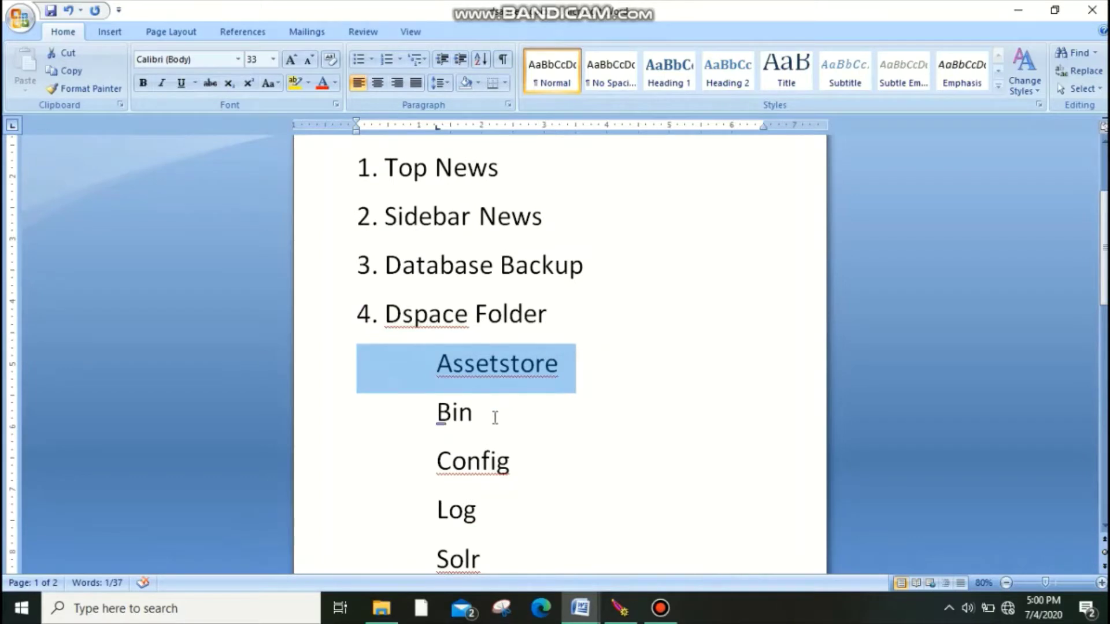
pyautogui.moveTo(495, 417); pyautogui.dragTo(406, 413)
pyautogui.moveTo(517, 466); pyautogui.dragTo(414, 466)
pyautogui.scroll(-1, 599, 472)
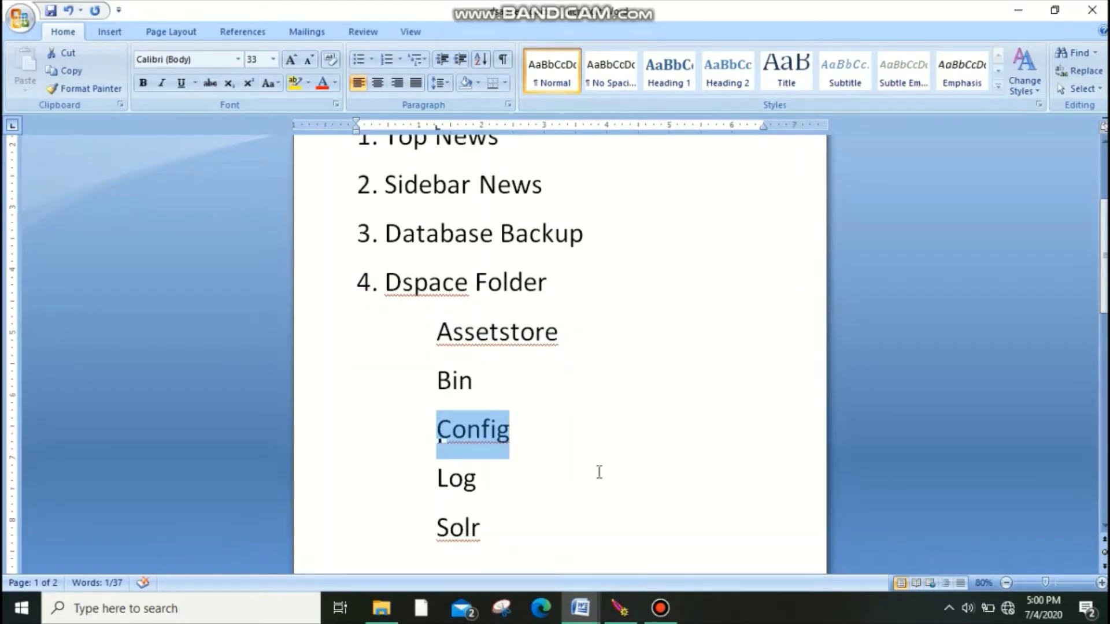
pyautogui.scroll(-2, 599, 473)
pyautogui.moveTo(484, 416); pyautogui.dragTo(434, 417)
pyautogui.moveTo(508, 461); pyautogui.dragTo(433, 464)
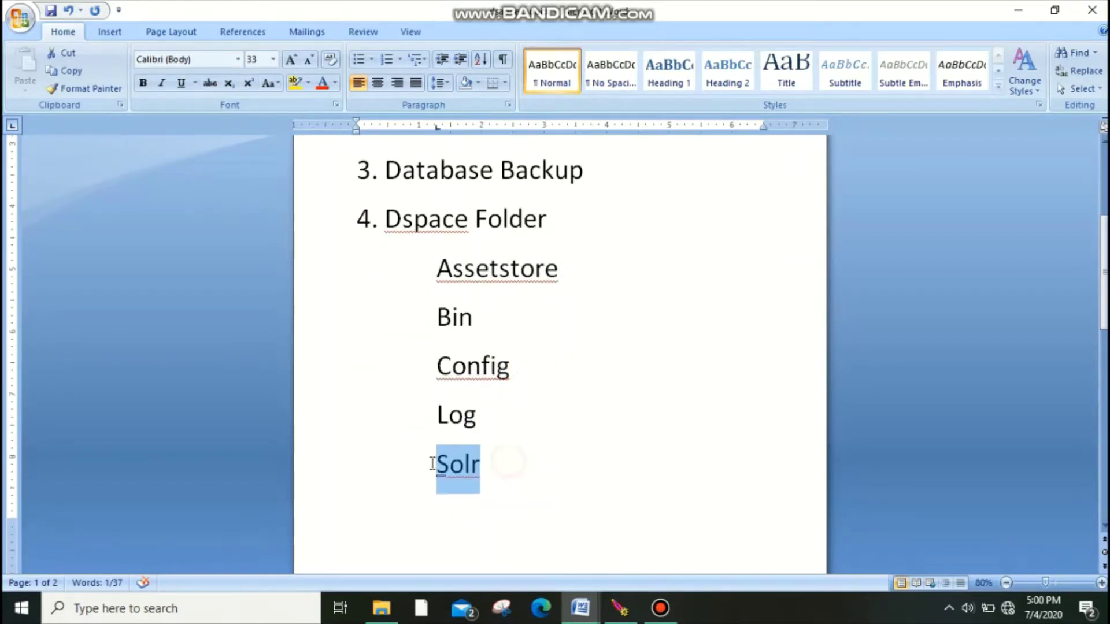
pyautogui.scroll(-7, 518, 453)
pyautogui.moveTo(537, 452); pyautogui.dragTo(434, 453)
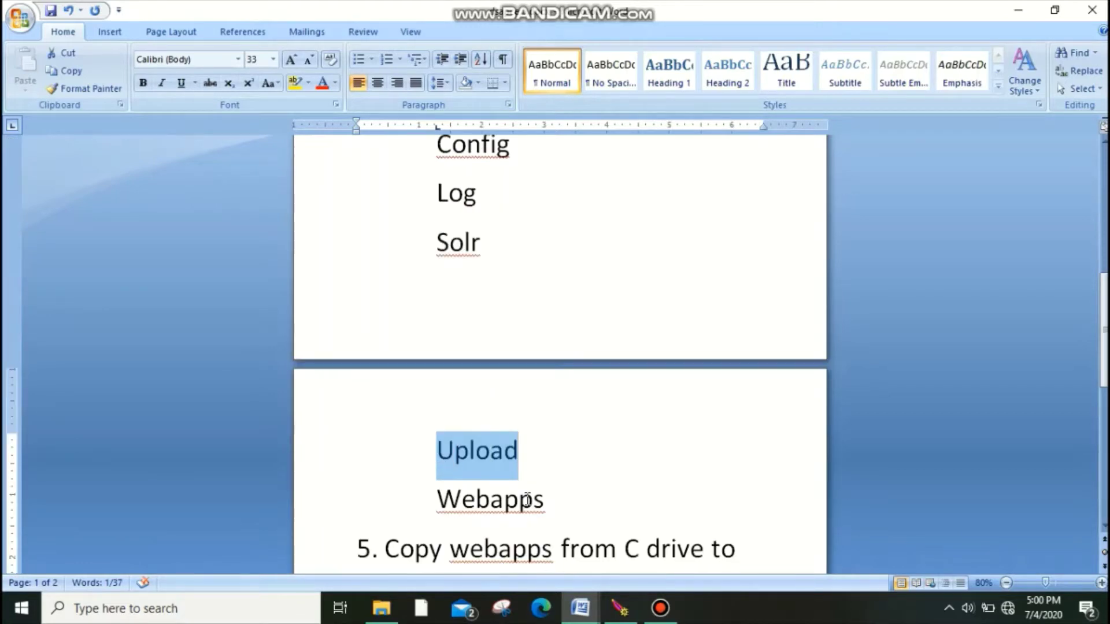
pyautogui.moveTo(579, 502); pyautogui.dragTo(384, 500)
pyautogui.scroll(-3, 405, 497)
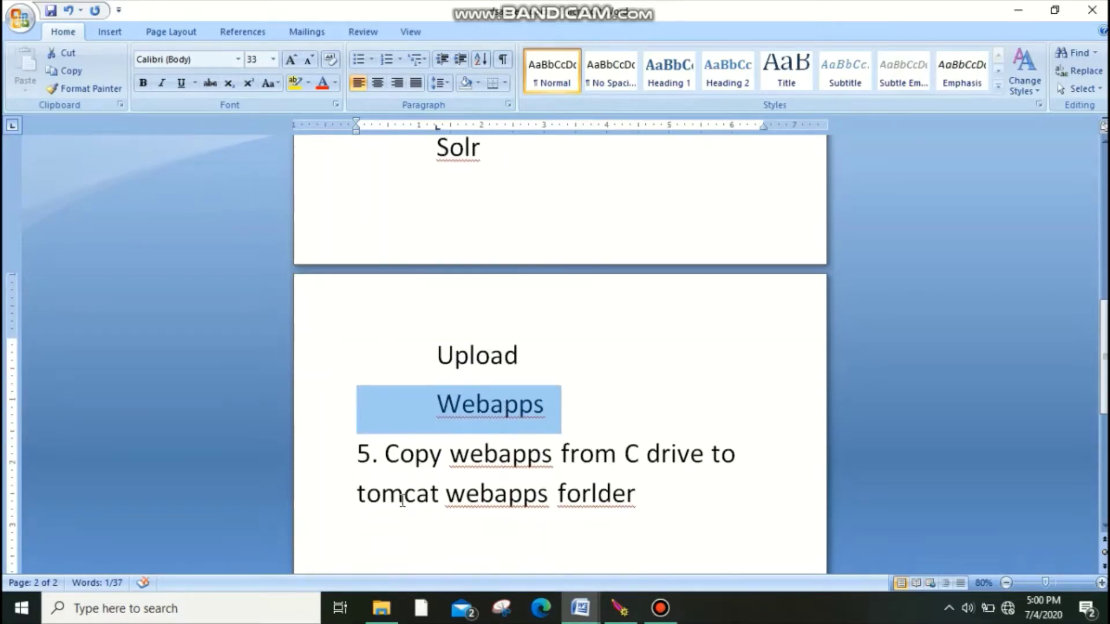
pyautogui.click(429, 460)
# Fix the misspelled 'forlder' to 'folder' in step 5
pyautogui.click(688, 473)
pyautogui.click(671, 457)
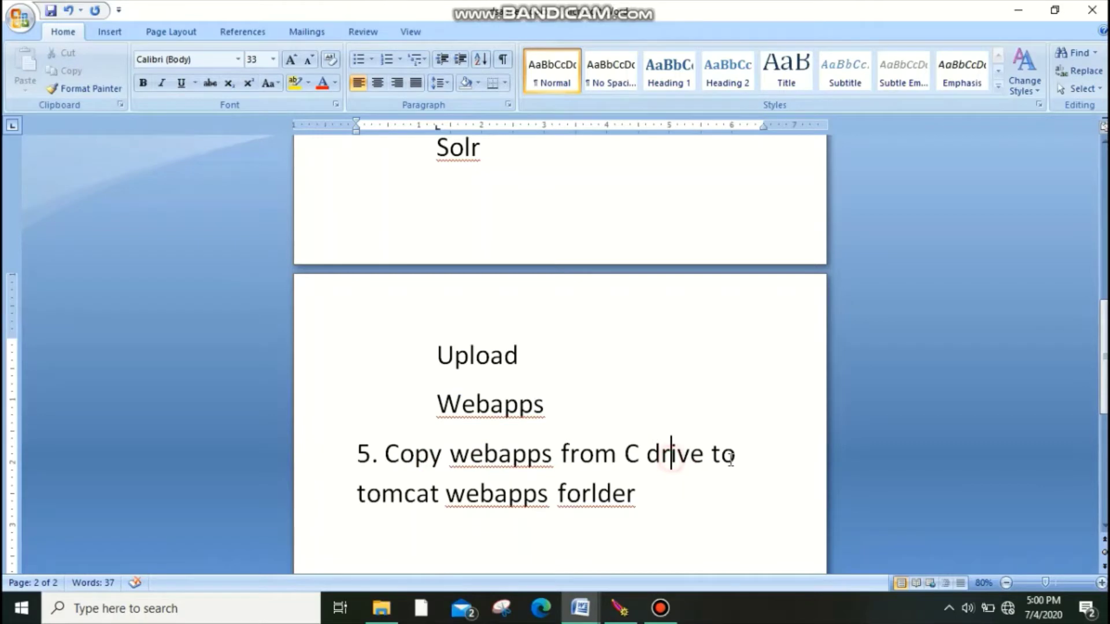
pyautogui.moveTo(764, 458); pyautogui.dragTo(302, 459)
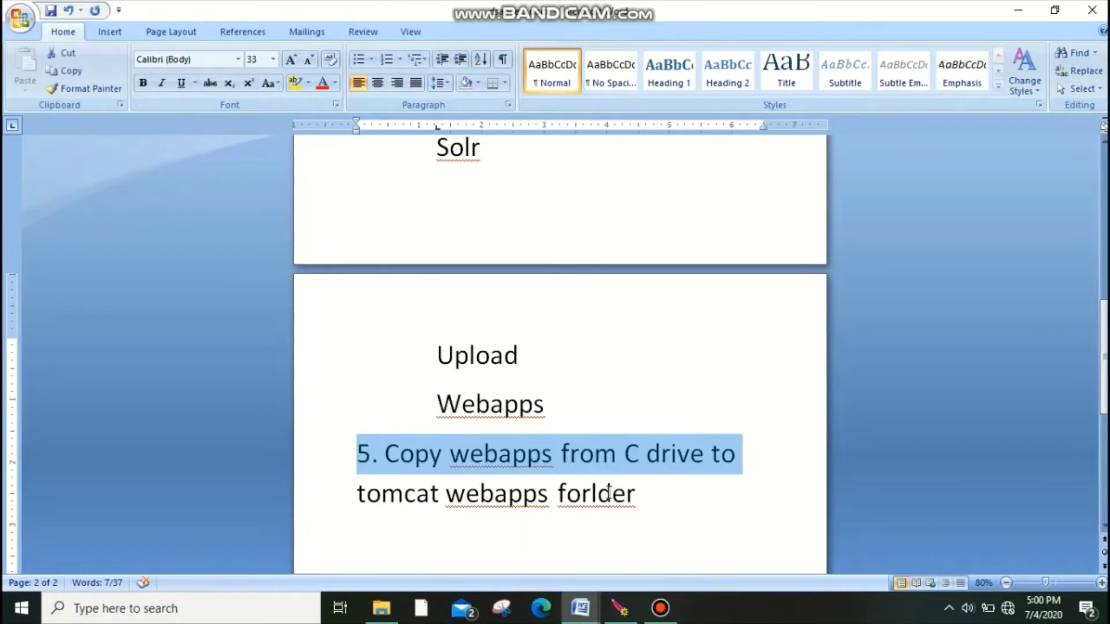
pyautogui.click(593, 503)
pyautogui.press('BackSpace')
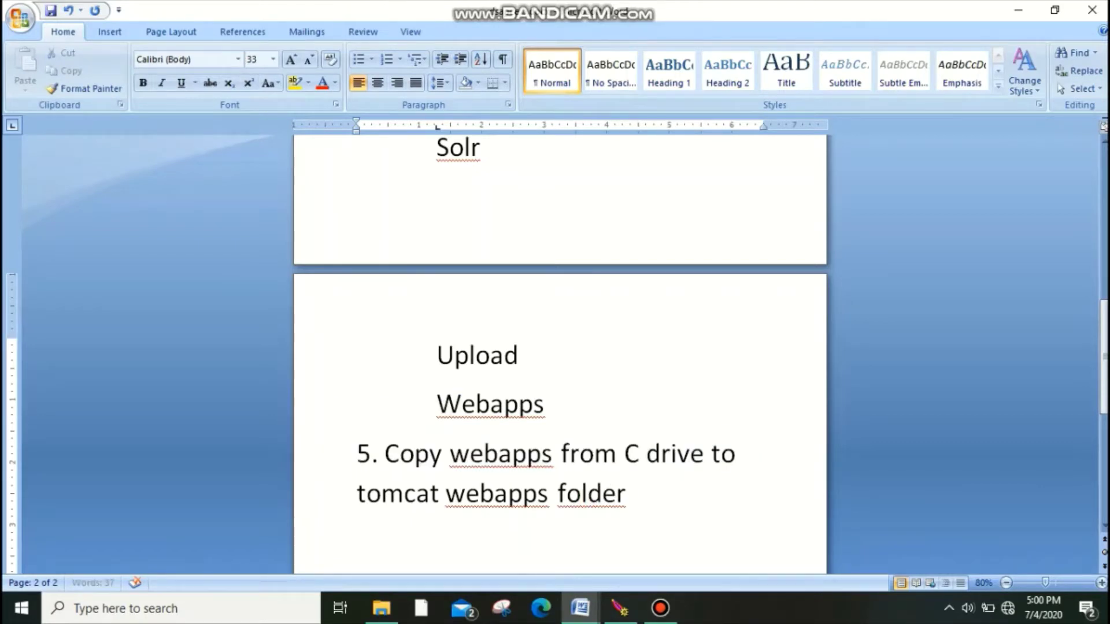
pyautogui.click(700, 505)
# Review the Restart Computer and Restart Tomcat lines, then return to the top of the list
pyautogui.scroll(-2, 637, 513)
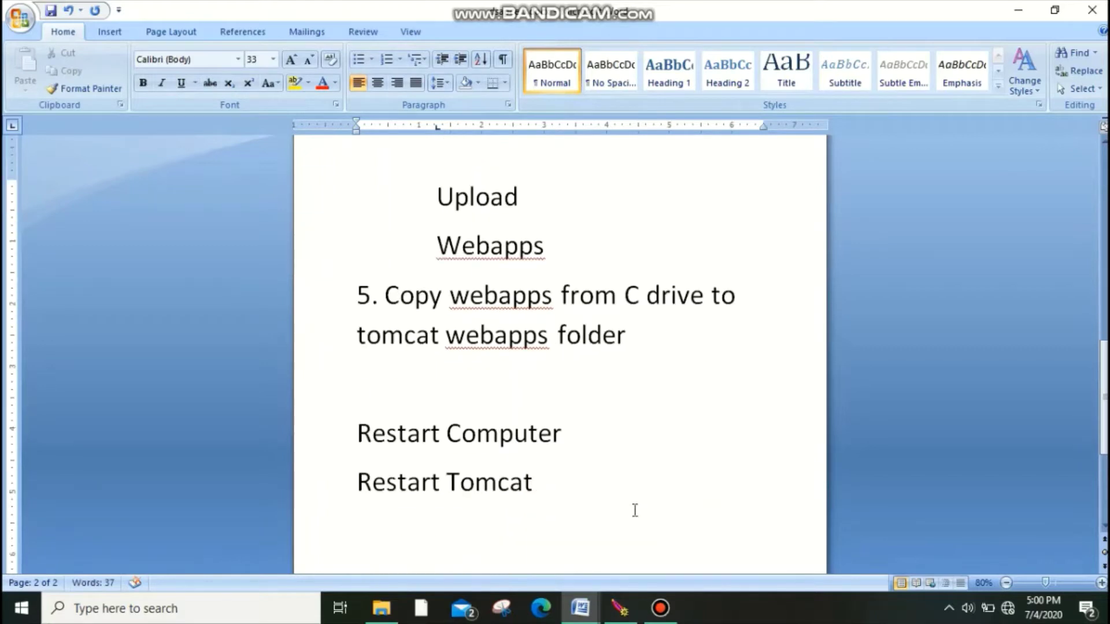
pyautogui.moveTo(605, 434); pyautogui.dragTo(341, 428)
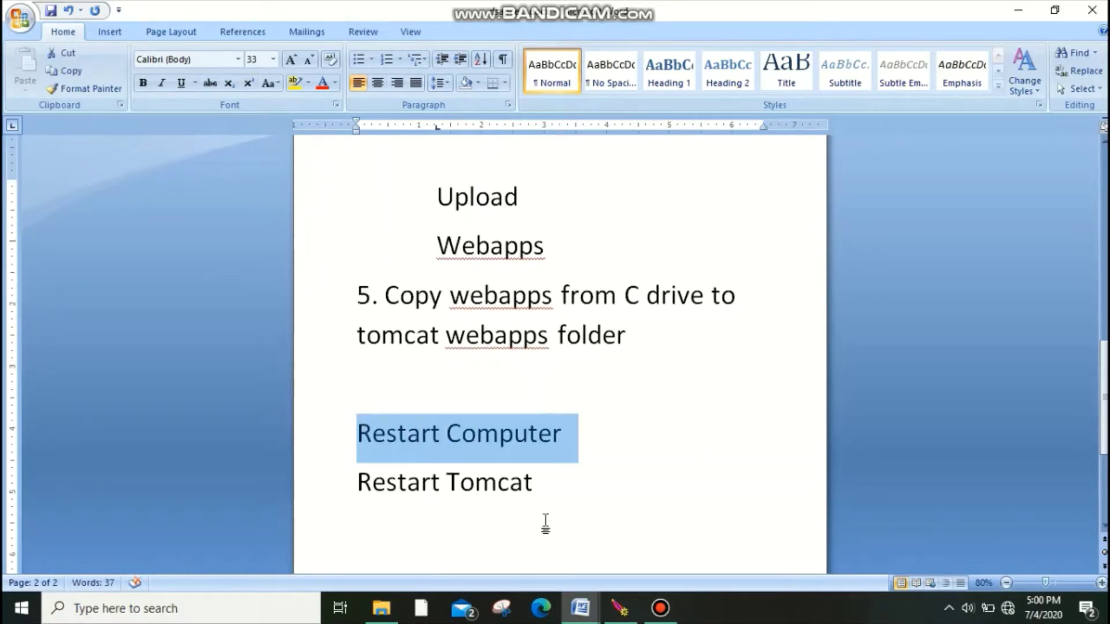
pyautogui.moveTo(560, 484); pyautogui.dragTo(298, 484)
pyautogui.scroll(15, 586, 399)
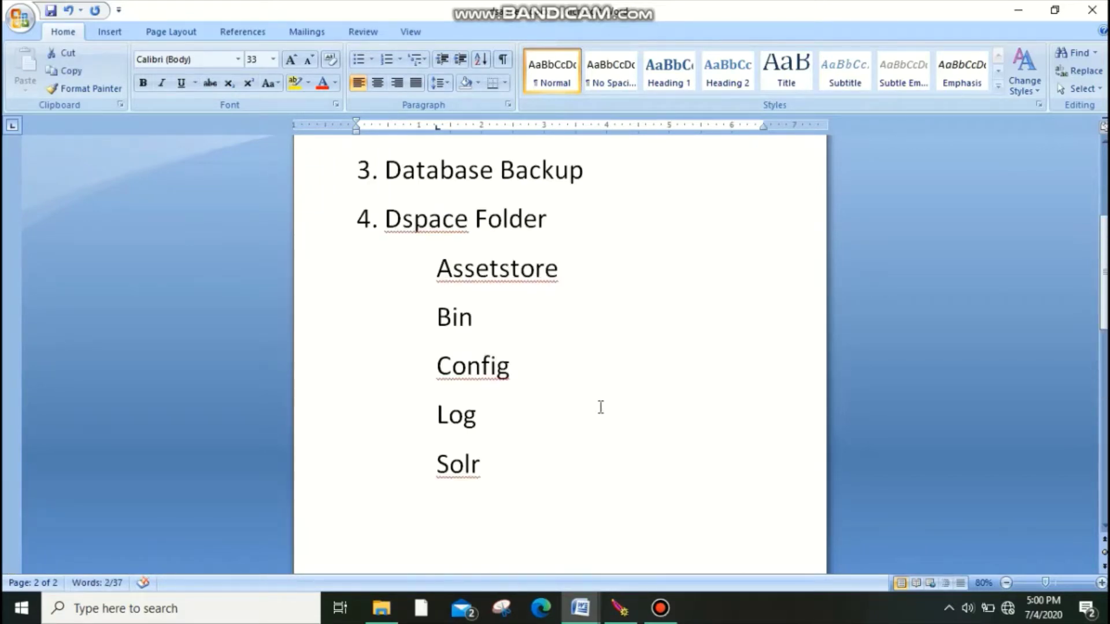
pyautogui.click(772, 276)
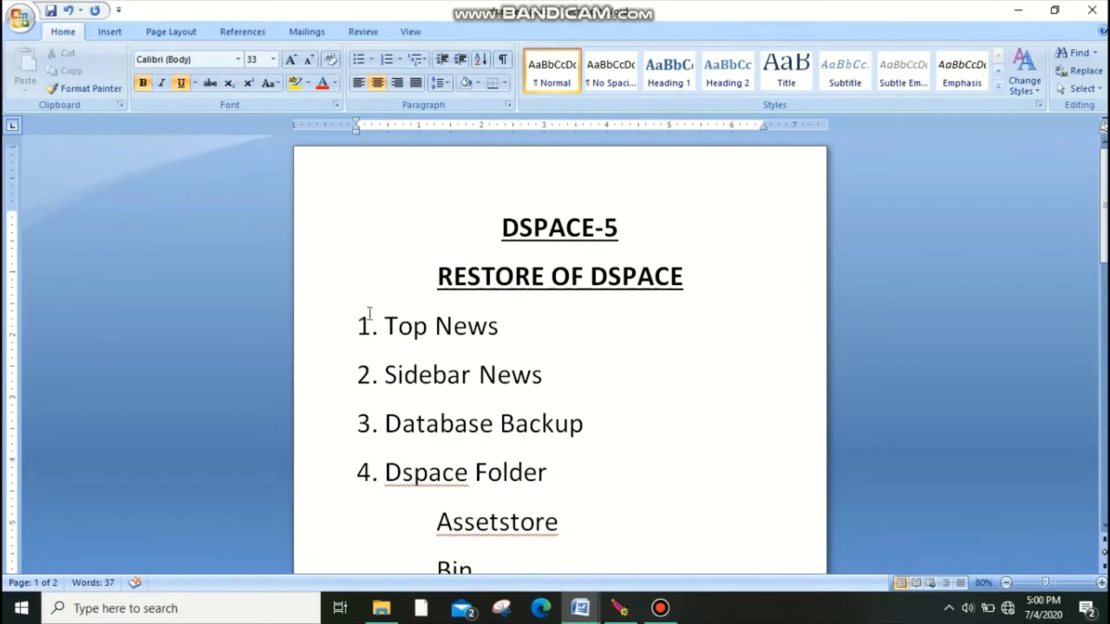
pyautogui.moveTo(386, 322); pyautogui.dragTo(498, 327)
pyautogui.click(561, 365)
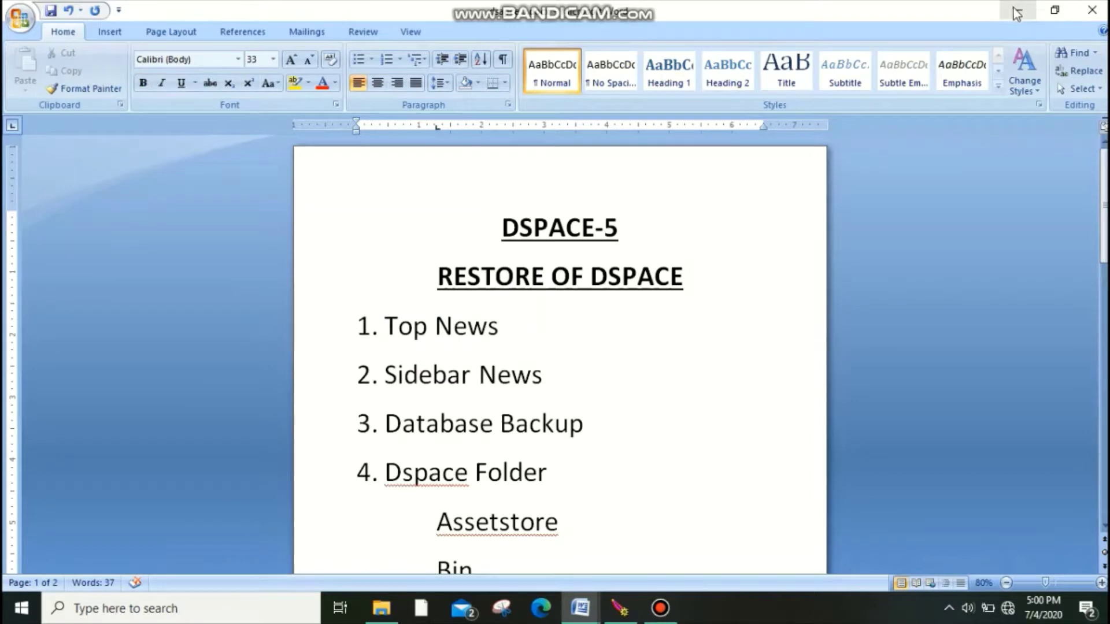
pyautogui.click(1018, 10)
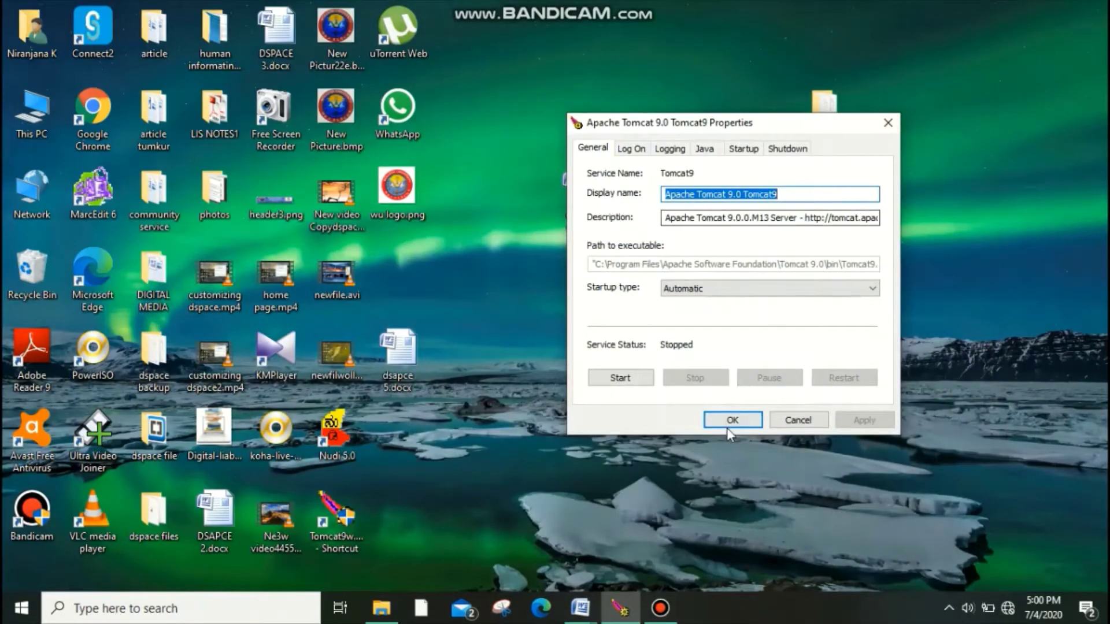
pyautogui.click(732, 420)
pyautogui.click(827, 134)
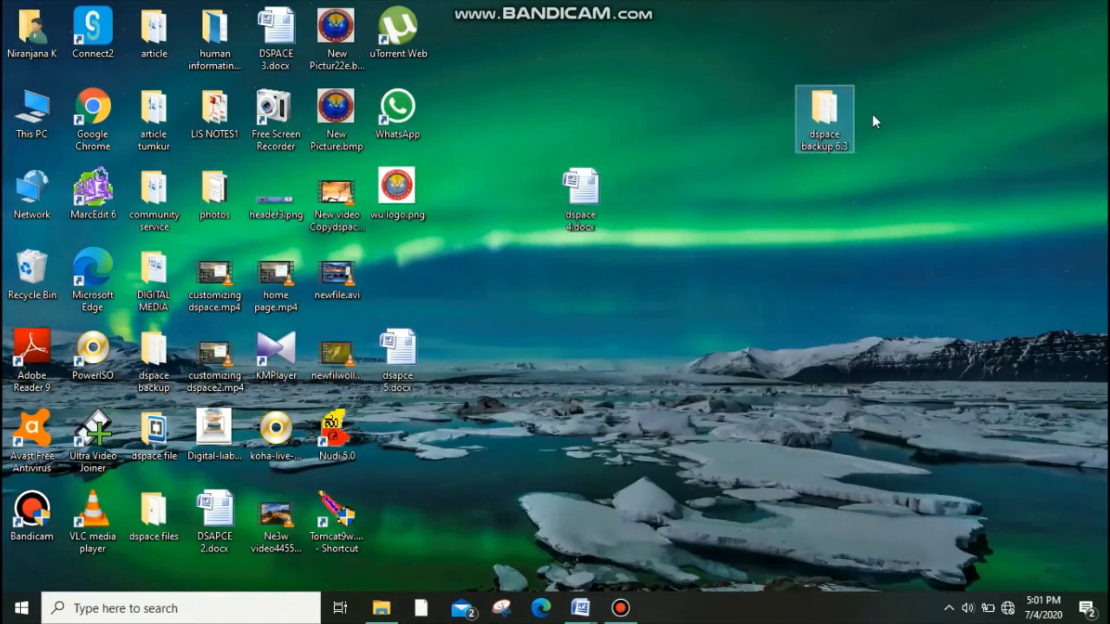
pyautogui.doubleClick(825, 122)
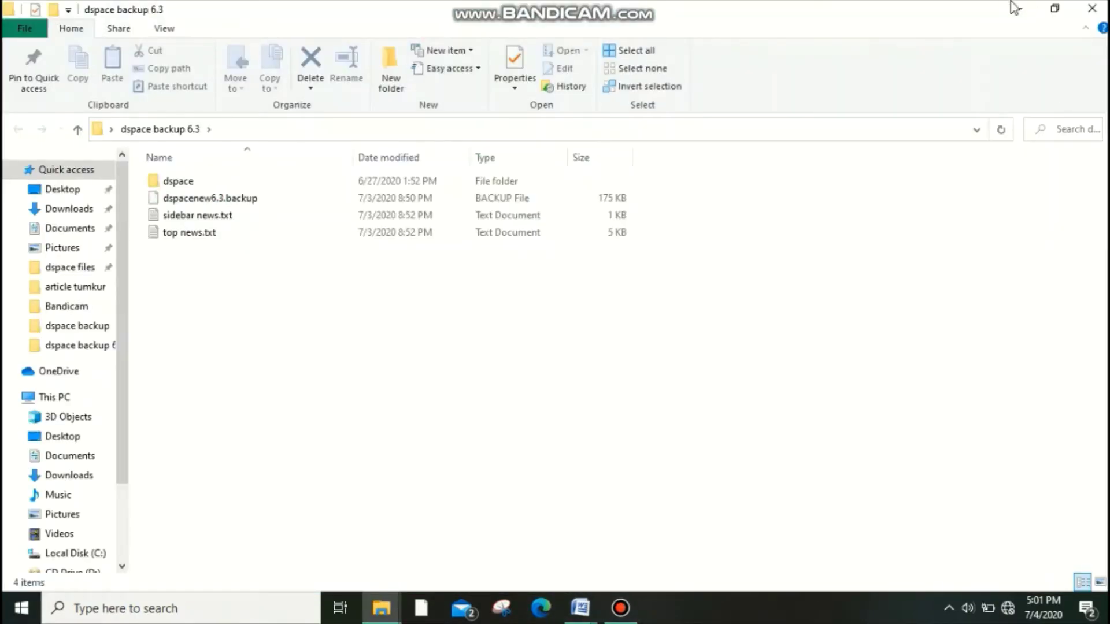
pyautogui.click(1016, 8)
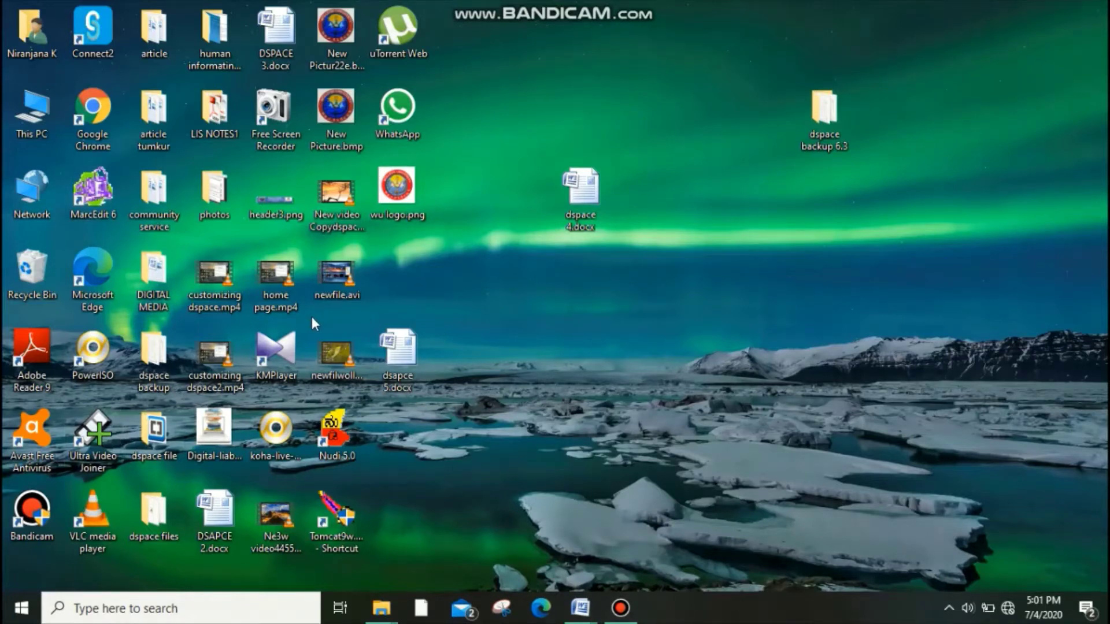
# Start the Tomcat9 service from the Tomcat9w properties window, then refresh the desktop
pyautogui.click(344, 521)
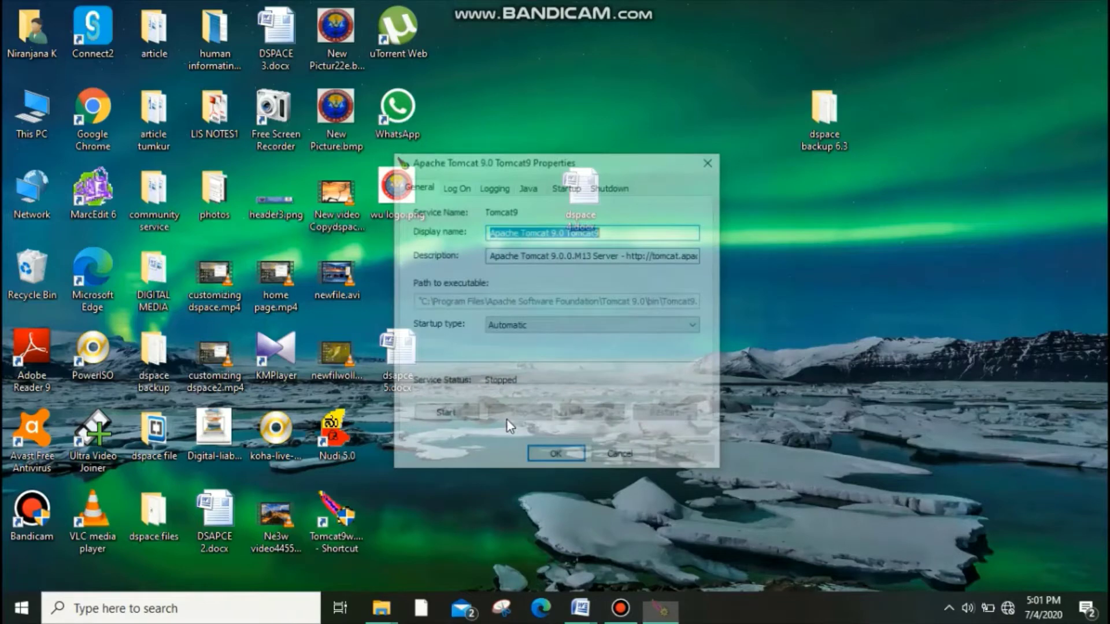
pyautogui.click(444, 415)
pyautogui.rightClick(1082, 242)
pyautogui.click(936, 286)
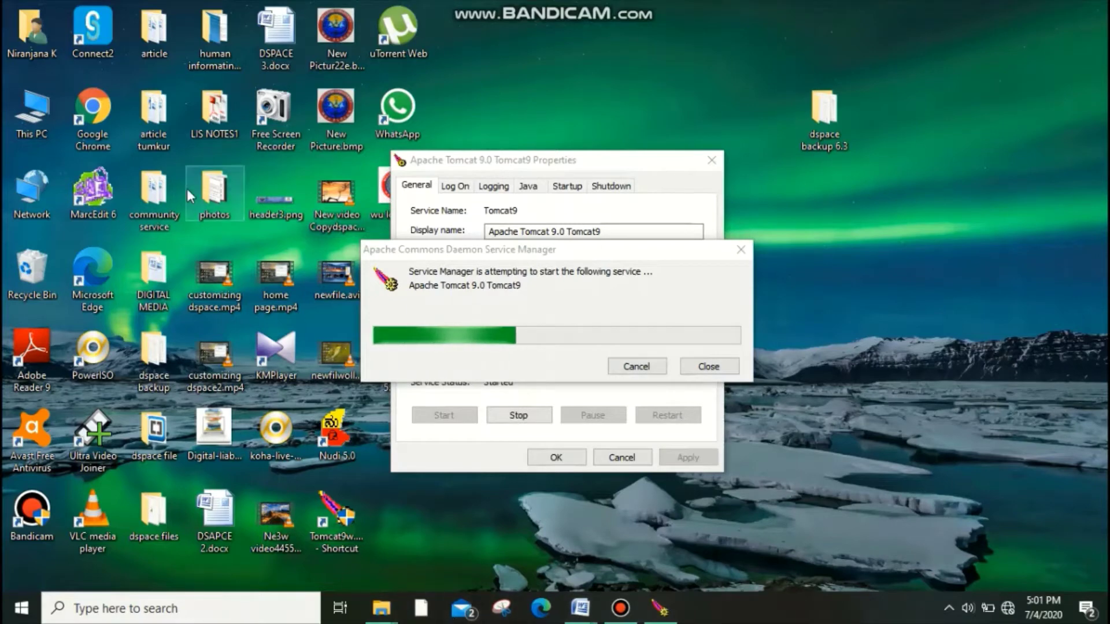
# Launch Chrome and load localhost:8080/jspui in a new tab
pyautogui.doubleClick(89, 121)
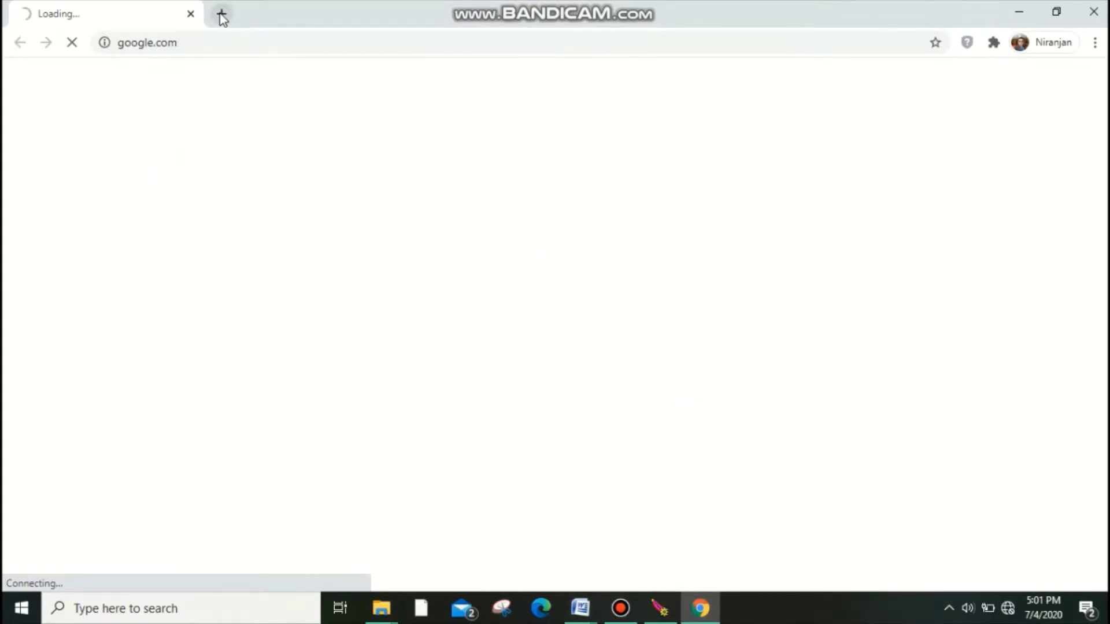
pyautogui.click(221, 14)
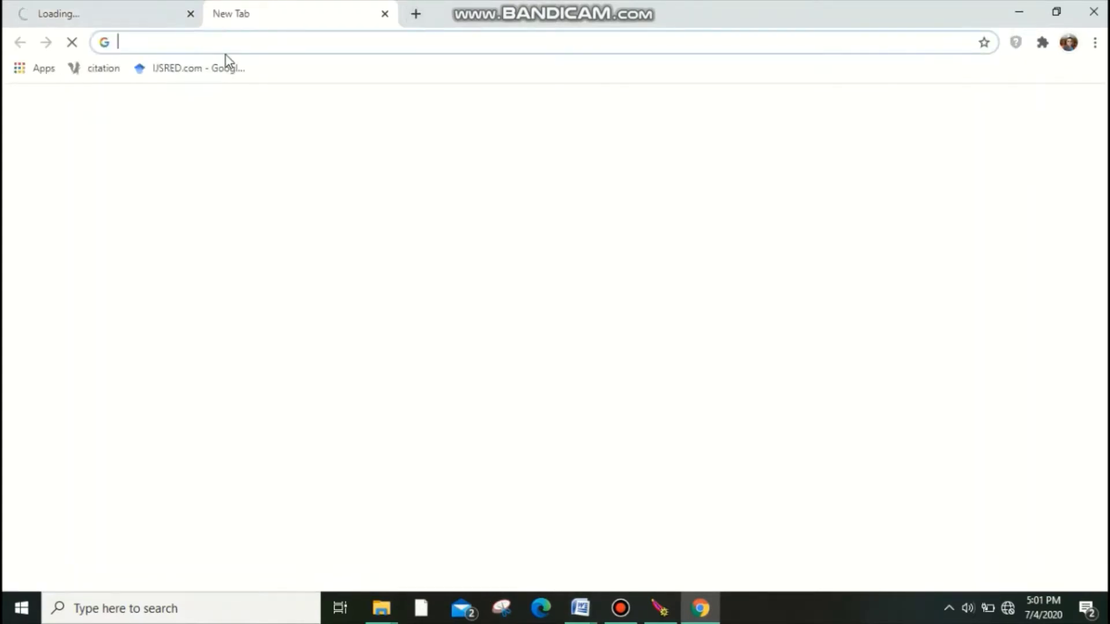
pyautogui.write('LOcalhost:8080/jspui')
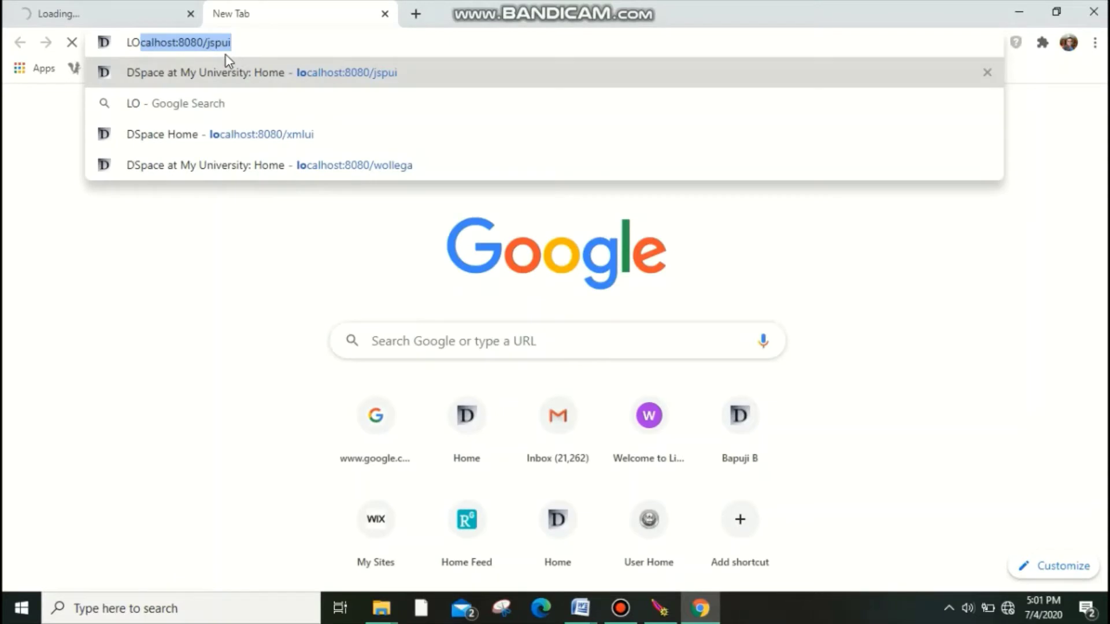
pyautogui.press('Return')
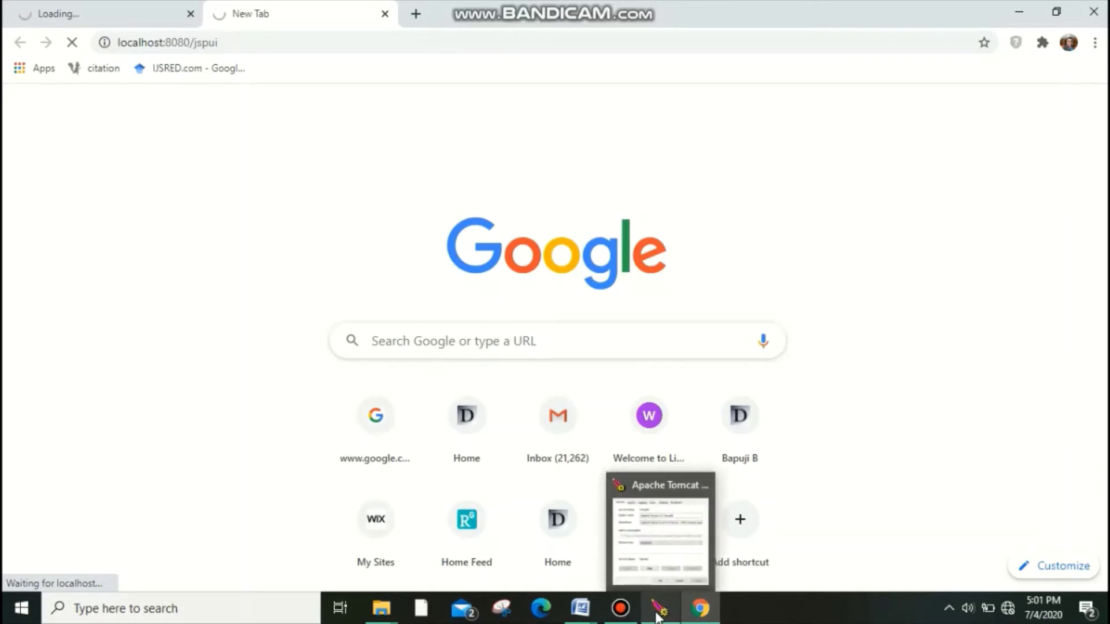
pyautogui.moveTo(558, 6)
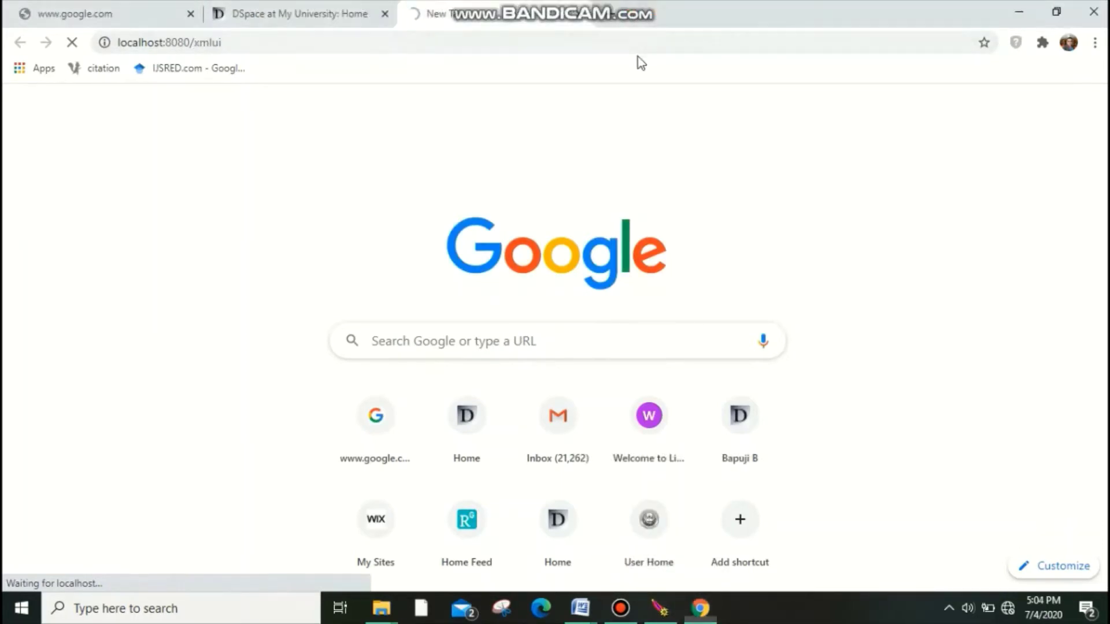
pyautogui.moveTo(626, 5)
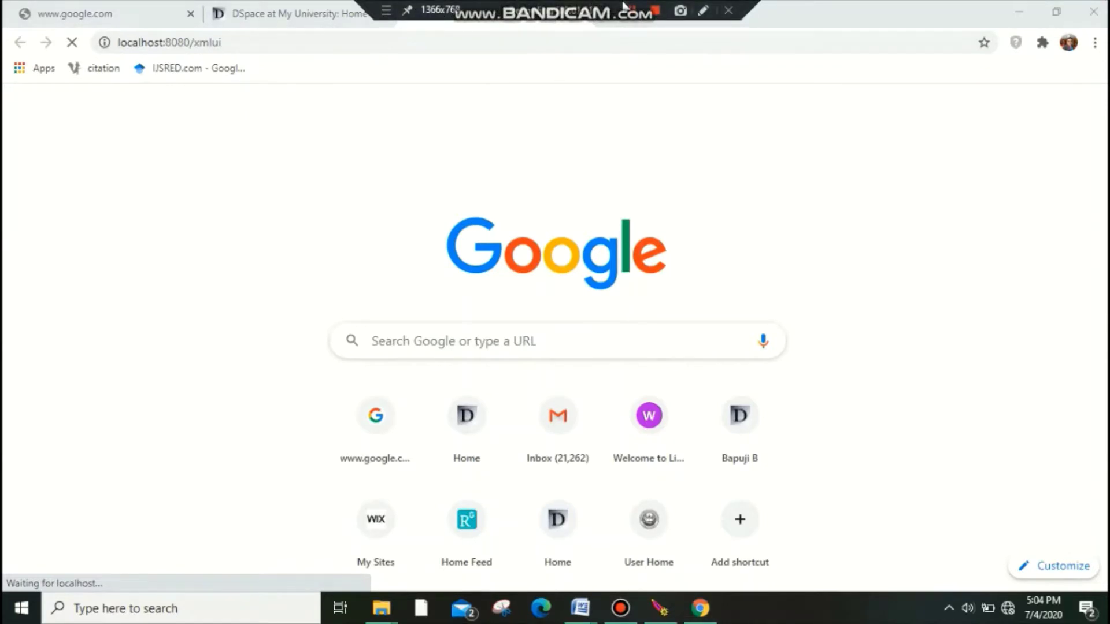
pyautogui.click(277, 17)
# Browse the JSPUI Communities & Collections list
pyautogui.scroll(-2, 639, 352)
pyautogui.scroll(2, 324, 103)
pyautogui.click(257, 83)
pyautogui.click(265, 113)
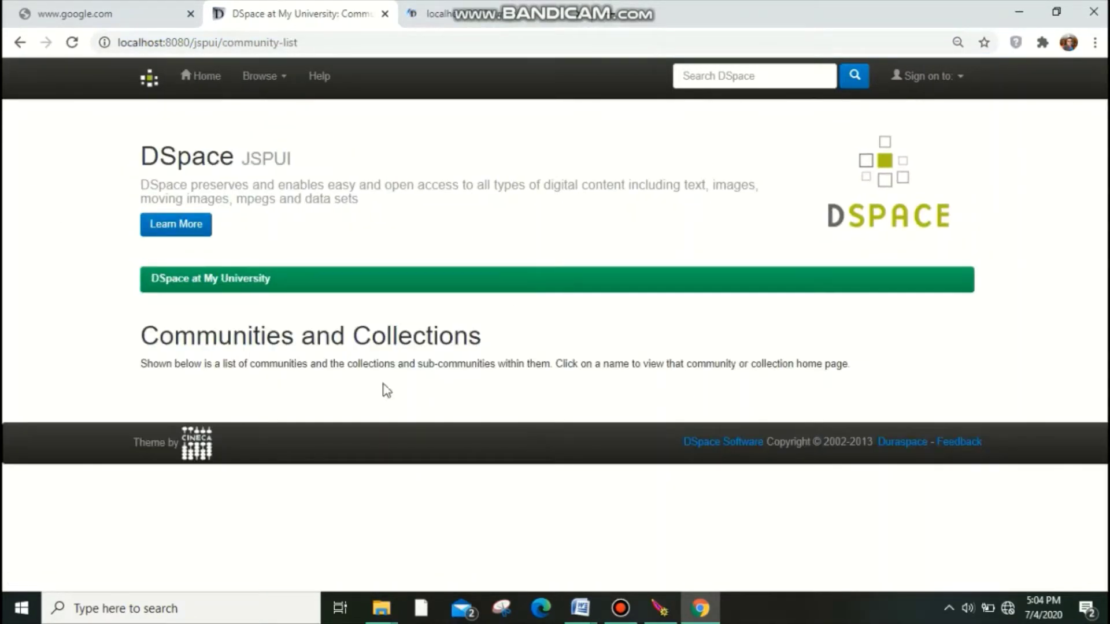
# Check the XMLUI community list, then return to the JSPUI home page
pyautogui.click(431, 14)
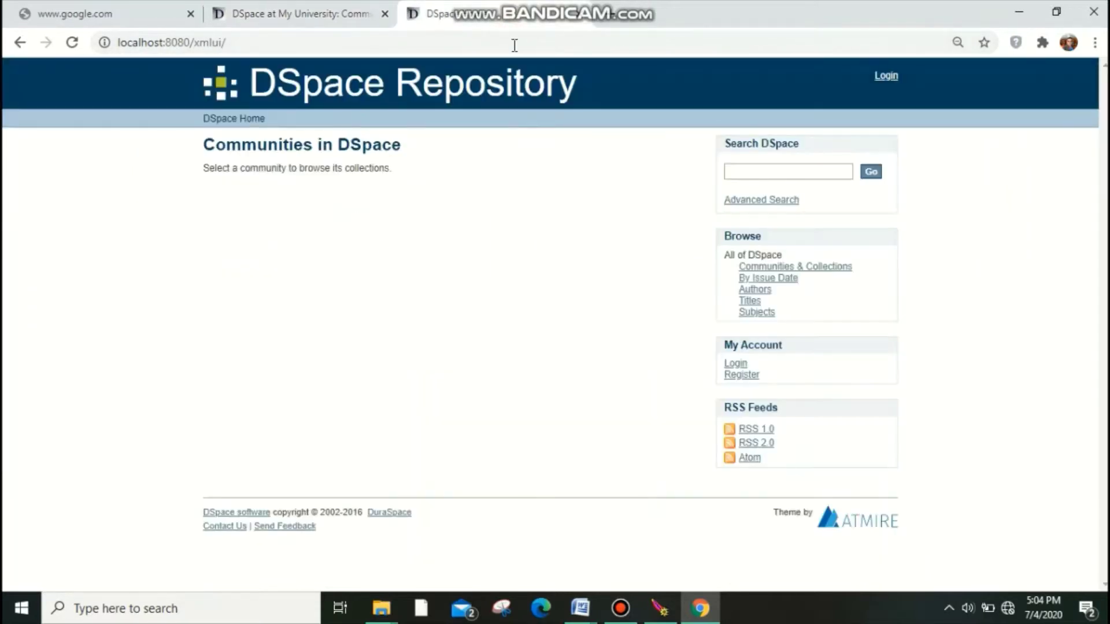
pyautogui.click(776, 269)
pyautogui.hotkey('ctrl', 'shift', 'Tab')
pyautogui.click(207, 76)
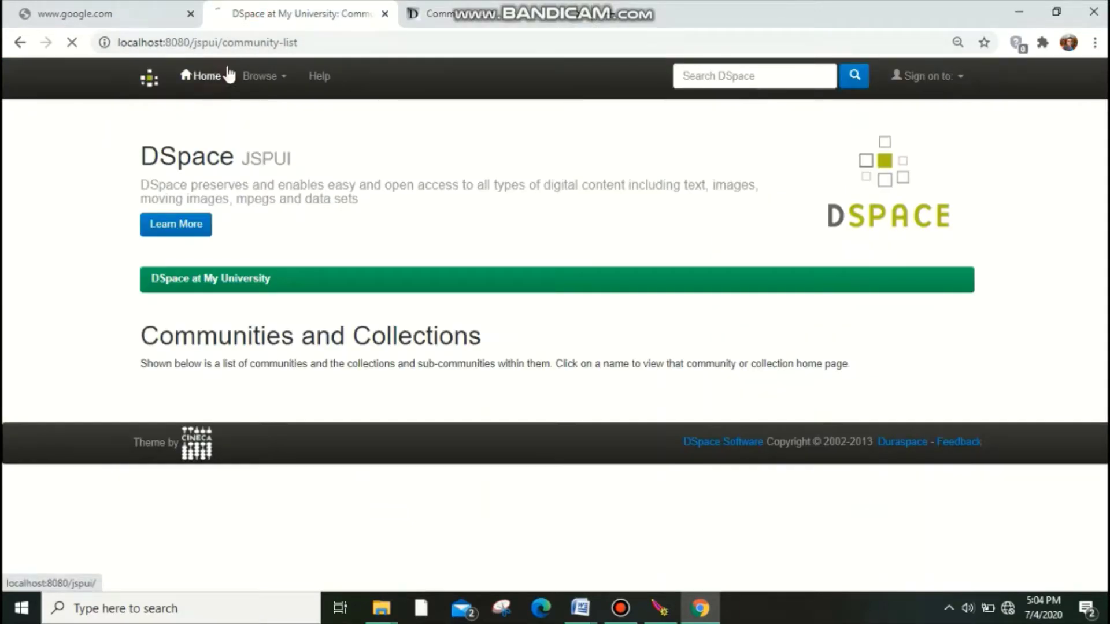
pyautogui.click(916, 75)
pyautogui.click(992, 353)
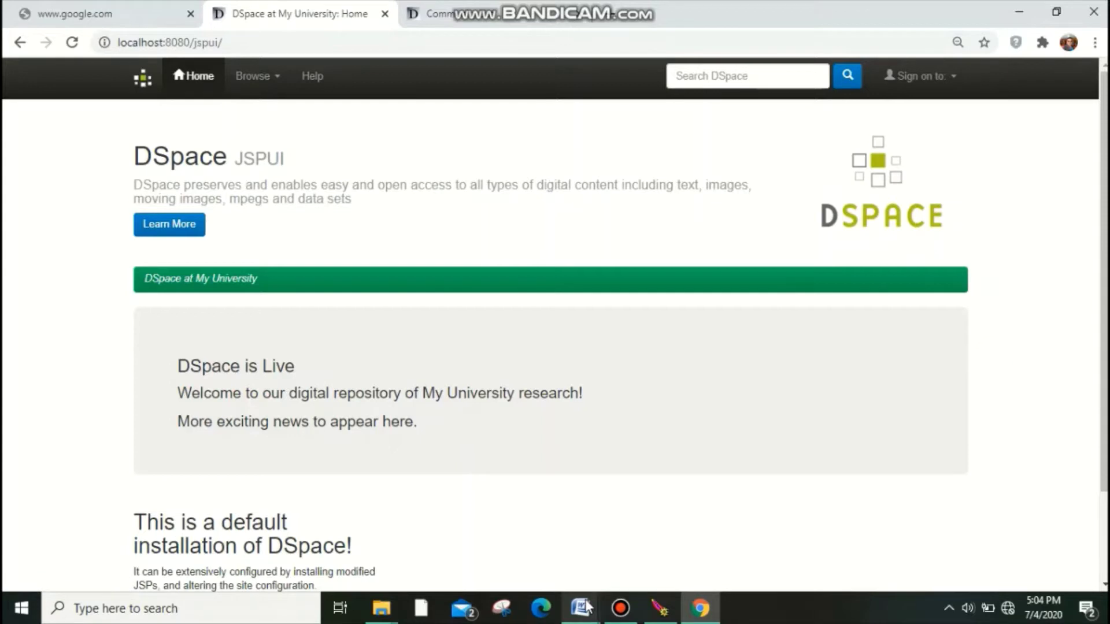
# Close dspace 4.docx, saving its changes
pyautogui.moveTo(580, 607)
pyautogui.click(566, 509)
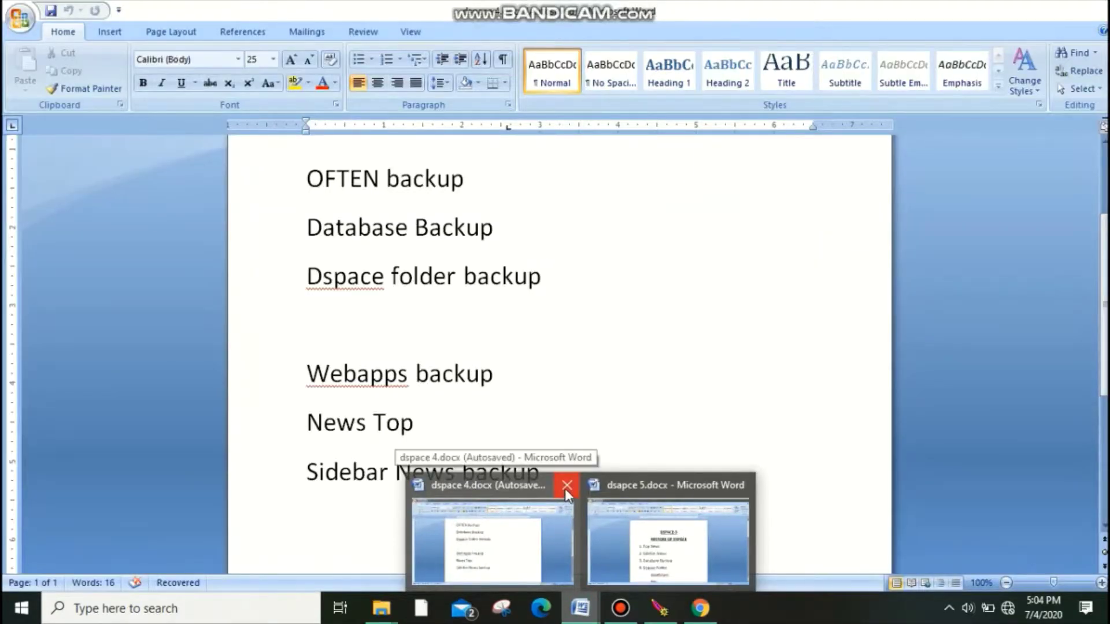
pyautogui.click(565, 486)
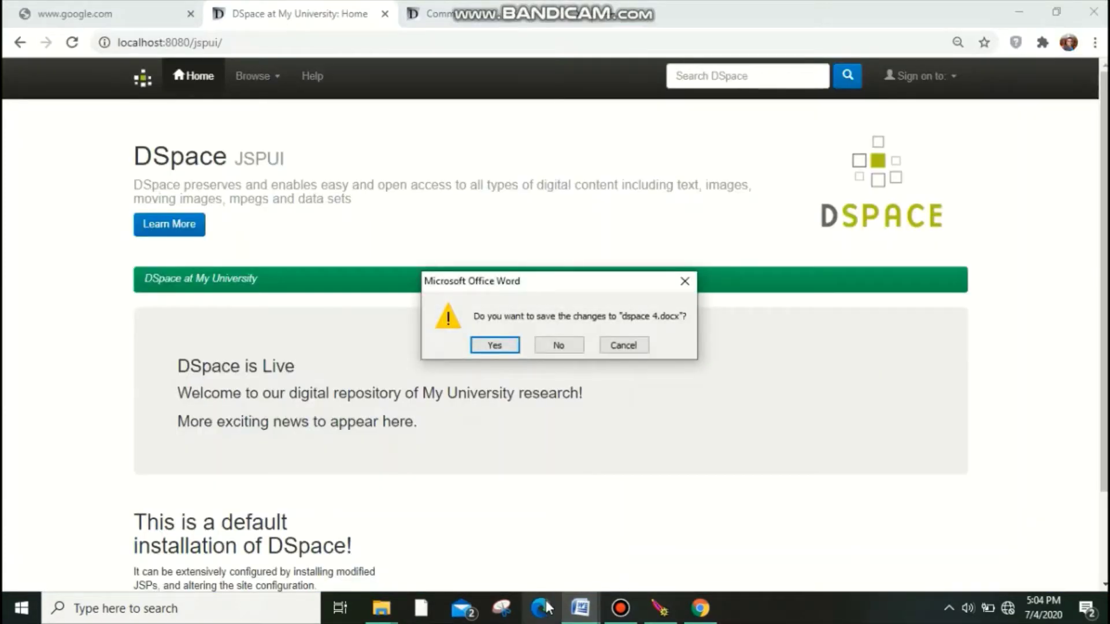
pyautogui.click(503, 346)
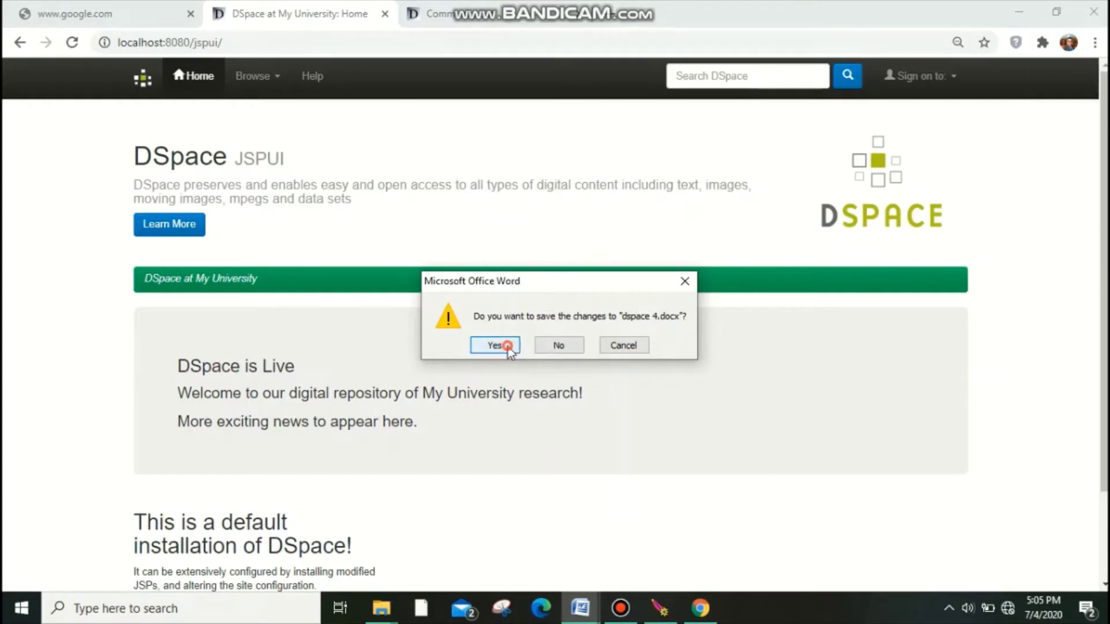
# Bring up dsapce 5.docx, select the Top News step, then minimize Word
pyautogui.moveTo(589, 611)
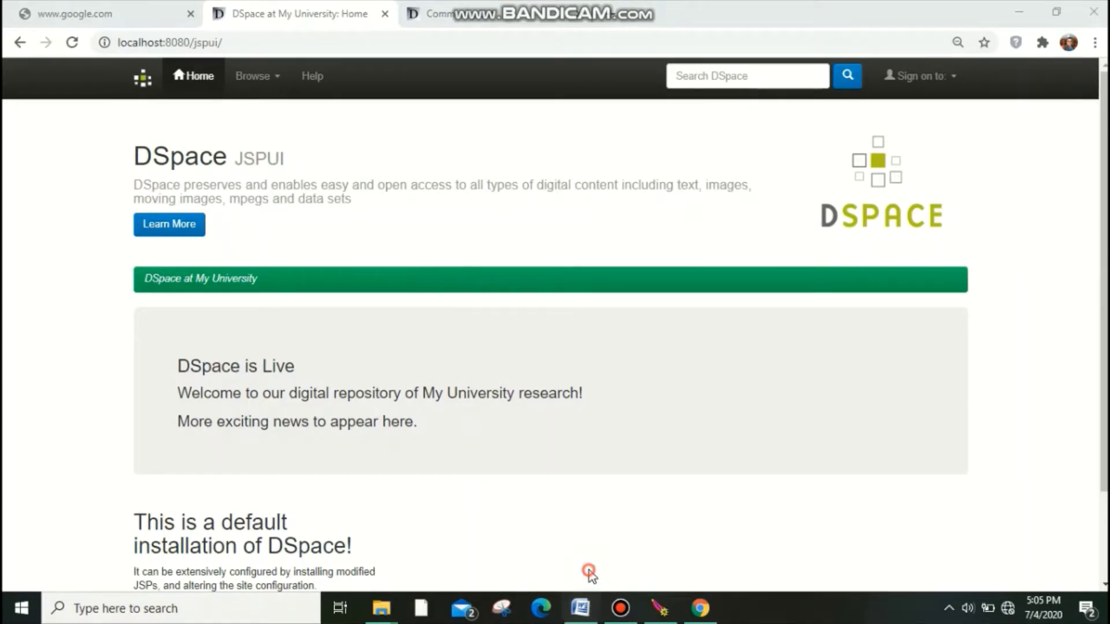
pyautogui.click(581, 608)
pyautogui.moveTo(529, 316); pyautogui.dragTo(361, 326)
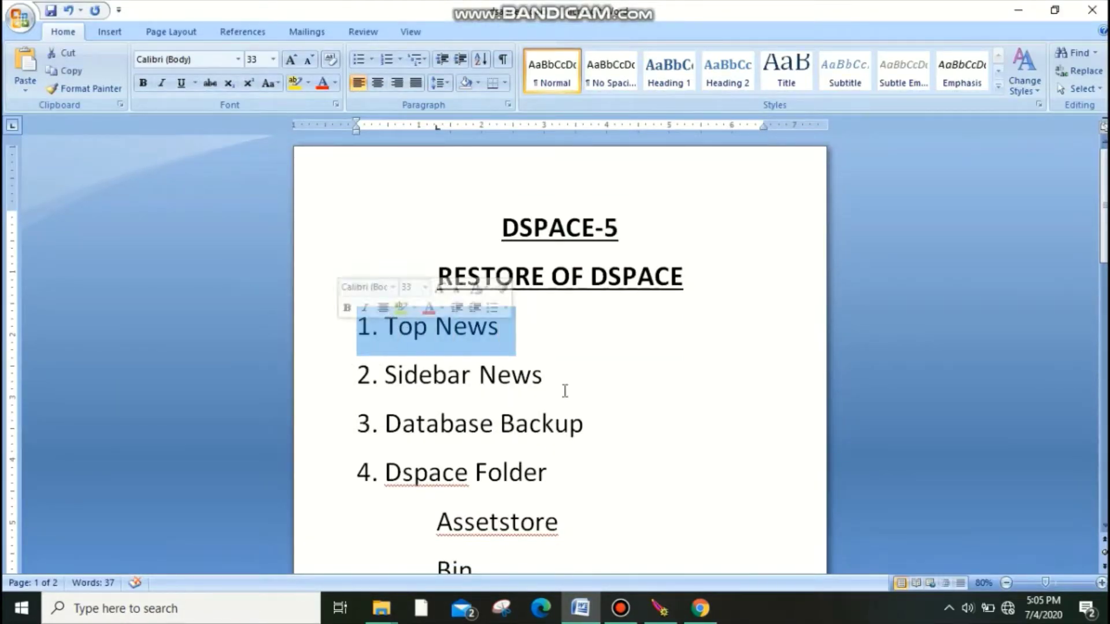
pyautogui.click(1019, 10)
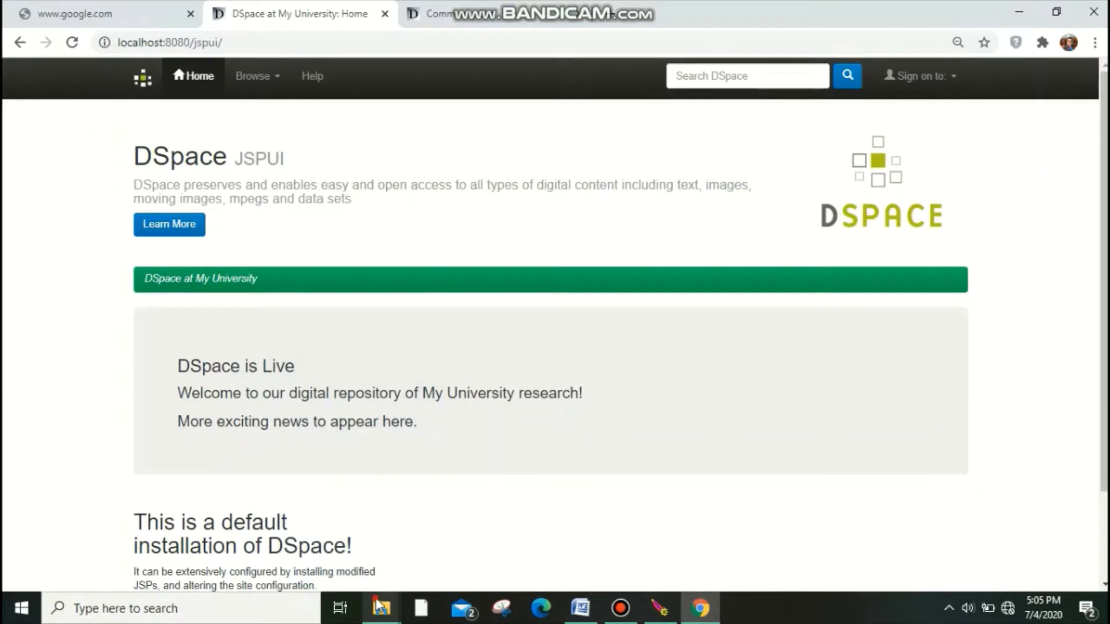
# Open top news.txt from the dspace backup 6.3 folder in Notepad, select all its HTML, and minimize it
pyautogui.moveTo(382, 608)
pyautogui.moveTo(370, 558)
pyautogui.click(373, 482)
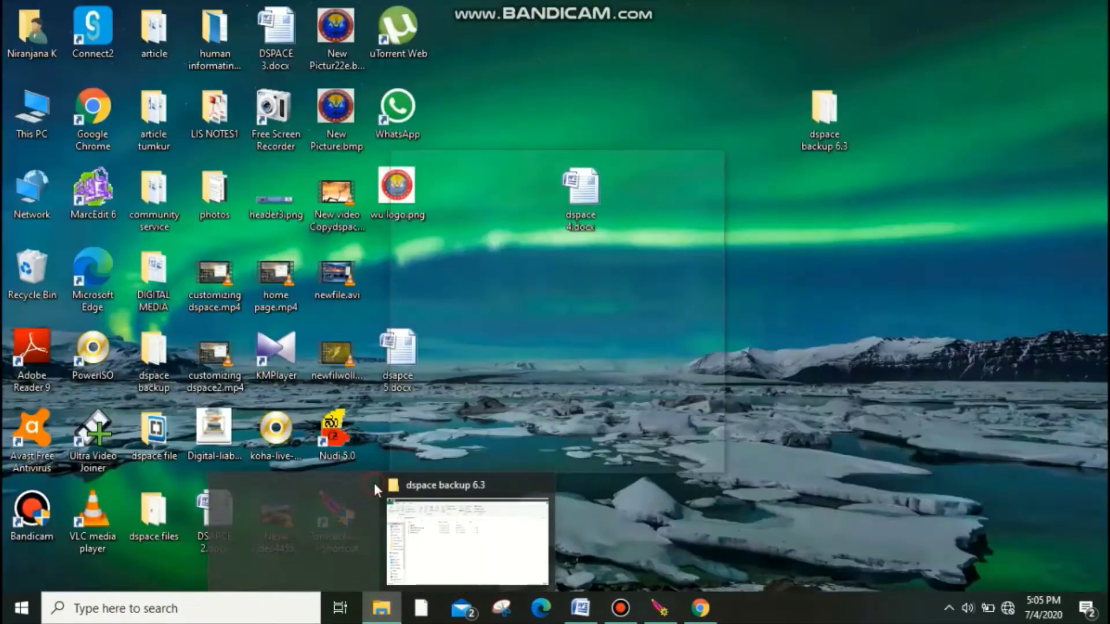
pyautogui.click(359, 545)
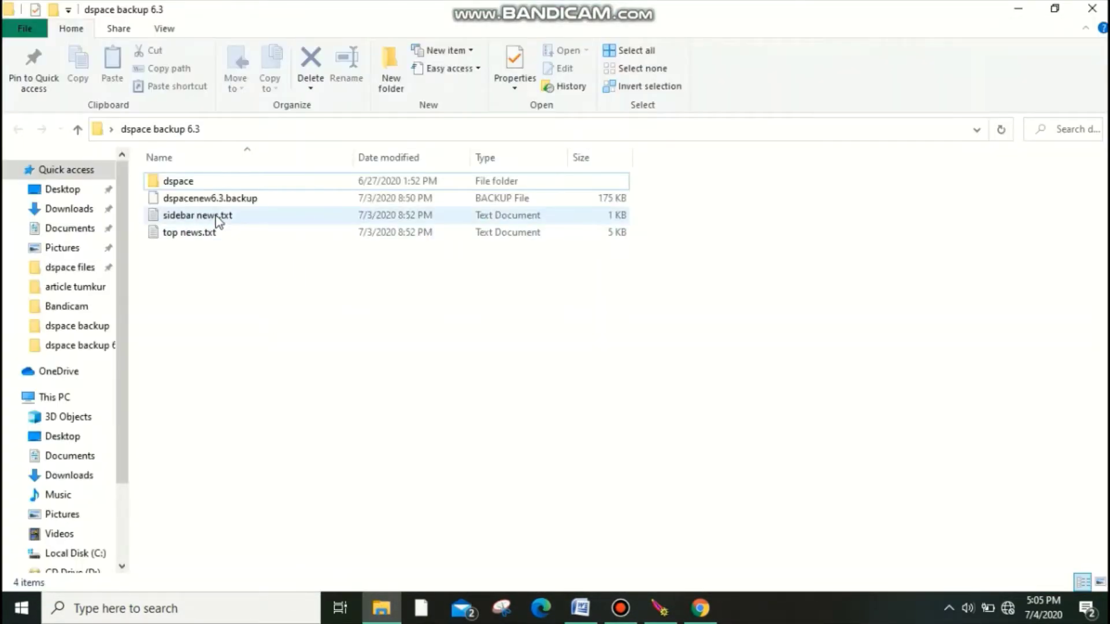
pyautogui.doubleClick(175, 235)
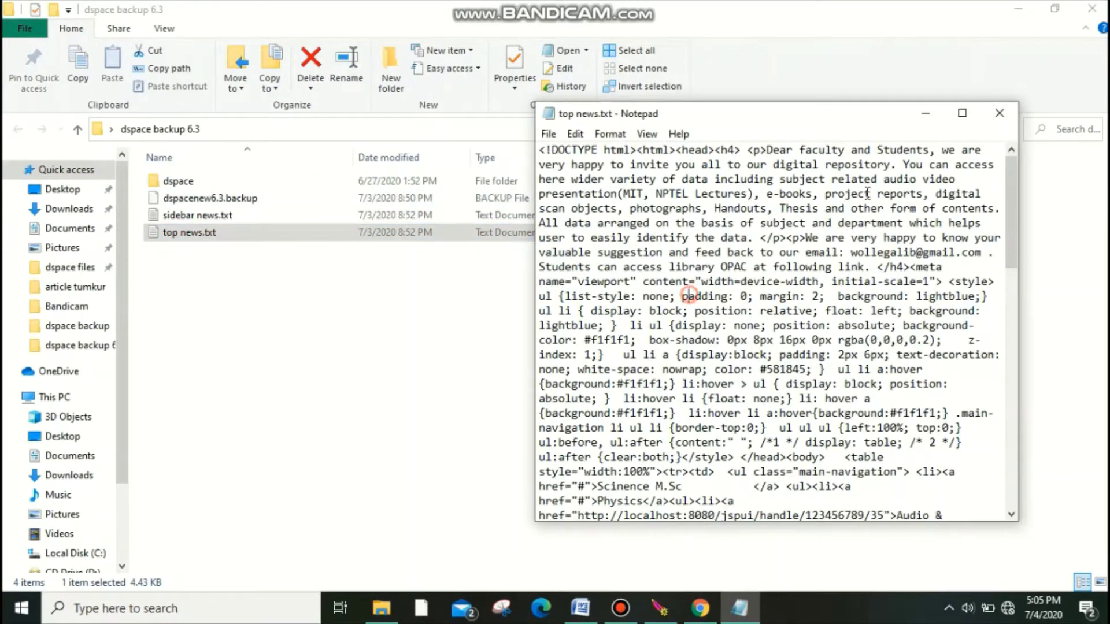
pyautogui.click(962, 113)
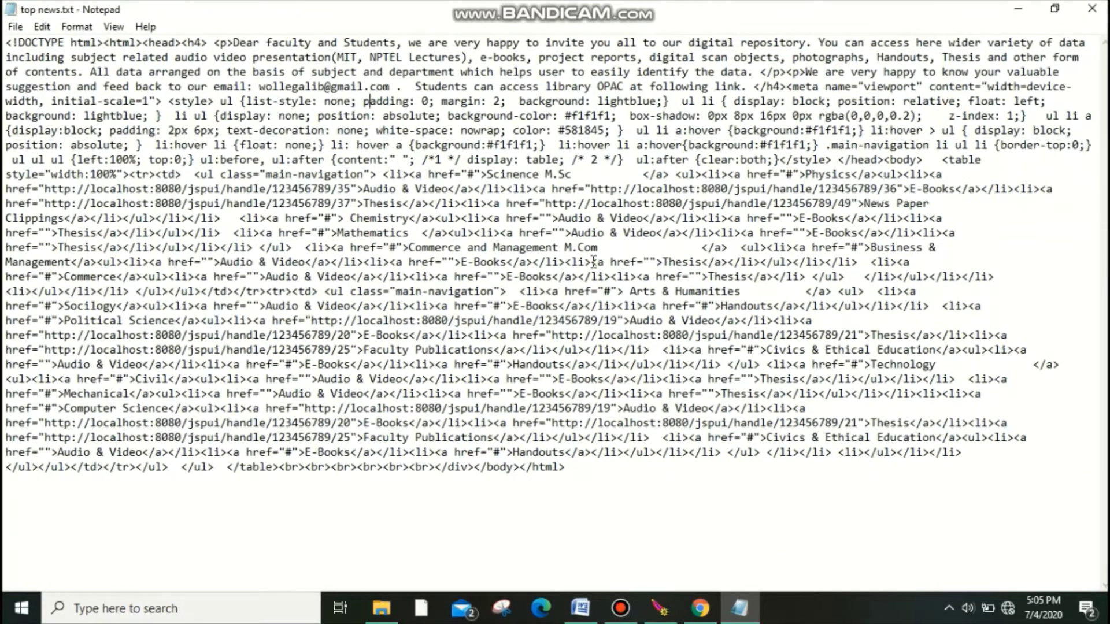
pyautogui.hotkey('ctrl', 'a')
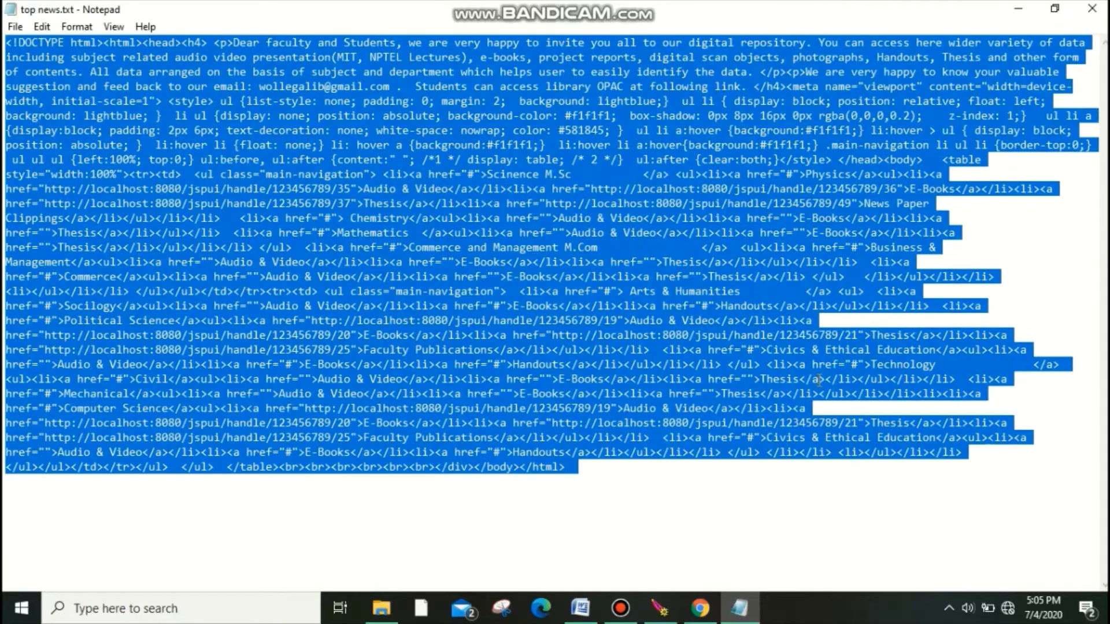
pyautogui.click(1018, 8)
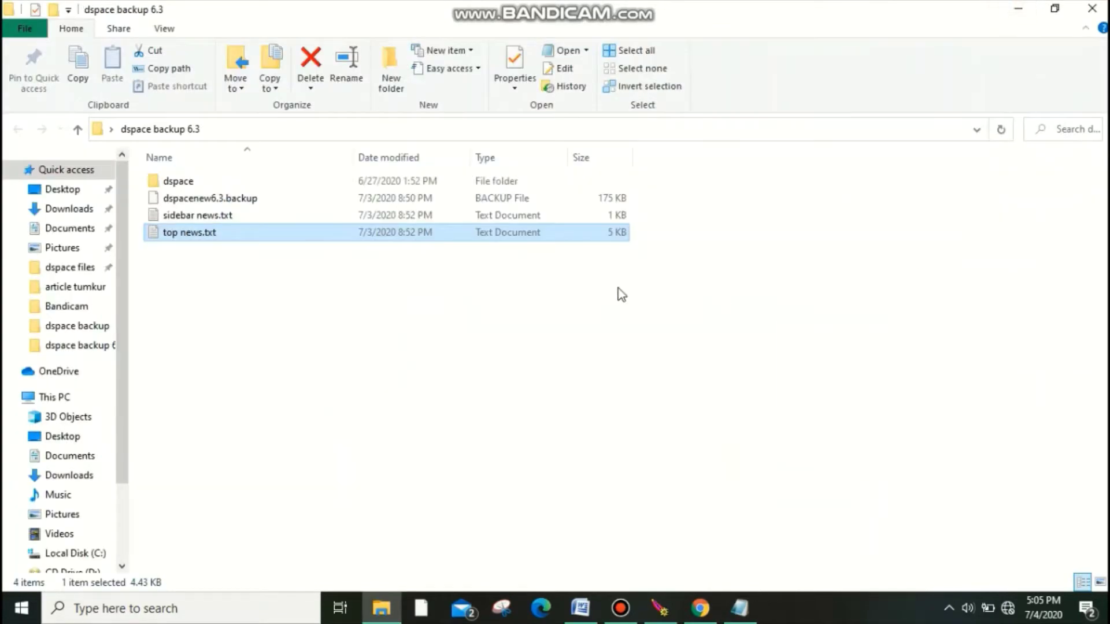
# Sign in to DSpace with the administrator e-mail and password
pyautogui.click(700, 608)
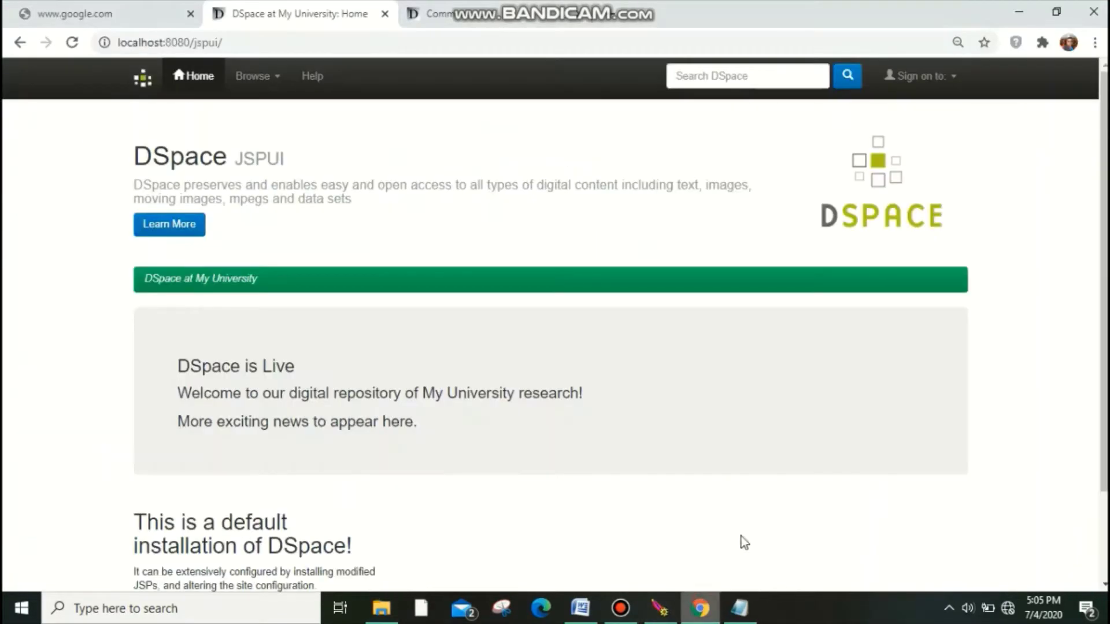
pyautogui.click(920, 76)
pyautogui.click(918, 107)
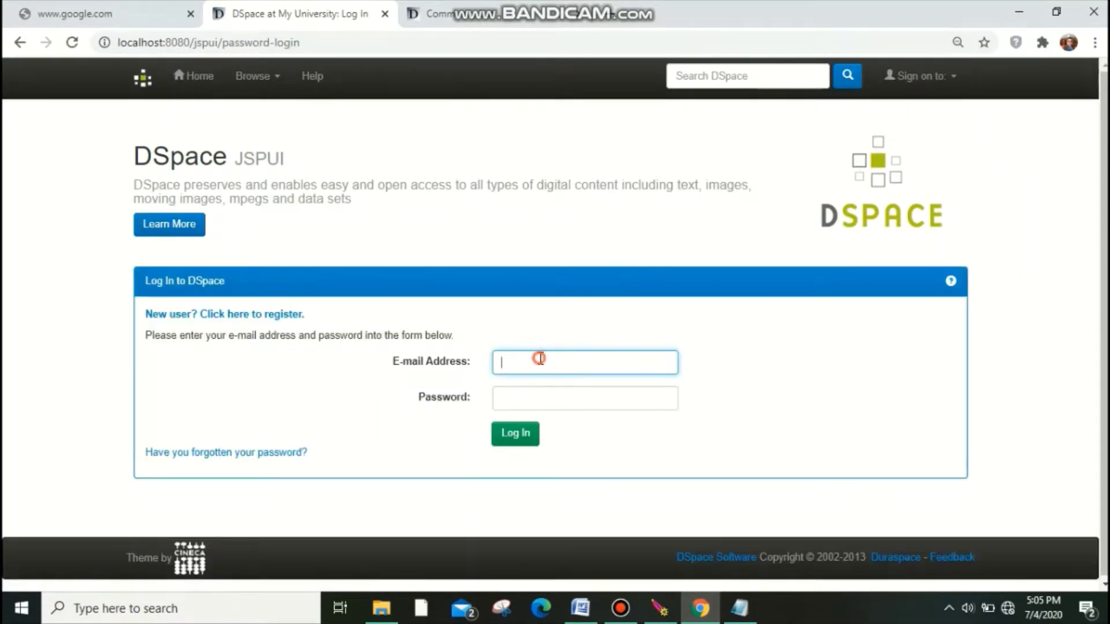
pyautogui.click(539, 359)
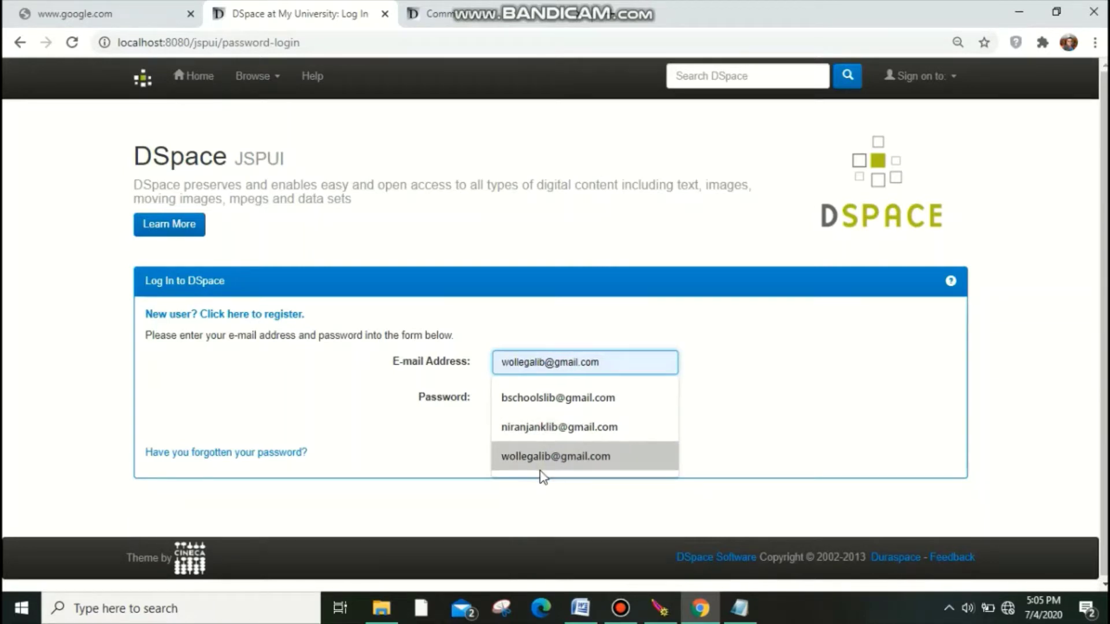
pyautogui.click(562, 431)
pyautogui.click(535, 397)
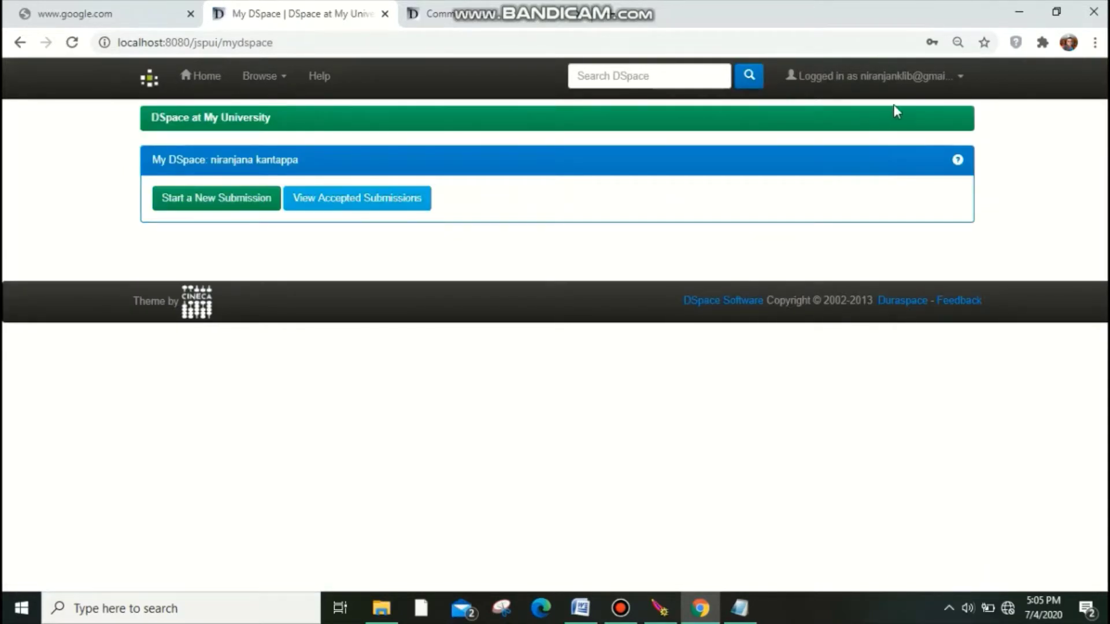
# Open Top News for editing via Administer > General Settings > Edit News
pyautogui.click(890, 81)
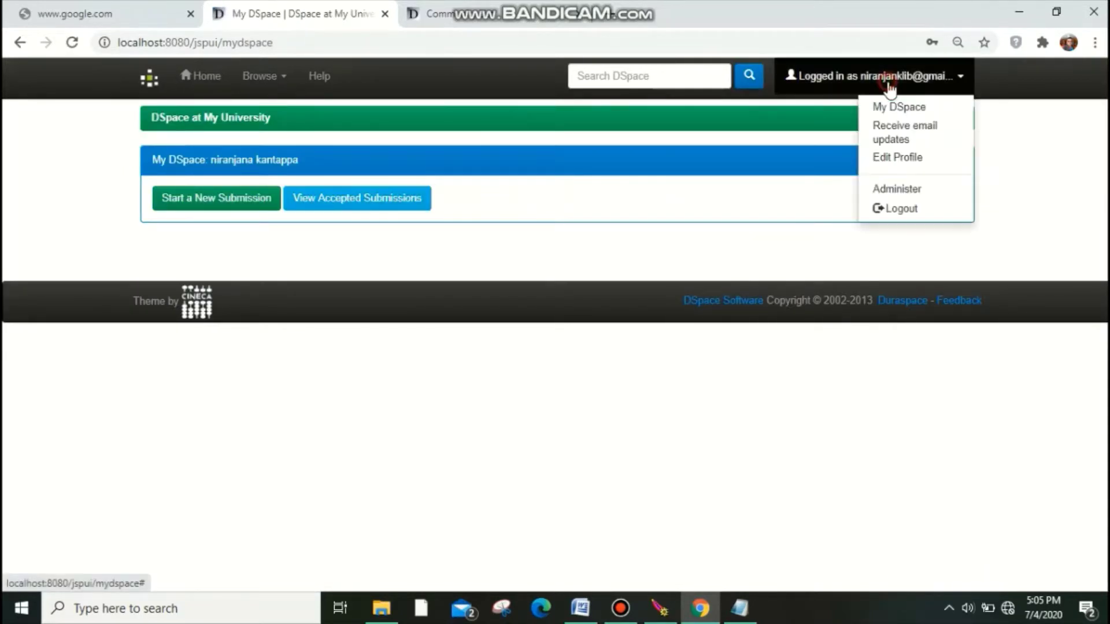
pyautogui.click(893, 185)
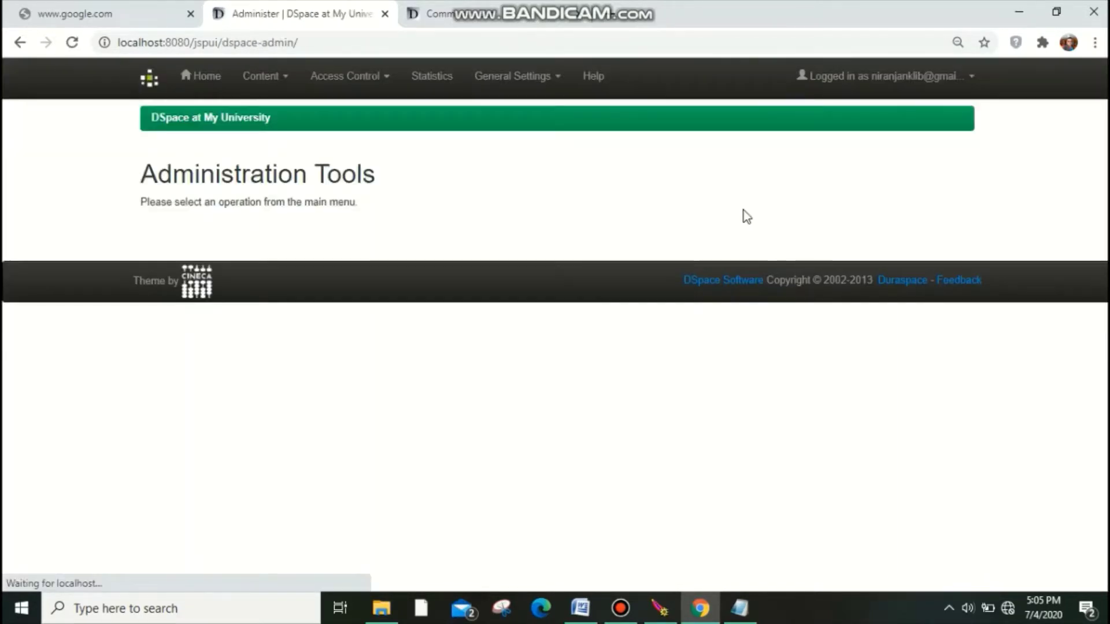
pyautogui.click(531, 78)
pyautogui.click(511, 186)
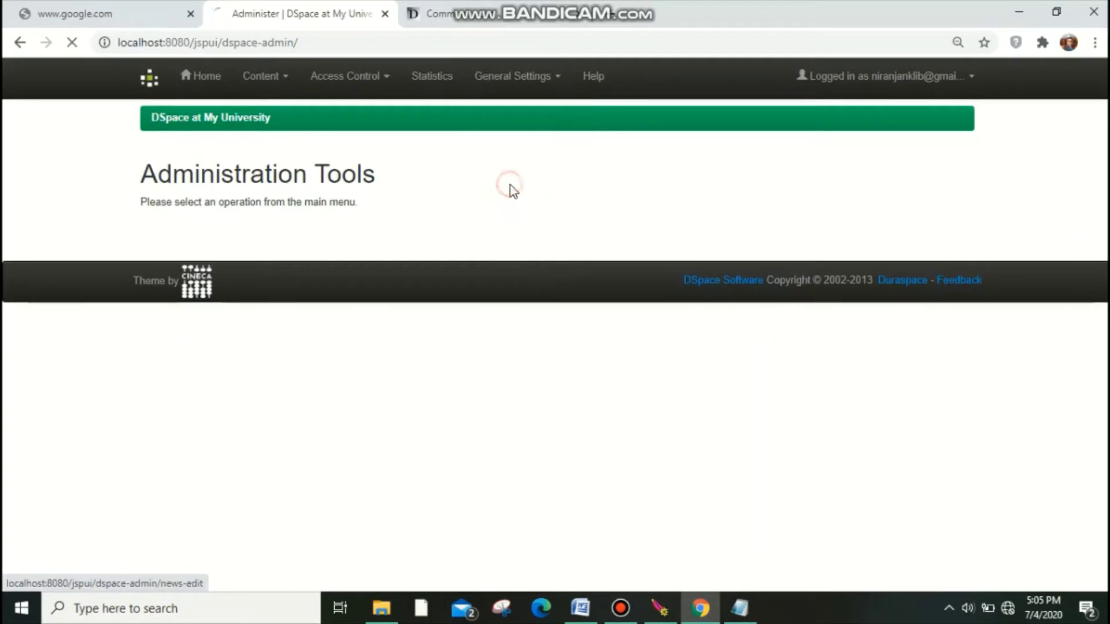
pyautogui.click(182, 213)
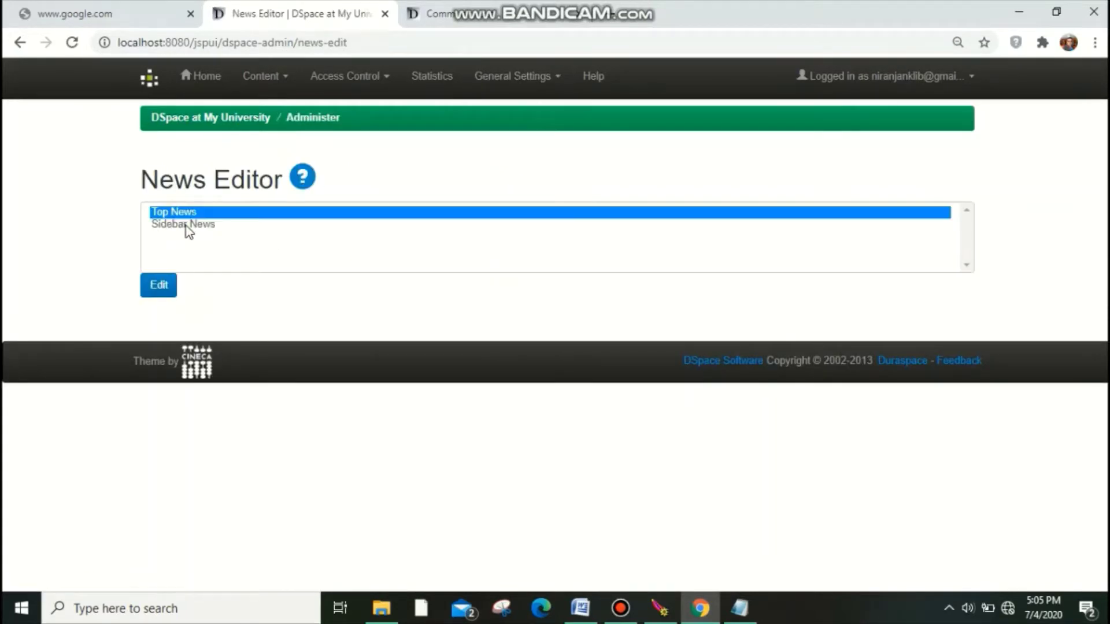
pyautogui.click(172, 287)
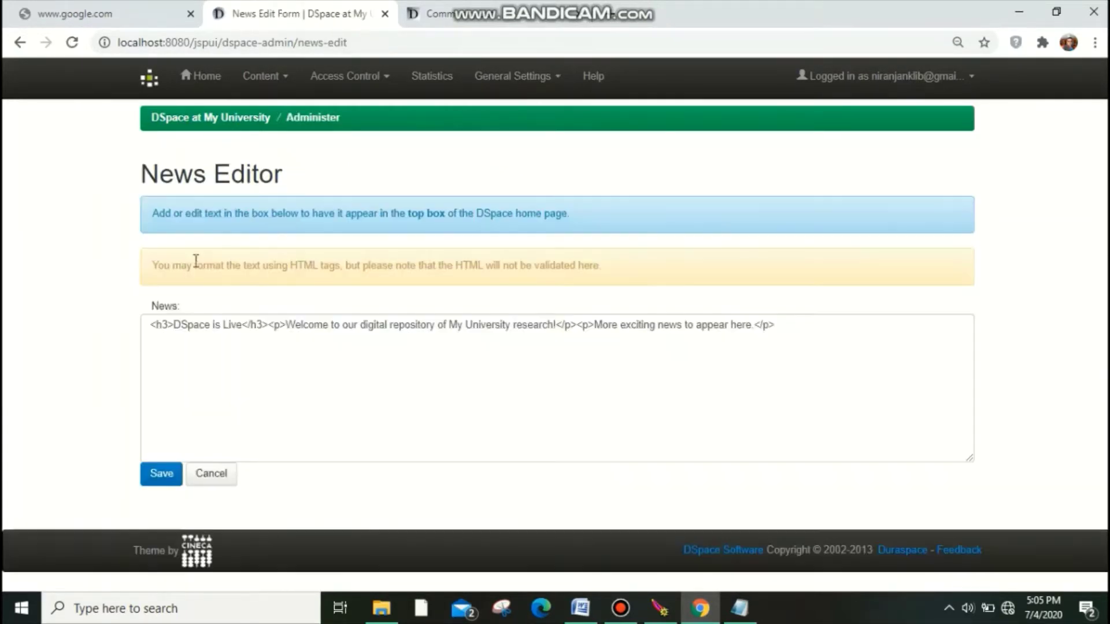
# Replace the Top News HTML with the pasted backup text and save it
pyautogui.moveTo(841, 339); pyautogui.dragTo(139, 341)
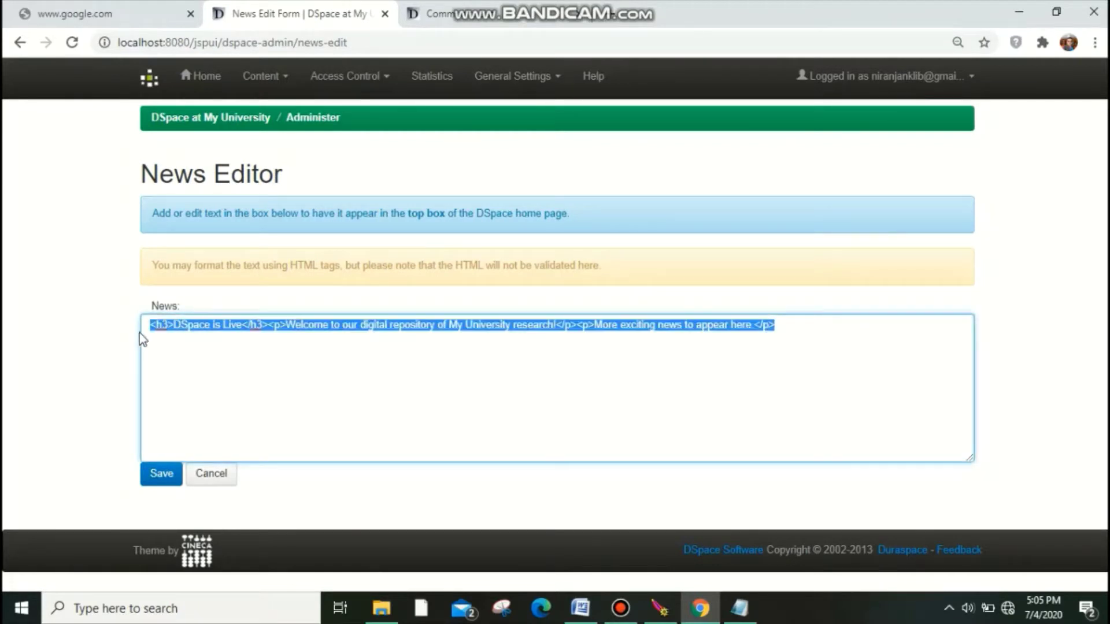
pyautogui.hotkey('ctrl', 'v')
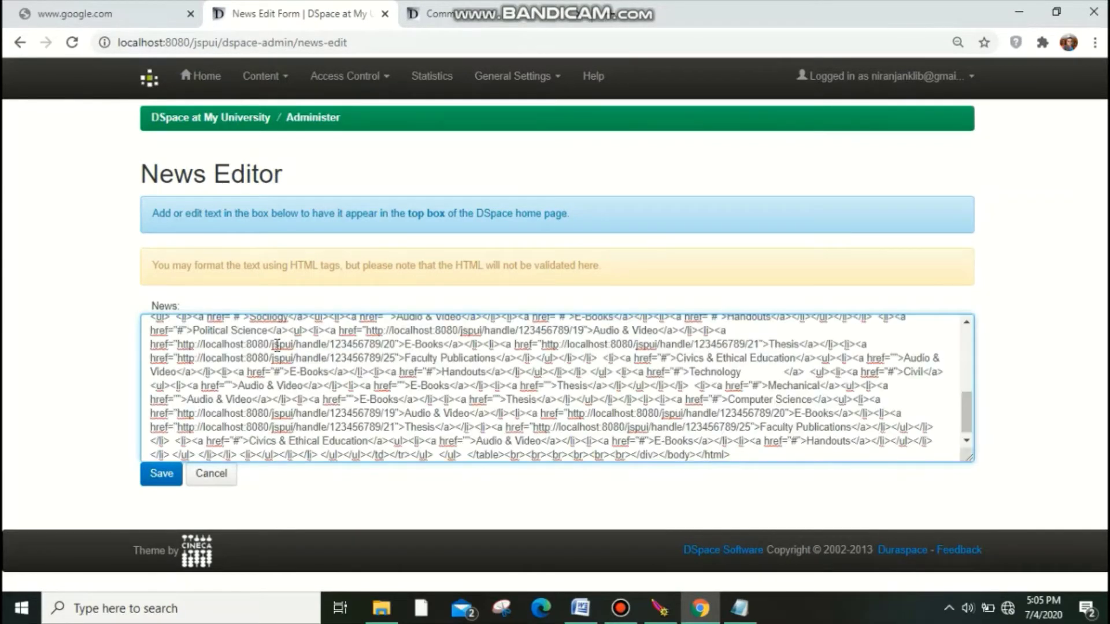
pyautogui.click(160, 477)
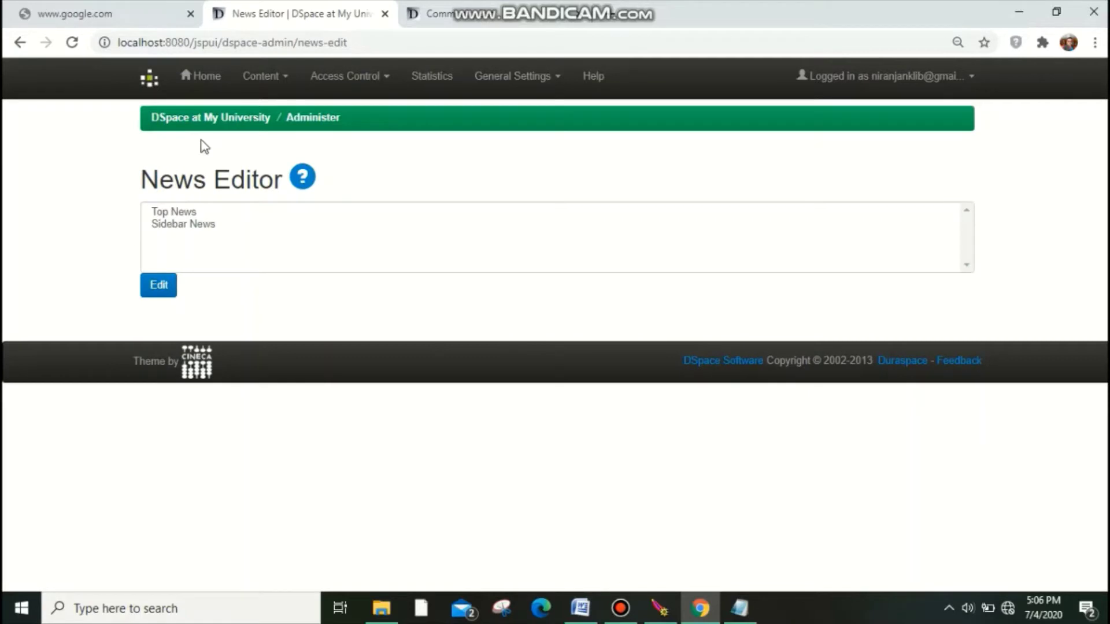
pyautogui.click(207, 77)
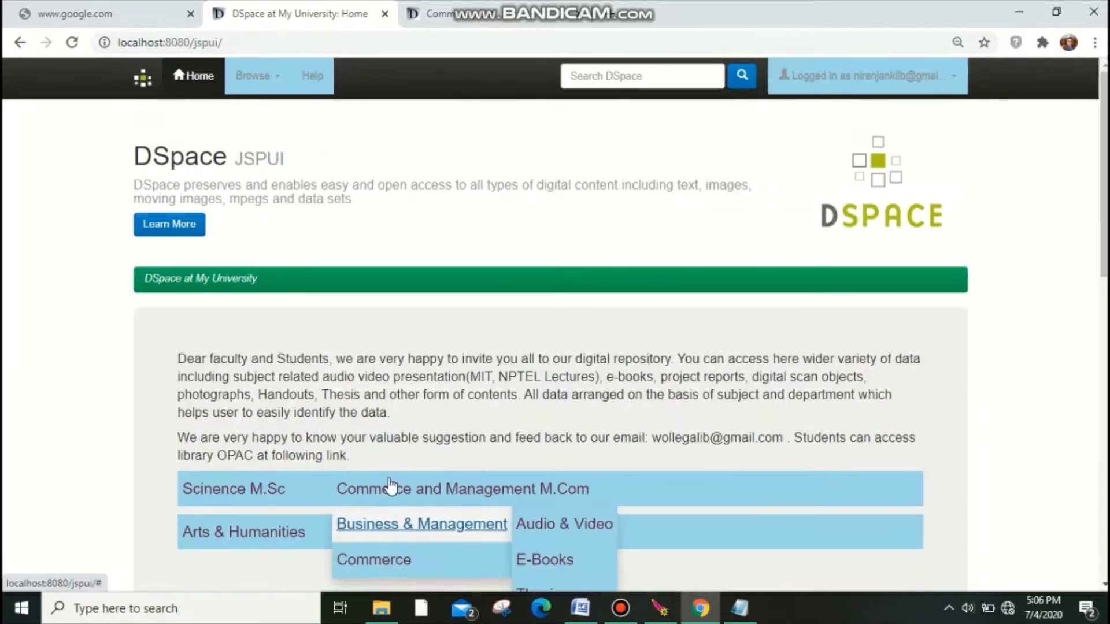
# Scroll the home page to check the restored top news menu
pyautogui.scroll(-7, 409, 530)
pyautogui.scroll(2, 414, 383)
pyautogui.scroll(4, 411, 280)
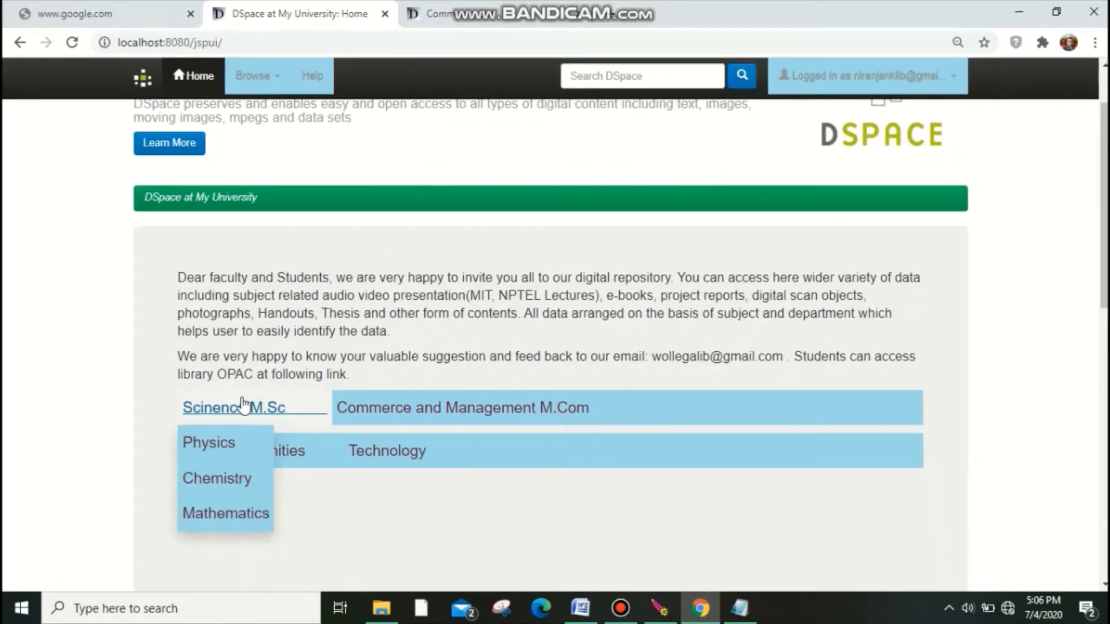
pyautogui.moveTo(429, 462)
pyautogui.scroll(2, 813, 287)
# Open Sidebar News in the News Editor and close the old Notepad text
pyautogui.click(867, 76)
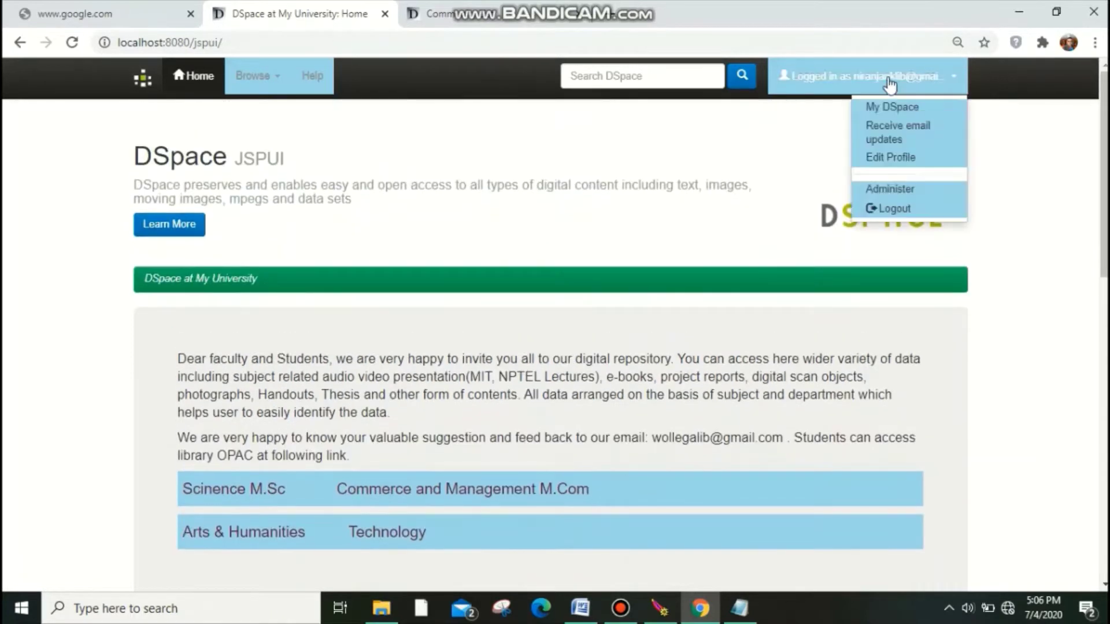
pyautogui.click(887, 186)
pyautogui.click(518, 78)
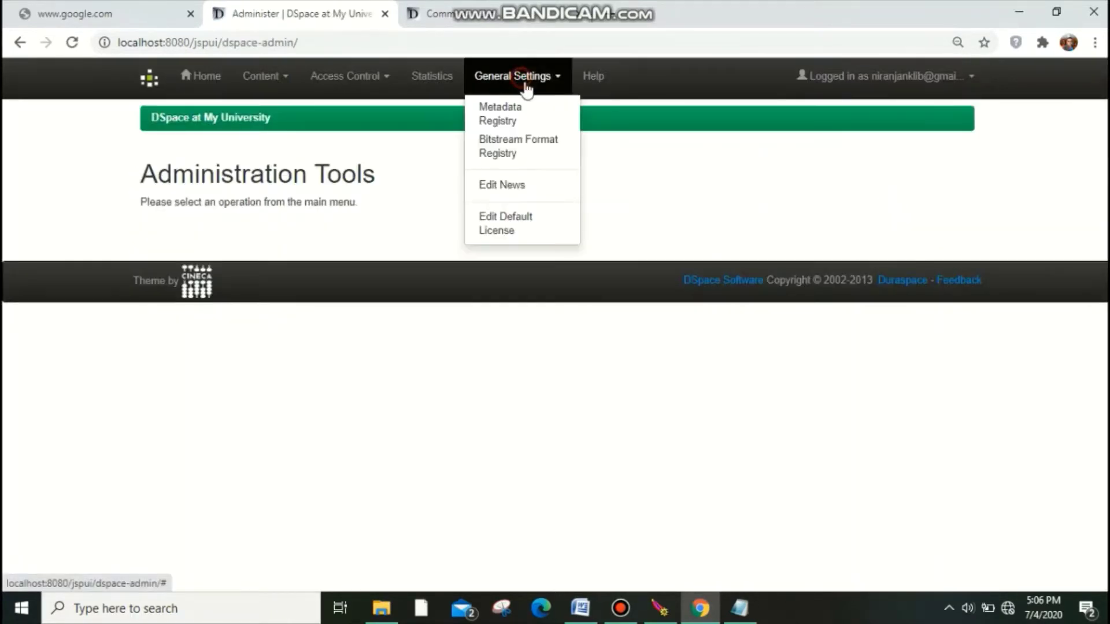
pyautogui.click(503, 184)
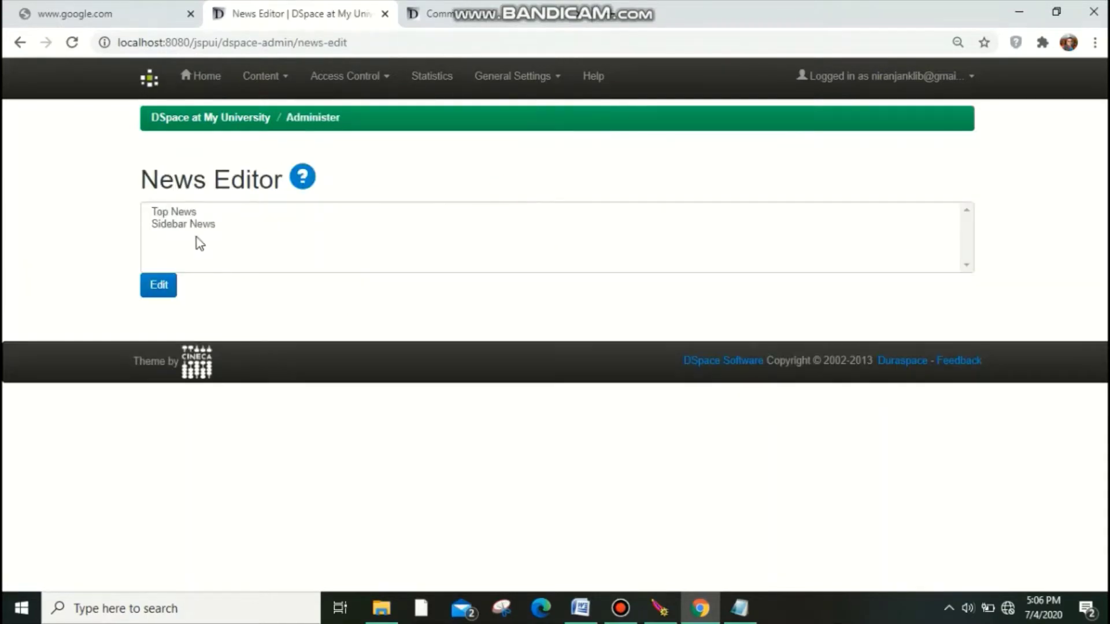
pyautogui.click(193, 225)
pyautogui.click(161, 285)
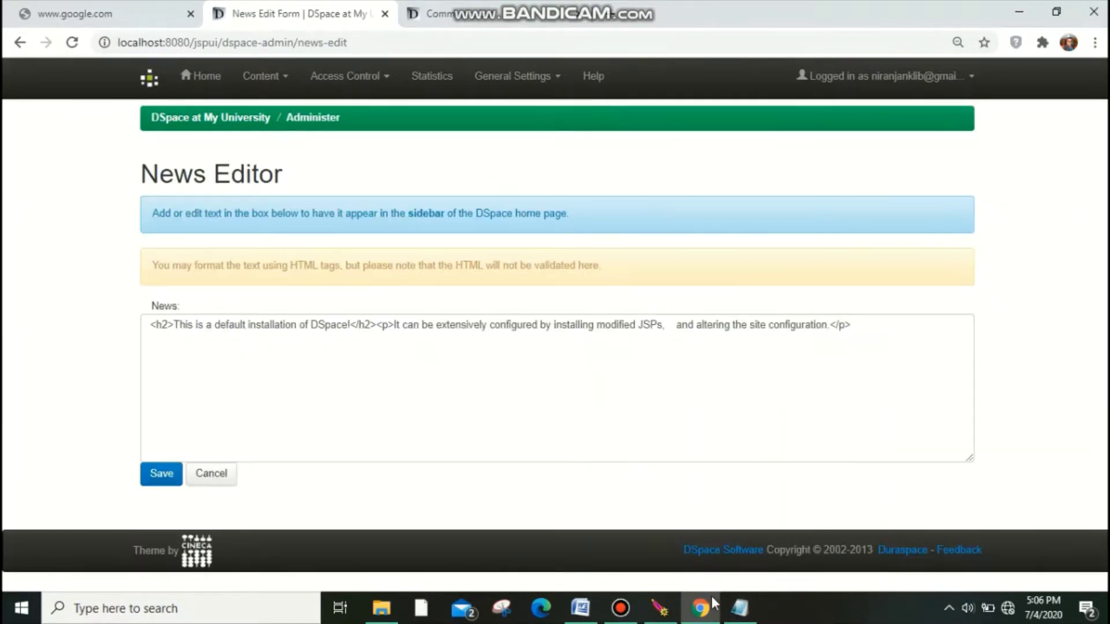
pyautogui.click(739, 607)
pyautogui.click(1092, 8)
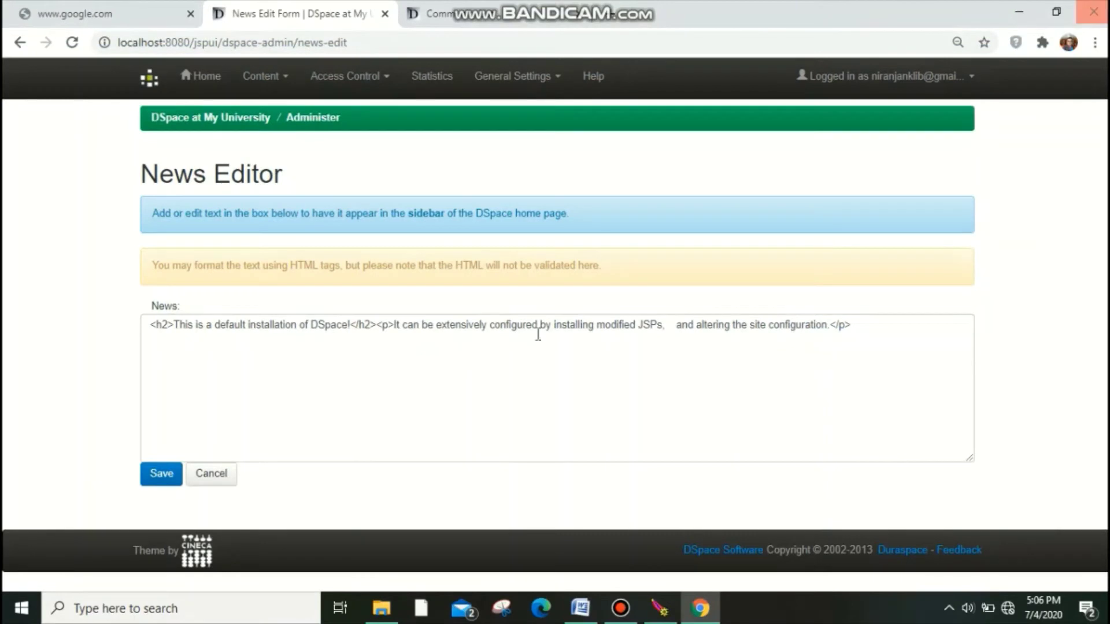
# Open sidebar news.txt from dspace backup 6.3 and paste its HTML over the default Sidebar News text
pyautogui.click(384, 604)
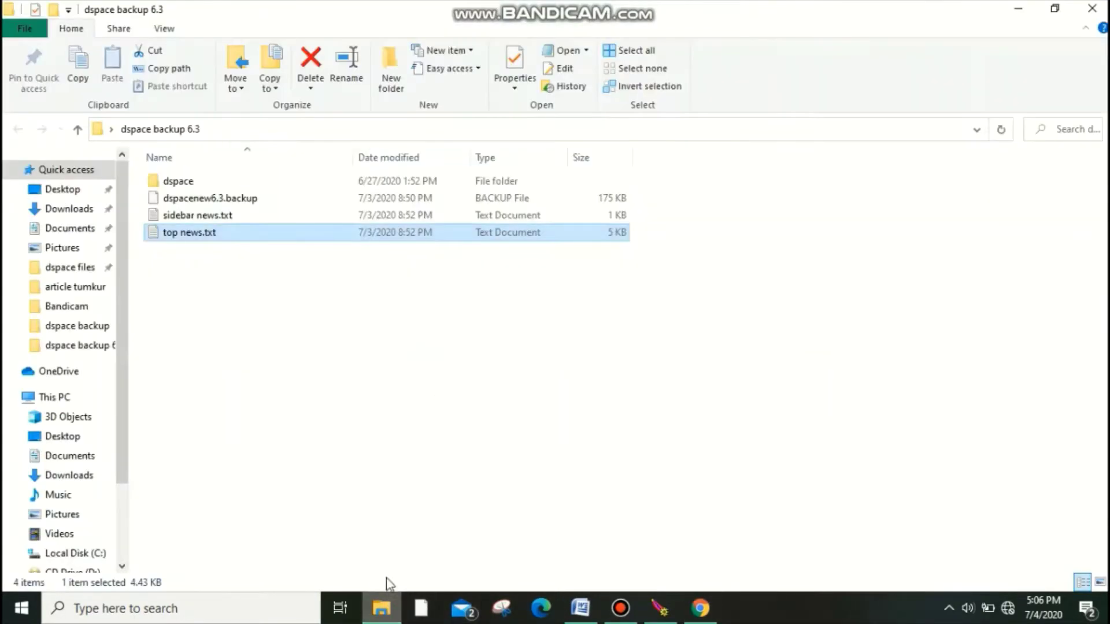
pyautogui.doubleClick(181, 216)
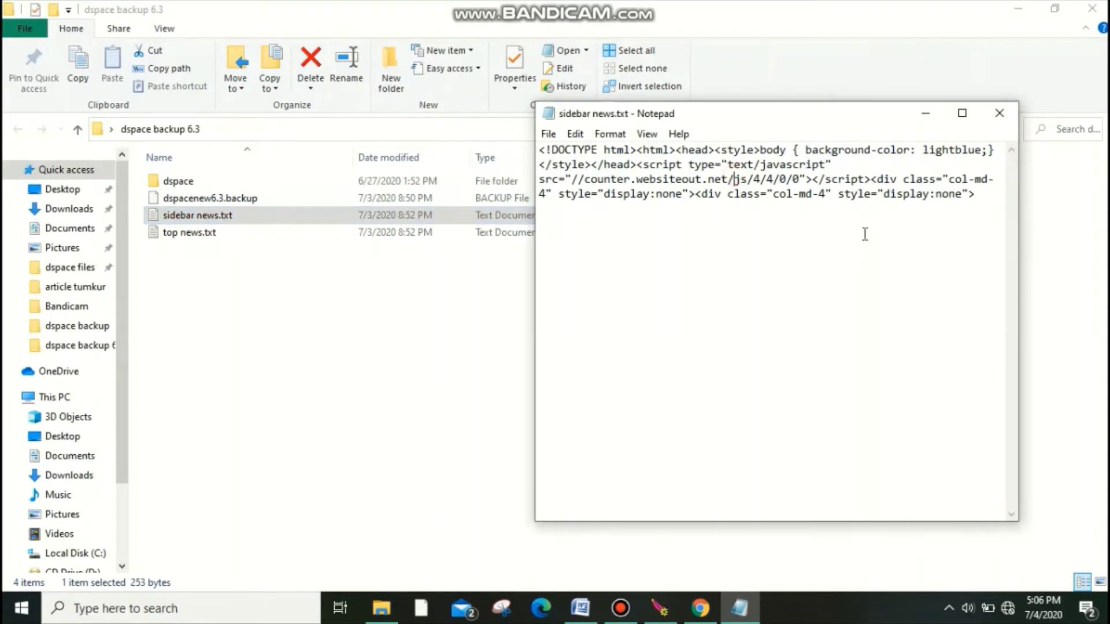
pyautogui.hotkey('ctrl', 'a')
pyautogui.hotkey('ctrl', 'c')
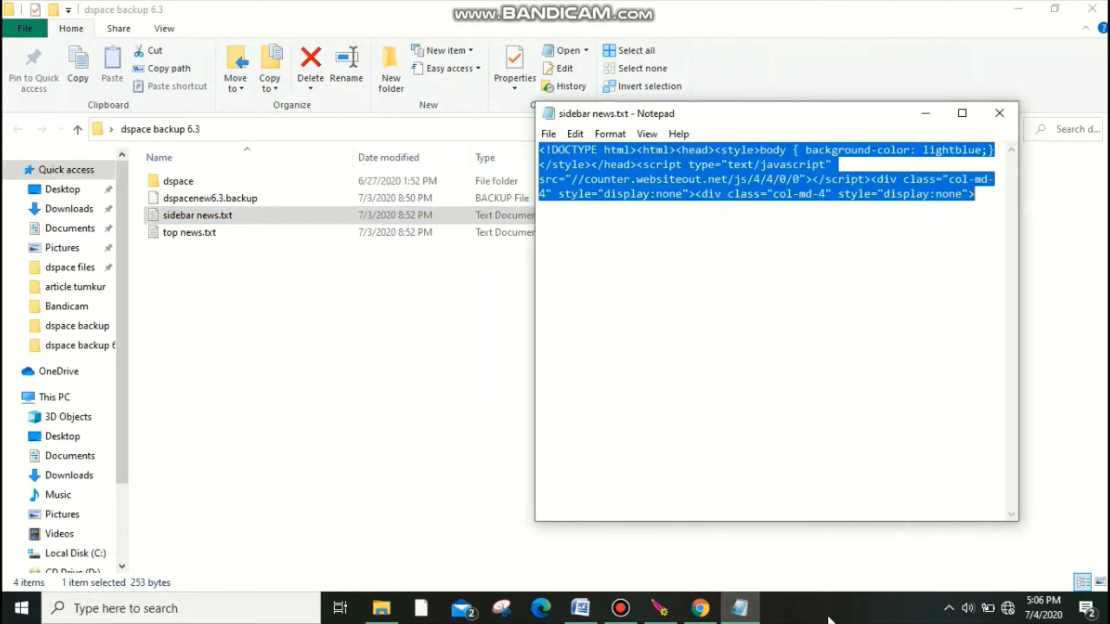
pyautogui.click(700, 608)
pyautogui.click(885, 326)
pyautogui.hotkey('ctrl', 'a')
pyautogui.hotkey('ctrl', 'v')
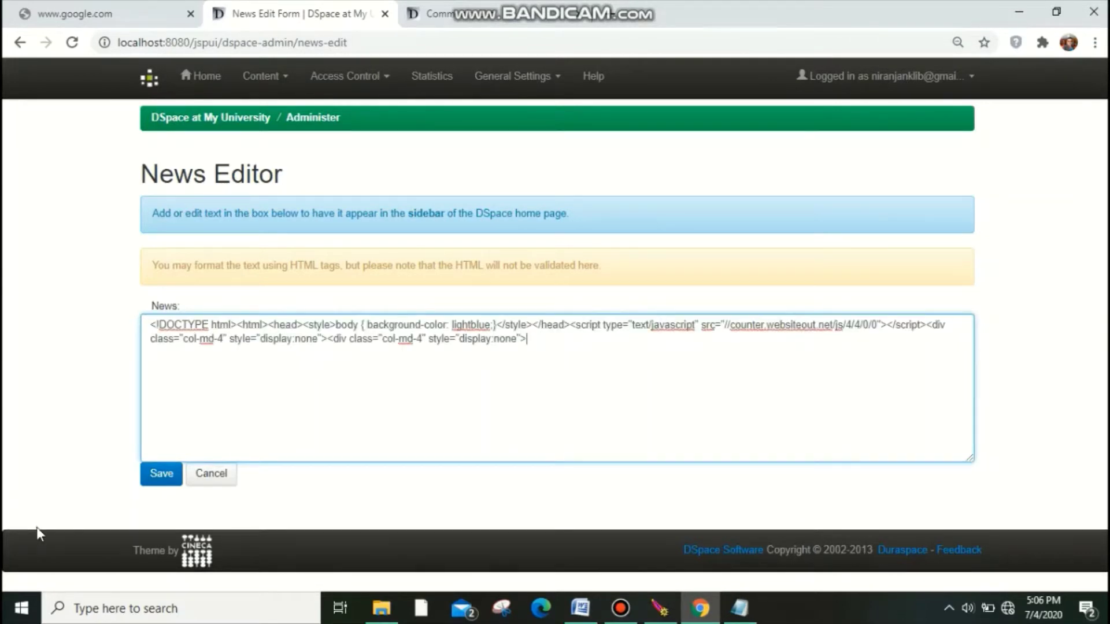
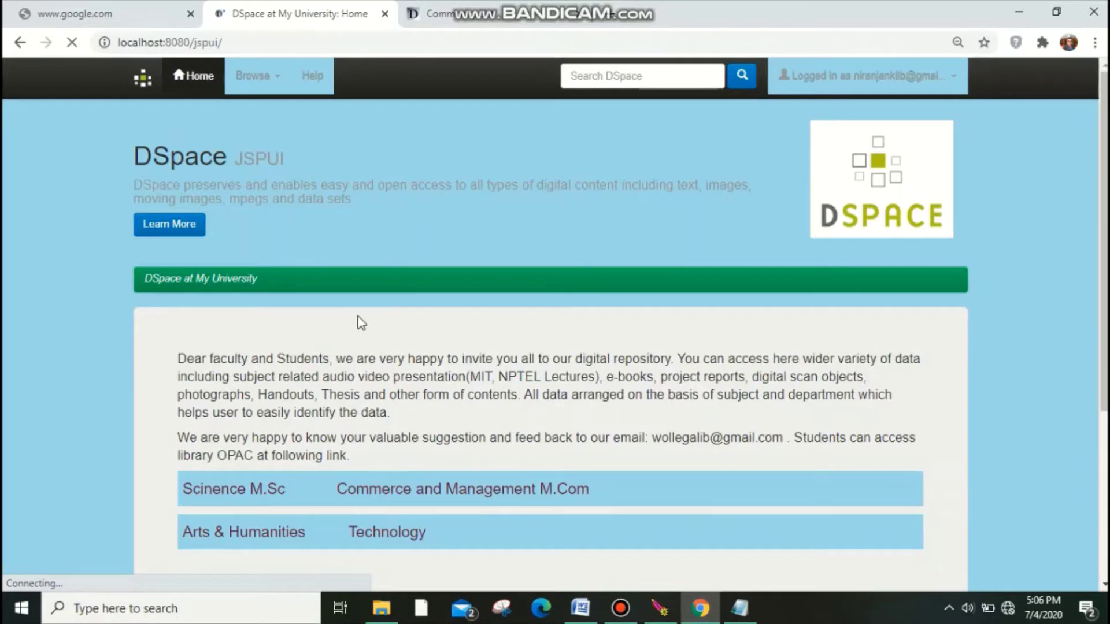
# Close the third browser tab with the XMLUI Communities page, leaving only JSPUI home open
pyautogui.scroll(-5, 364, 347)
pyautogui.scroll(5, 281, 339)
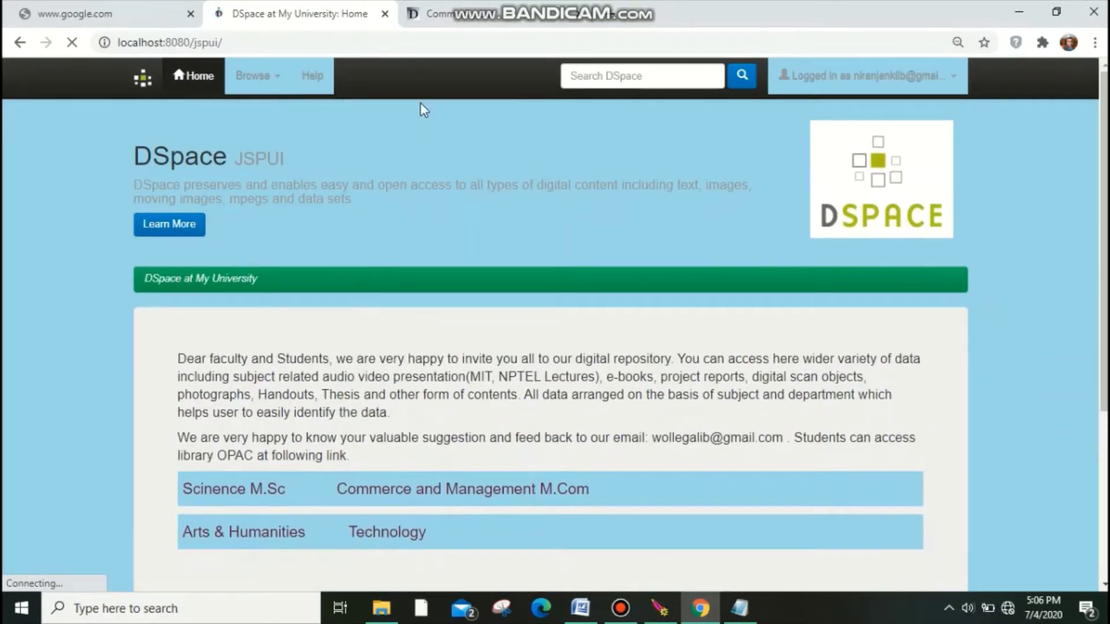
pyautogui.click(461, 15)
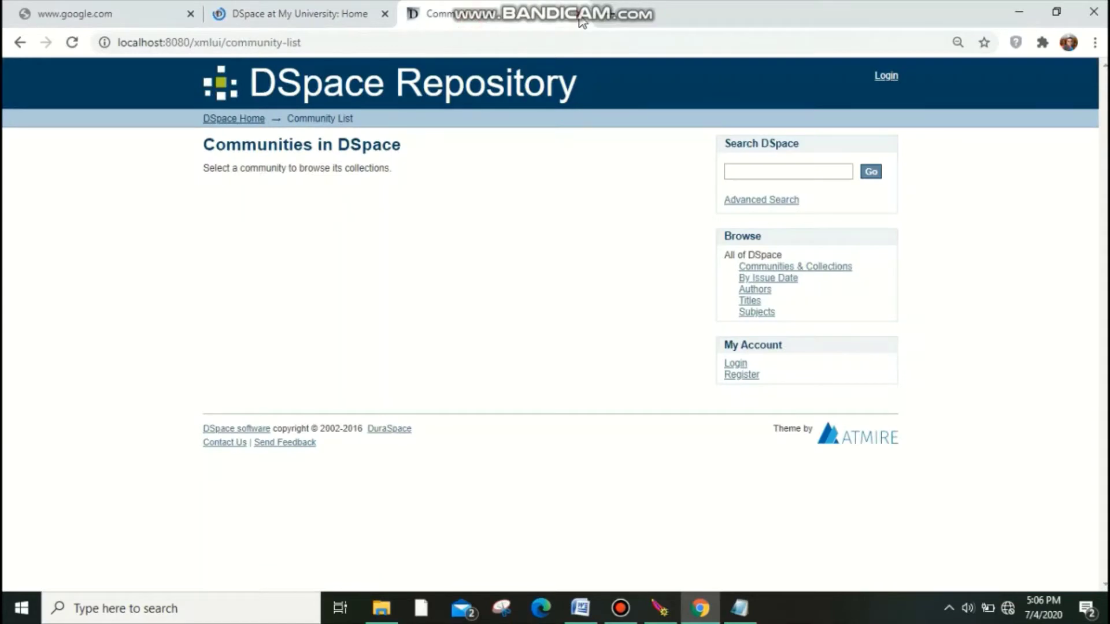
pyautogui.hotkey('ctrl', 'w')
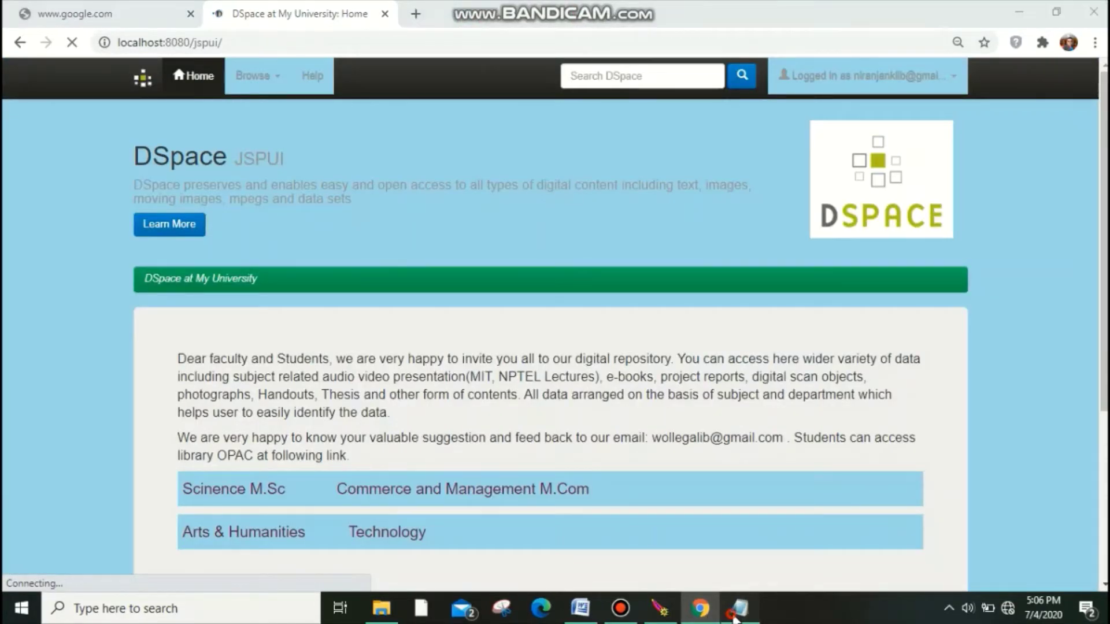
# Close the sidebar news Notepad file and bring the dspace backup 6.3 folder forward
pyautogui.click(739, 608)
pyautogui.click(999, 113)
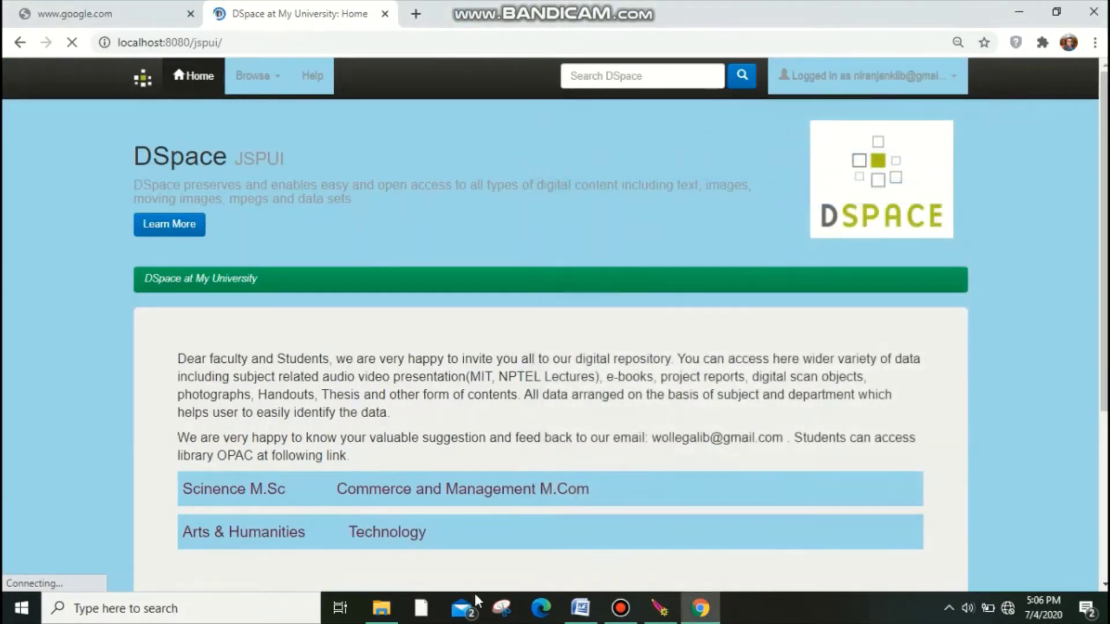
pyautogui.click(382, 609)
# Mark checklist items Top News, Sidebar News and Database Backup in the Word checklist
pyautogui.click(580, 608)
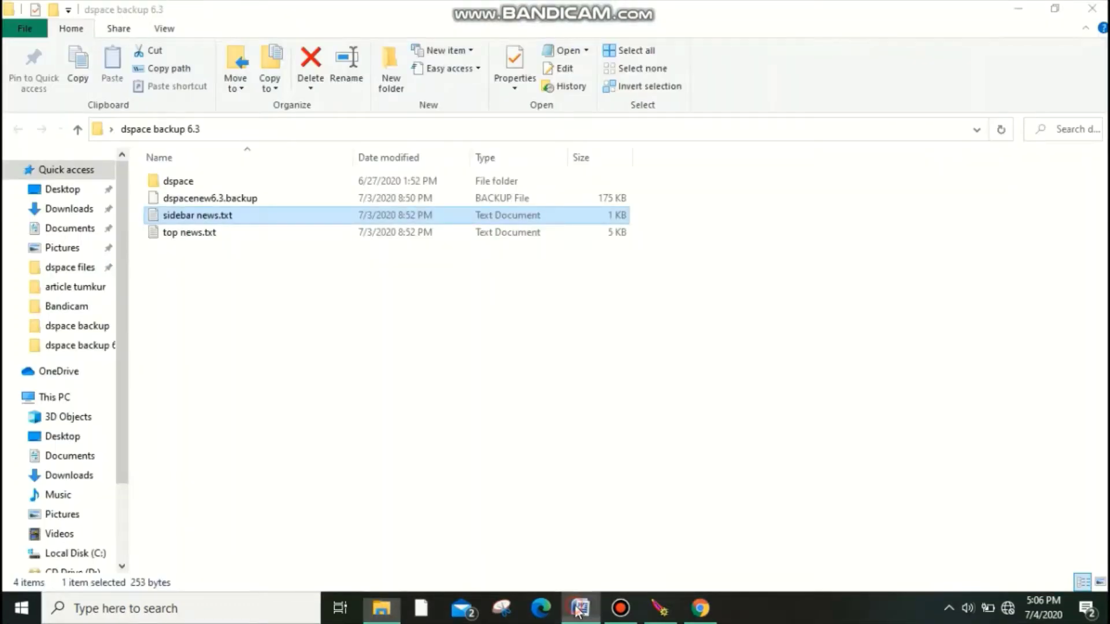
pyautogui.click(578, 386)
pyautogui.keyDown('shift'); pyautogui.click(310, 329); pyautogui.keyUp('shift')
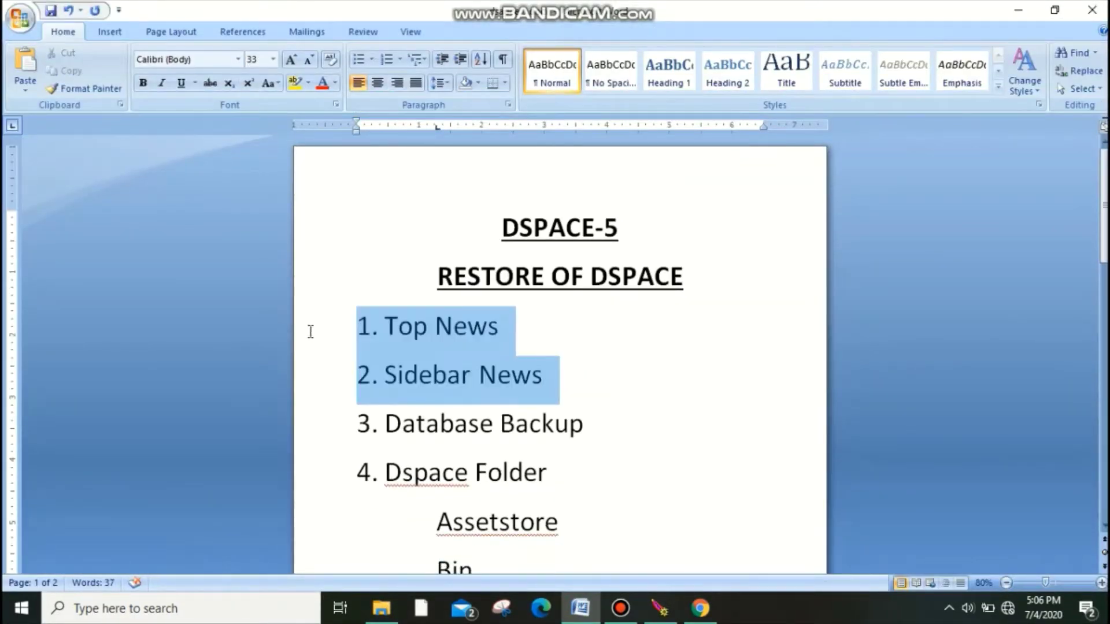
pyautogui.doubleClick(598, 432)
pyautogui.click(342, 441)
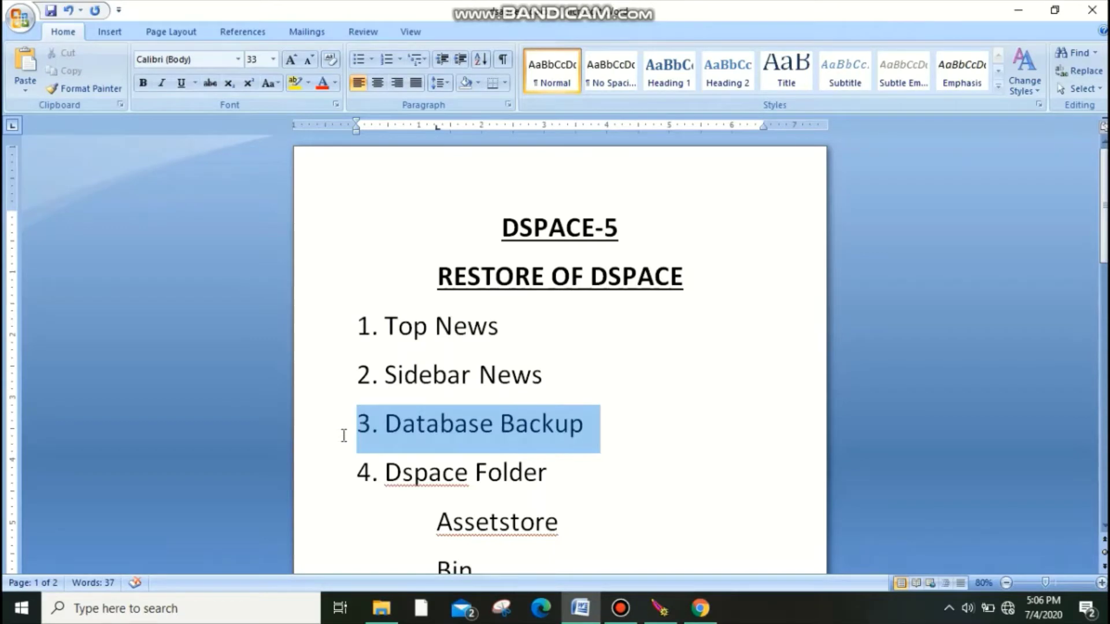
# Select the dspacenew6.3.backup file in the dspace backup 6.3 folder
pyautogui.click(381, 608)
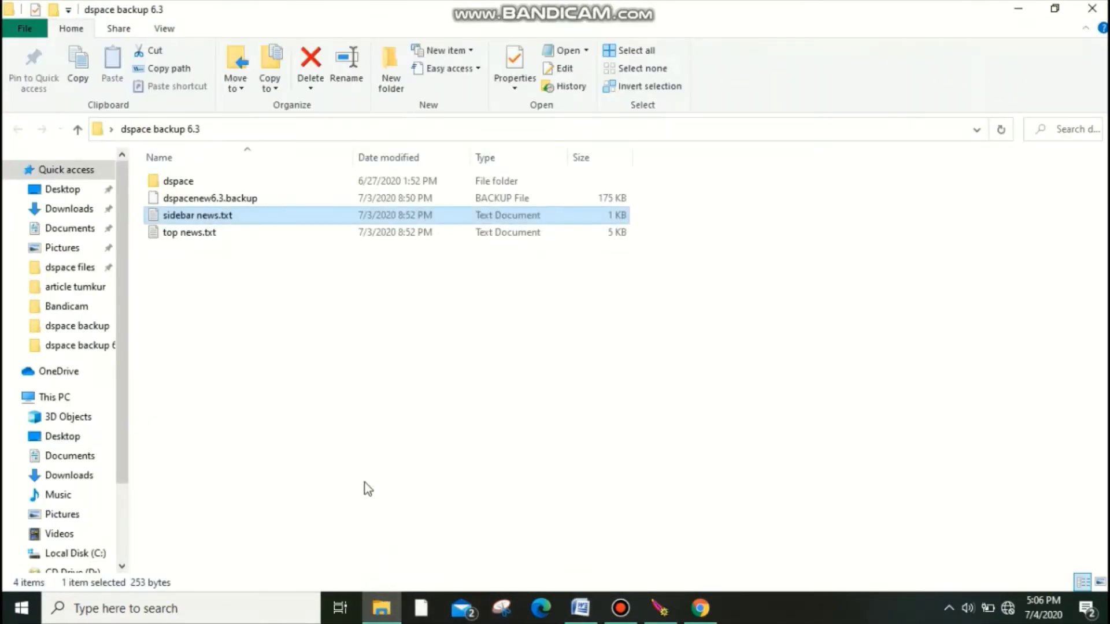
pyautogui.click(239, 200)
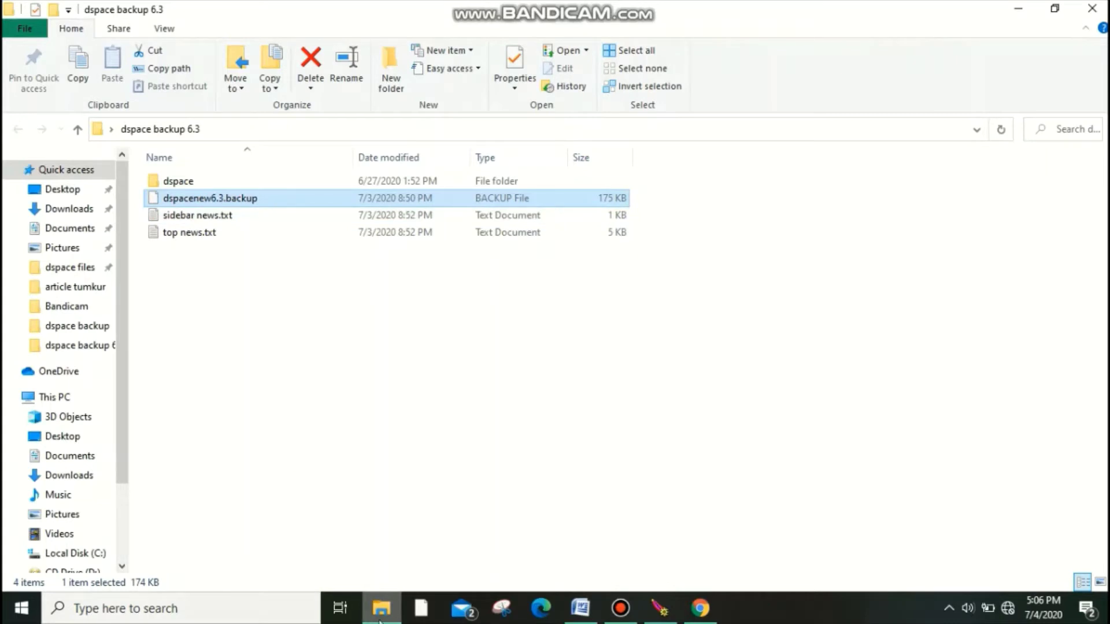
pyautogui.click(23, 612)
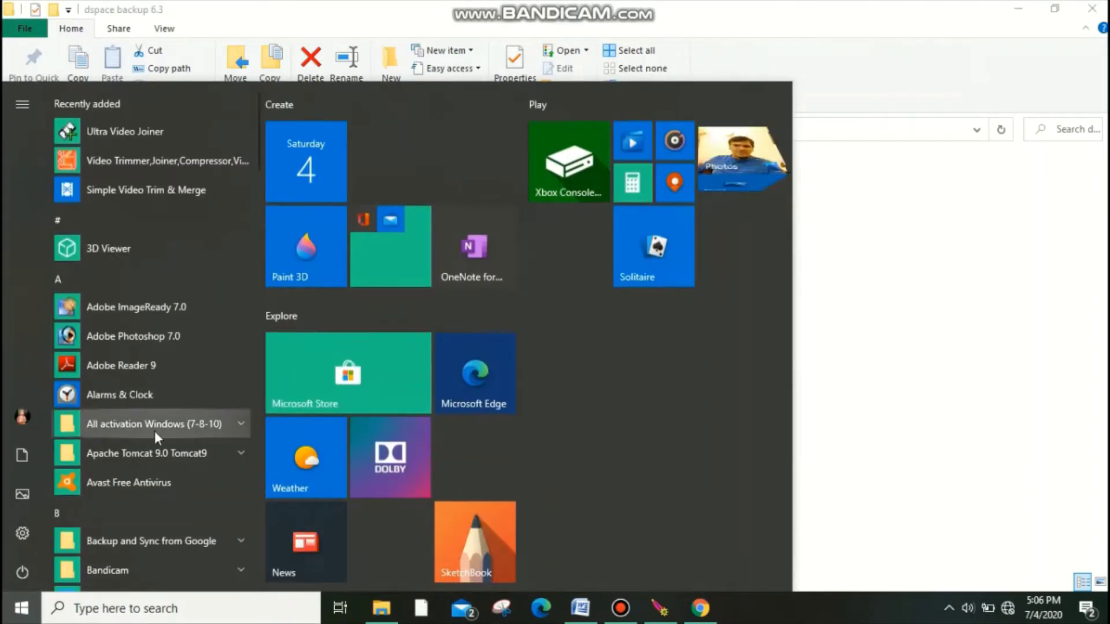
# Launch pgAdmin III from the Start menu's PostgreSQL 9.5 program group
pyautogui.scroll(-5, 154, 433)
pyautogui.scroll(-8, 155, 451)
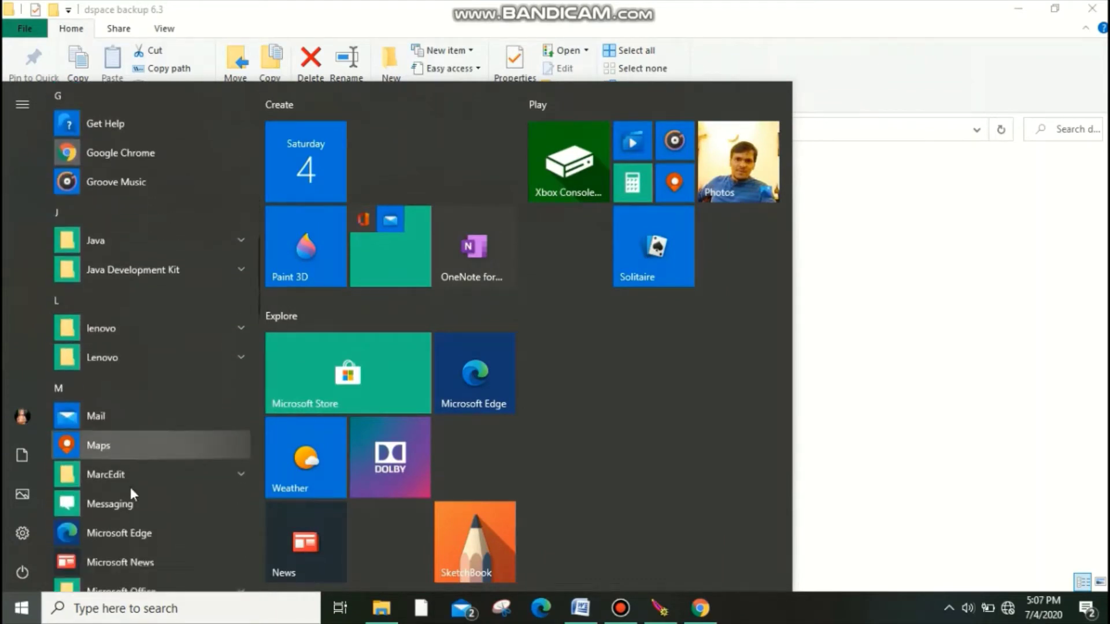
pyautogui.scroll(-6, 152, 487)
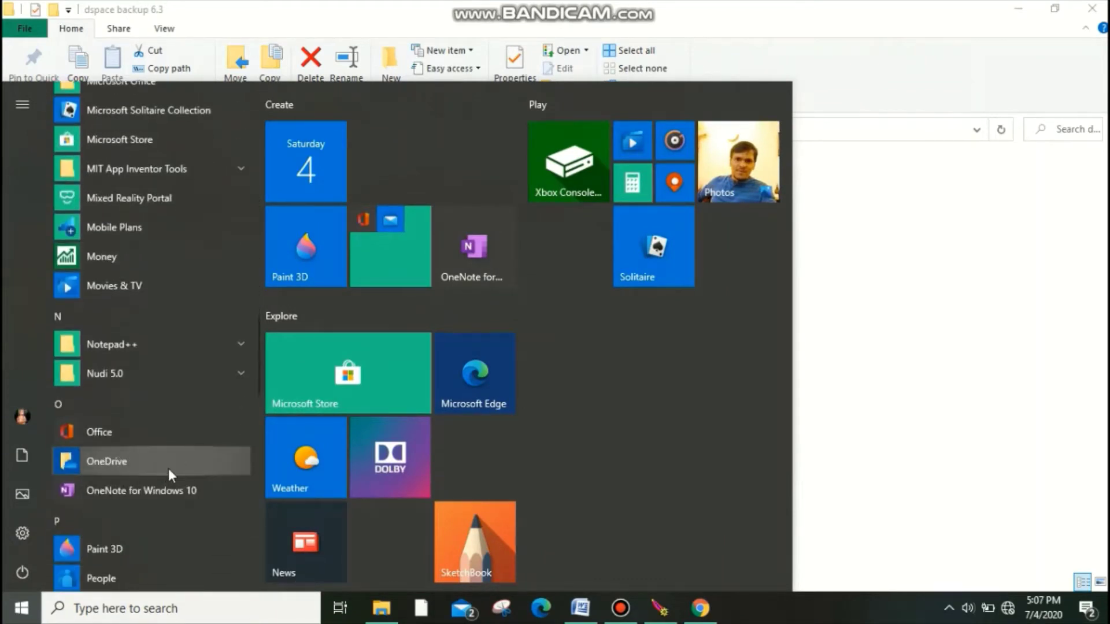
pyautogui.scroll(-4, 169, 468)
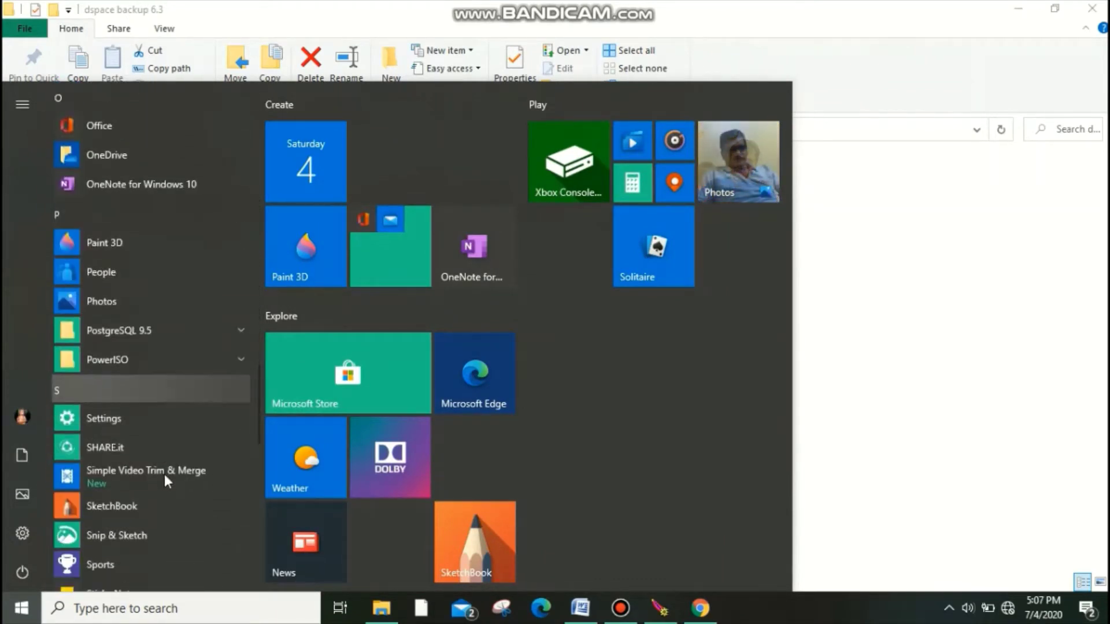
pyautogui.click(240, 332)
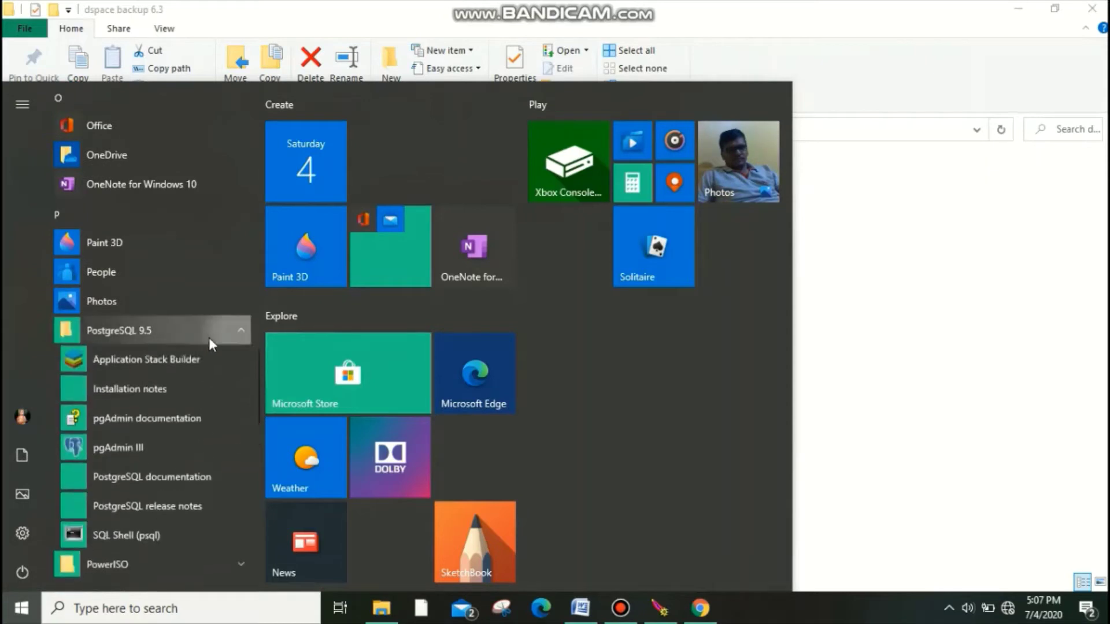
pyautogui.click(123, 448)
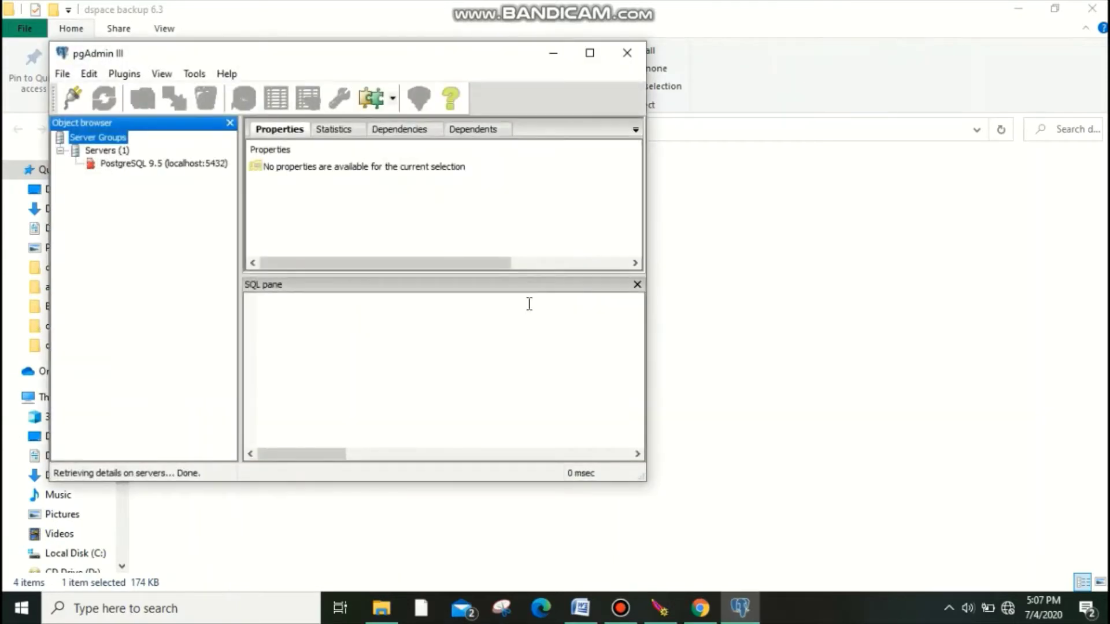
# Connect to the PostgreSQL 9.5 server with its password and select the dspace database
pyautogui.doubleClick(145, 163)
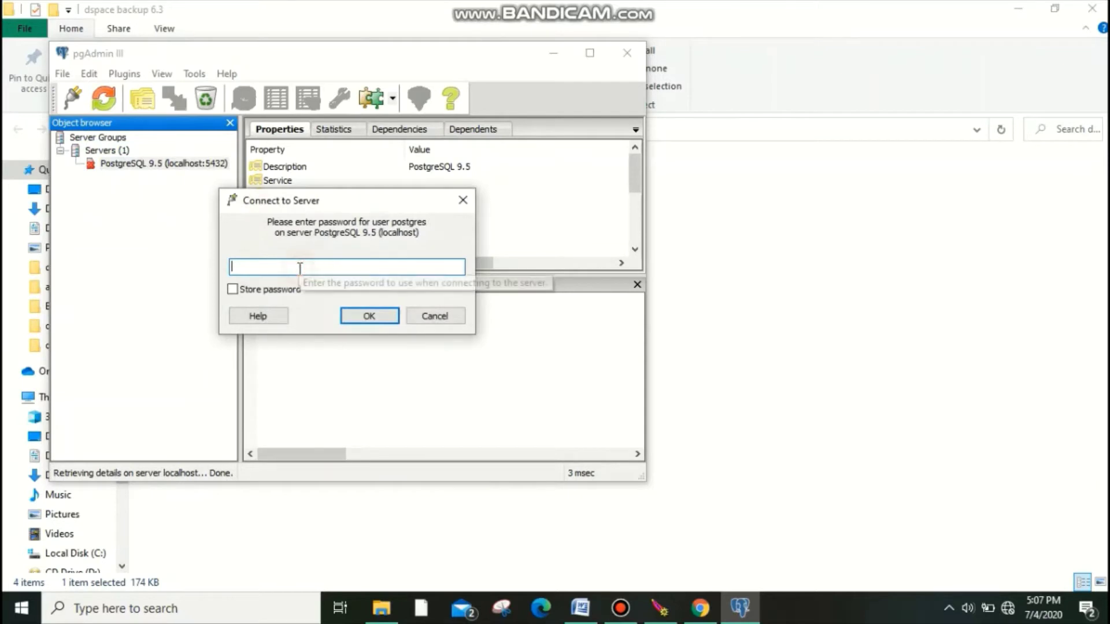
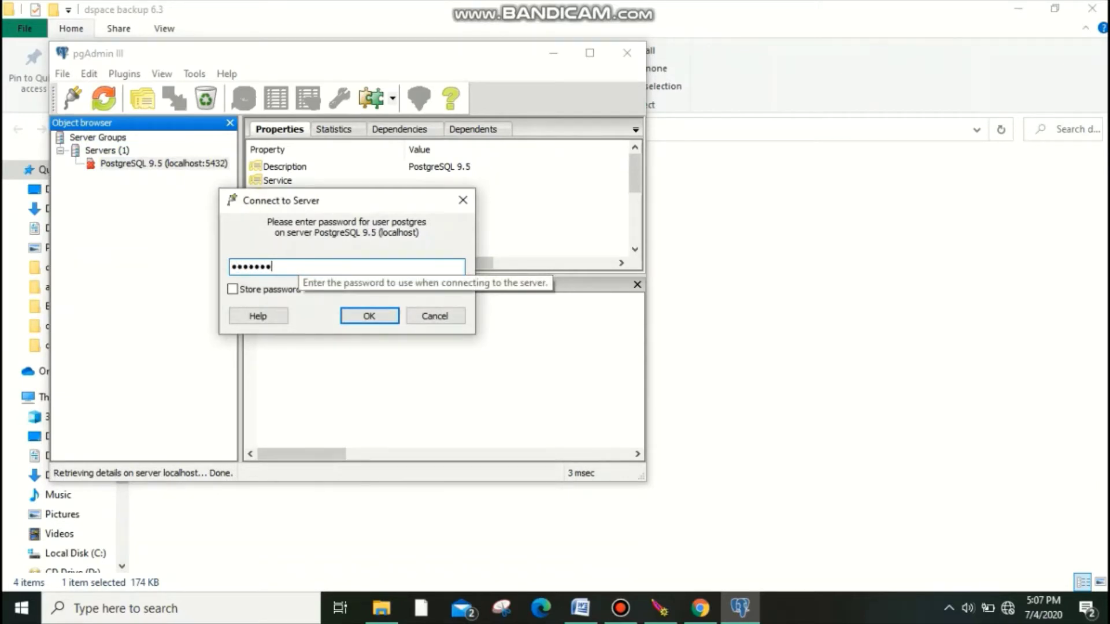
pyautogui.click(370, 316)
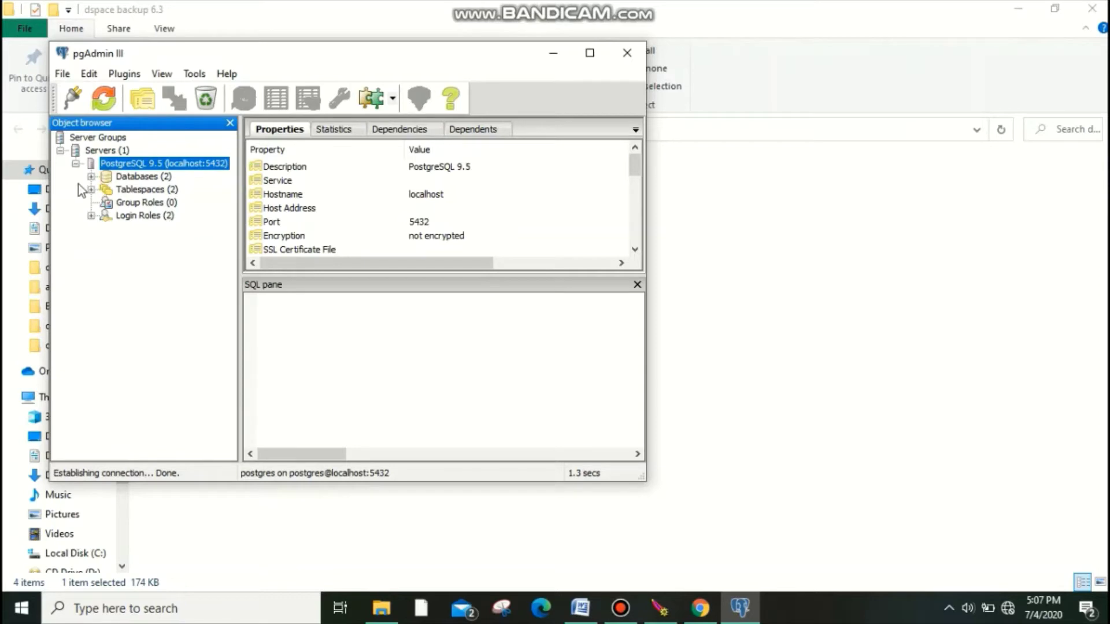
pyautogui.click(133, 176)
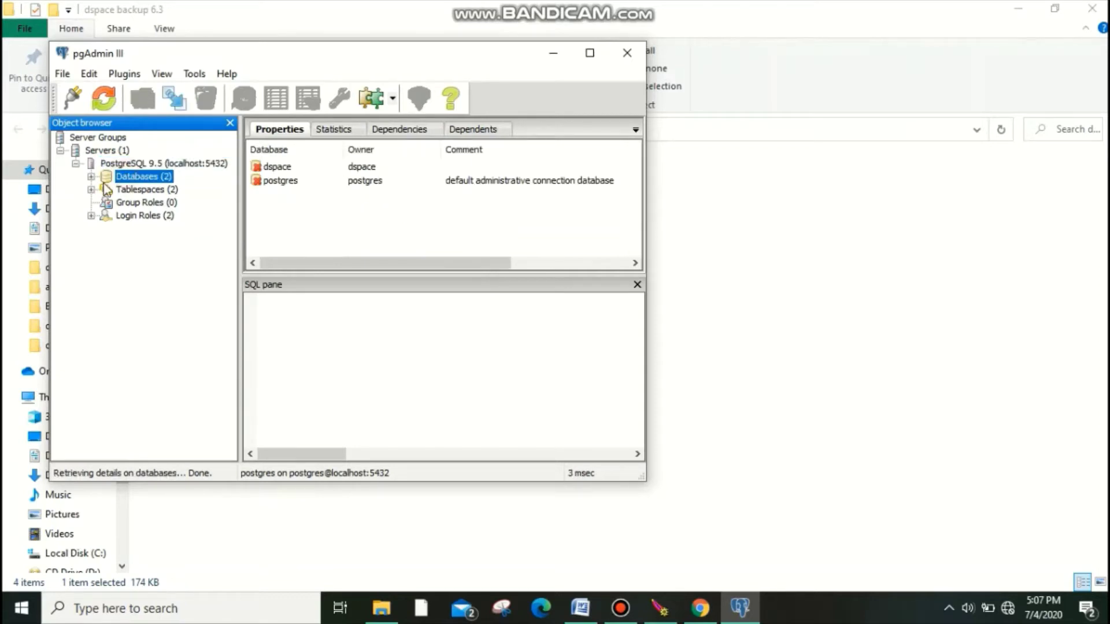
pyautogui.click(91, 176)
pyautogui.click(145, 189)
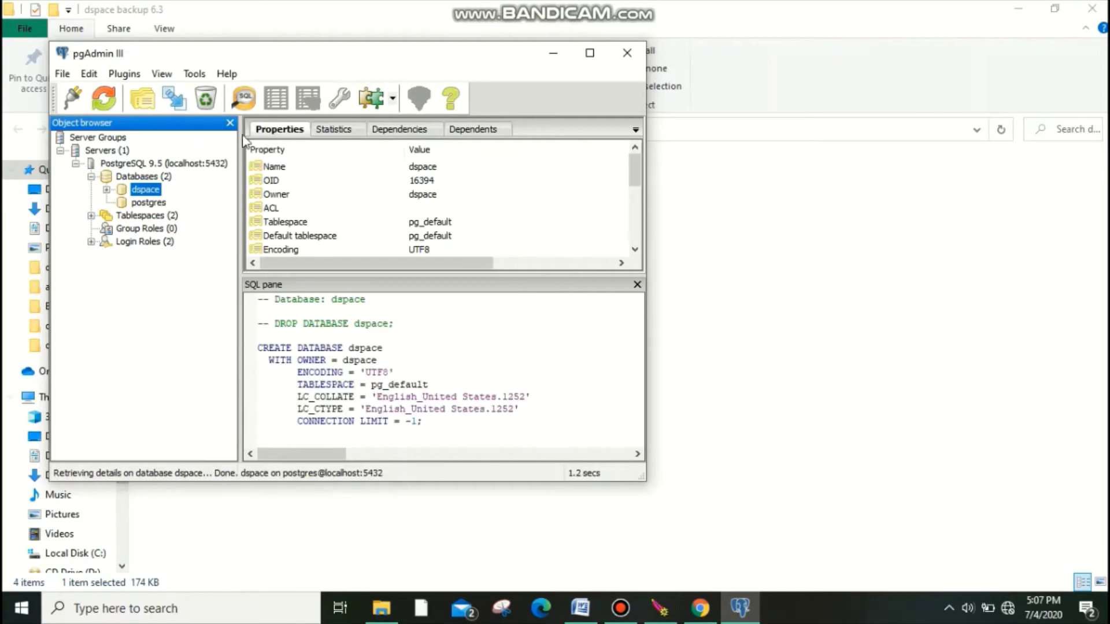
# Start a Restore of dspace using Desktop\dspace backup 6.3\dspacenew6.3.backup as the file
pyautogui.rightClick(144, 190)
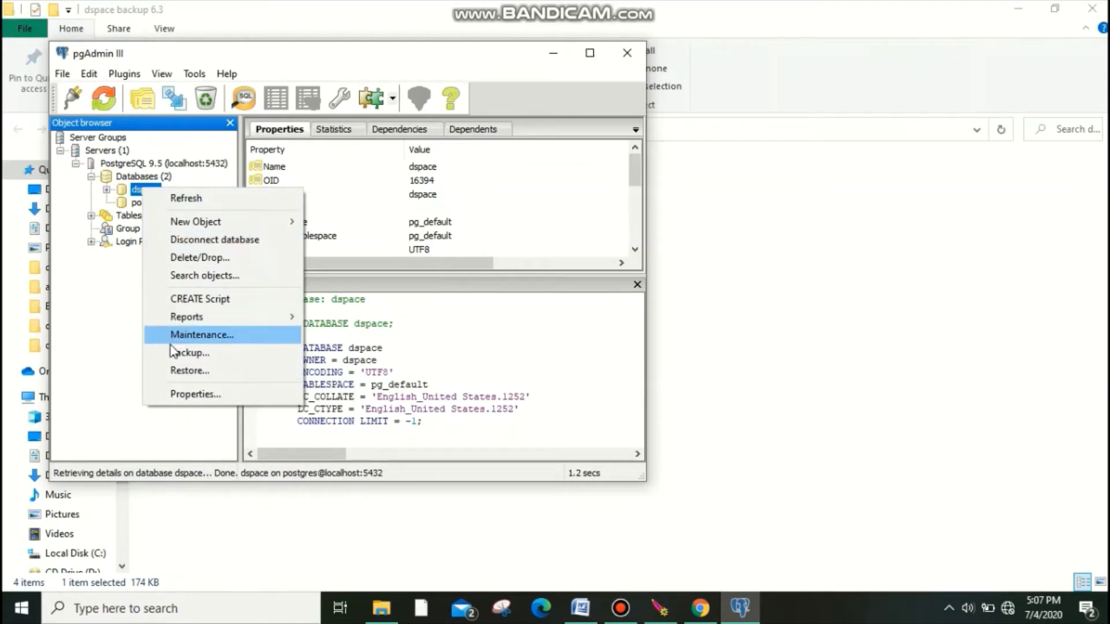
pyautogui.click(205, 370)
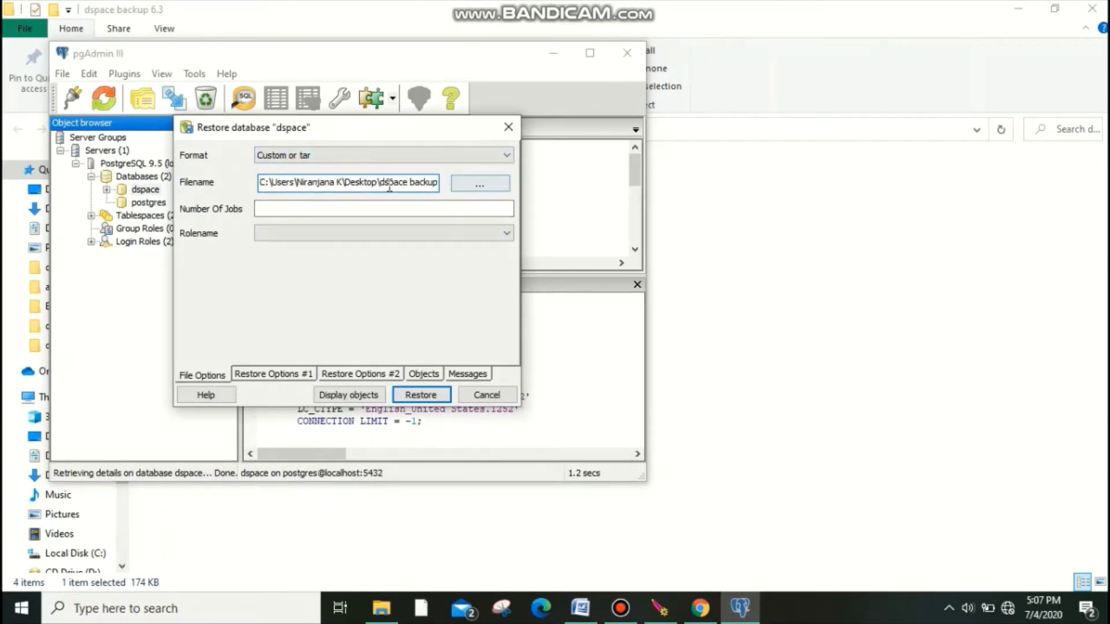
pyautogui.click(477, 186)
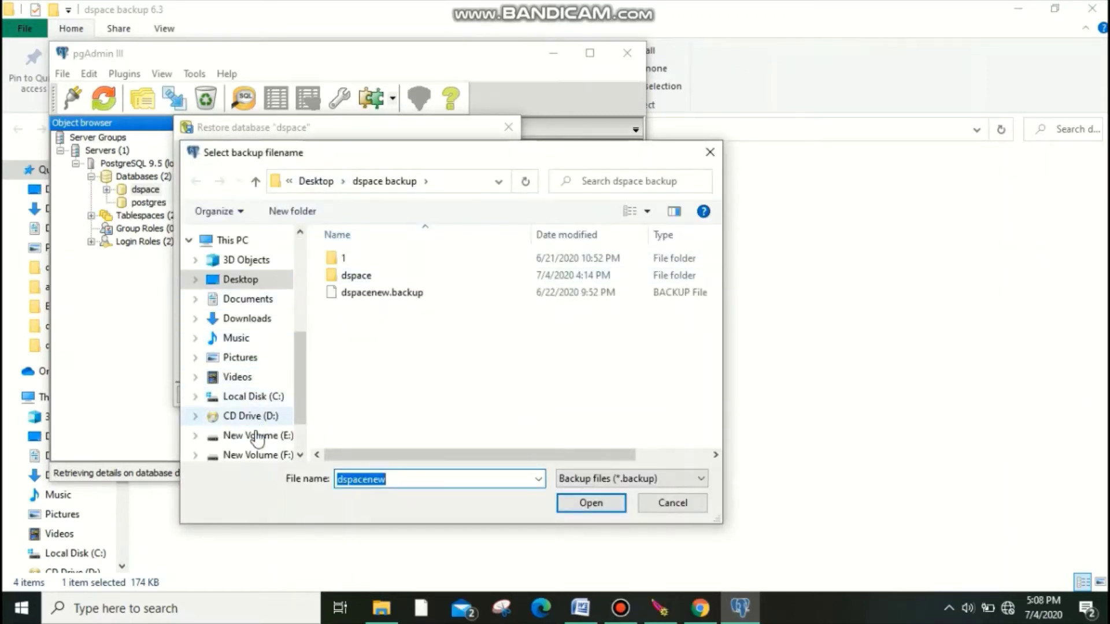
pyautogui.click(316, 182)
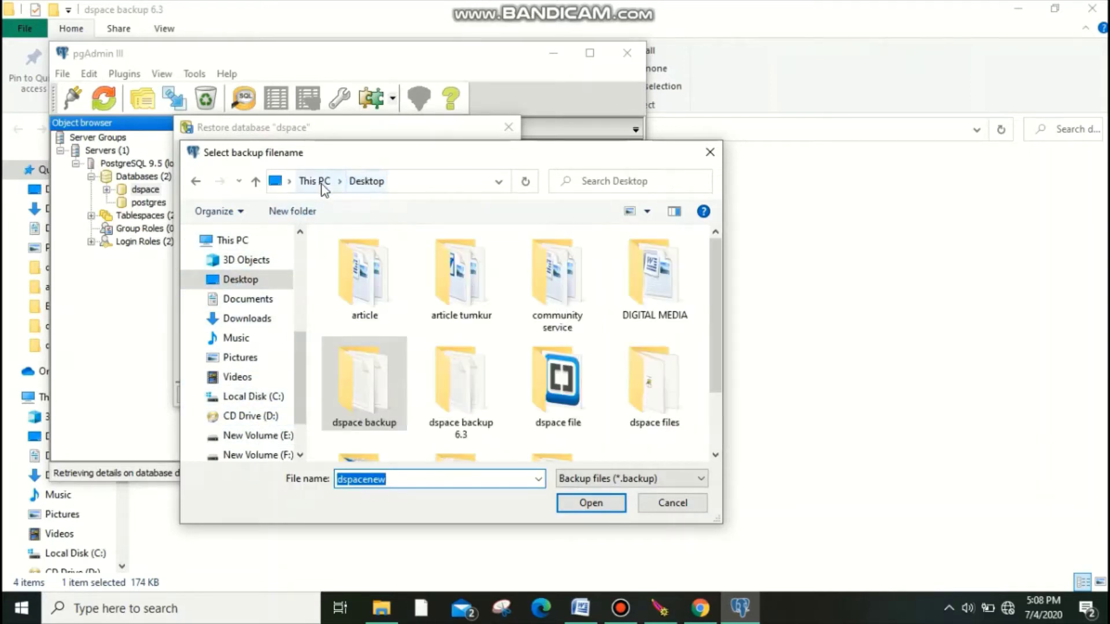
pyautogui.doubleClick(455, 397)
pyautogui.click(405, 275)
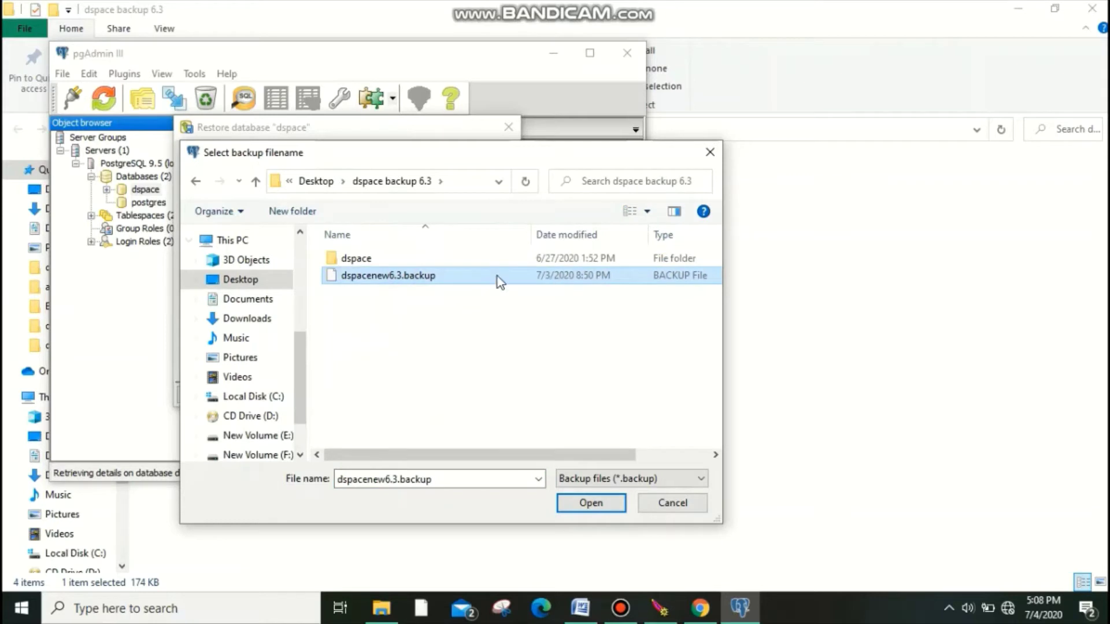
pyautogui.click(590, 504)
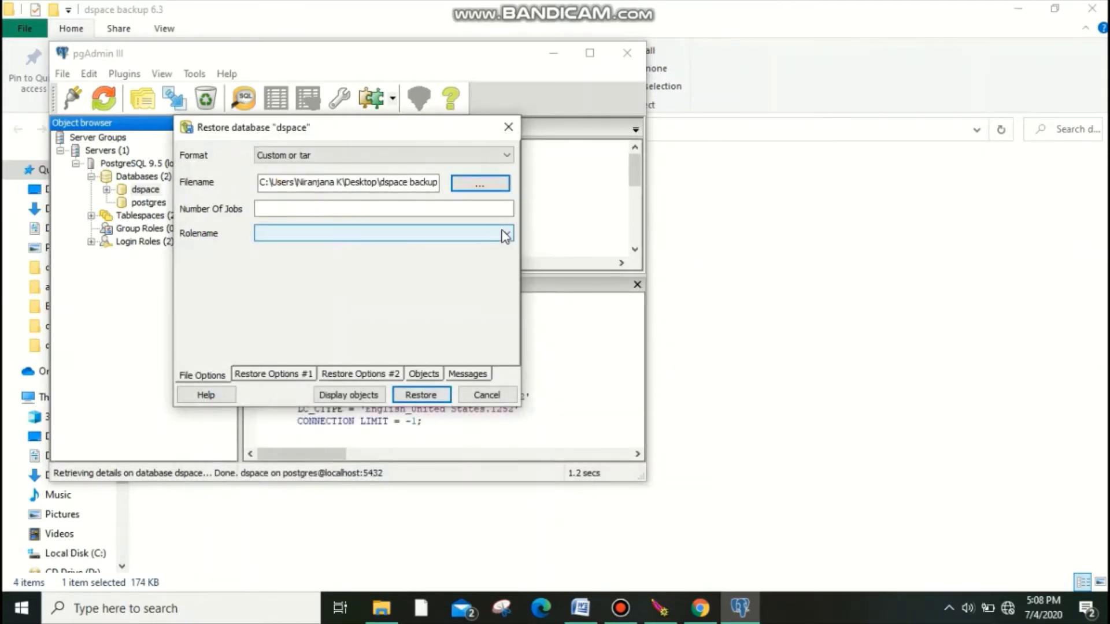
# Set the restore rolename to dspace and enable 'Clean before restore' on Restore Options #2
pyautogui.click(484, 234)
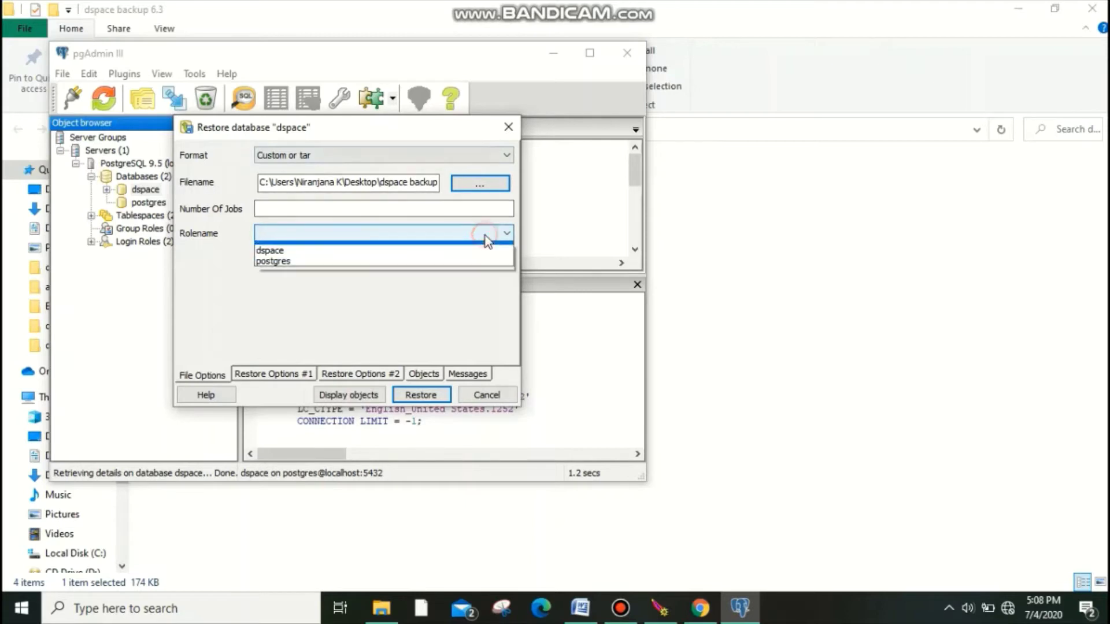
pyautogui.click(276, 259)
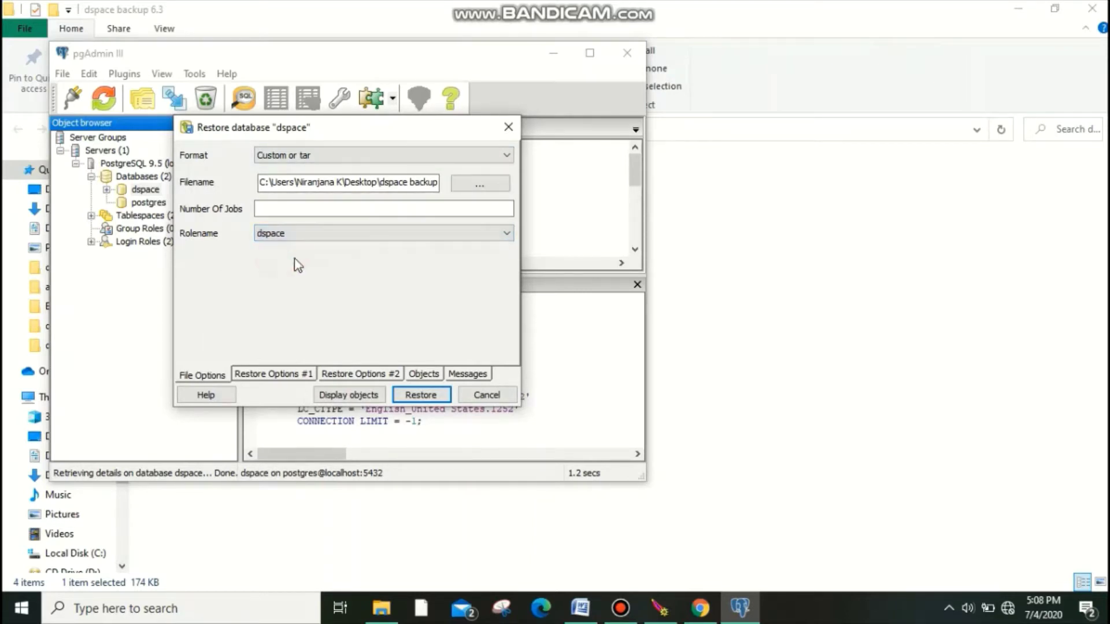
pyautogui.click(272, 375)
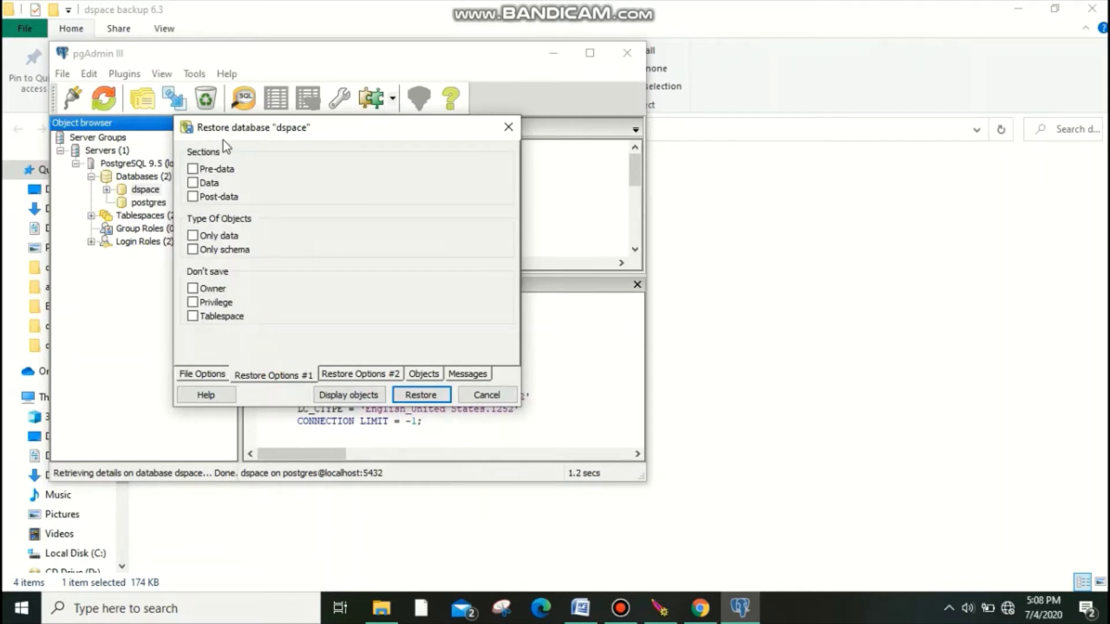
pyautogui.click(354, 376)
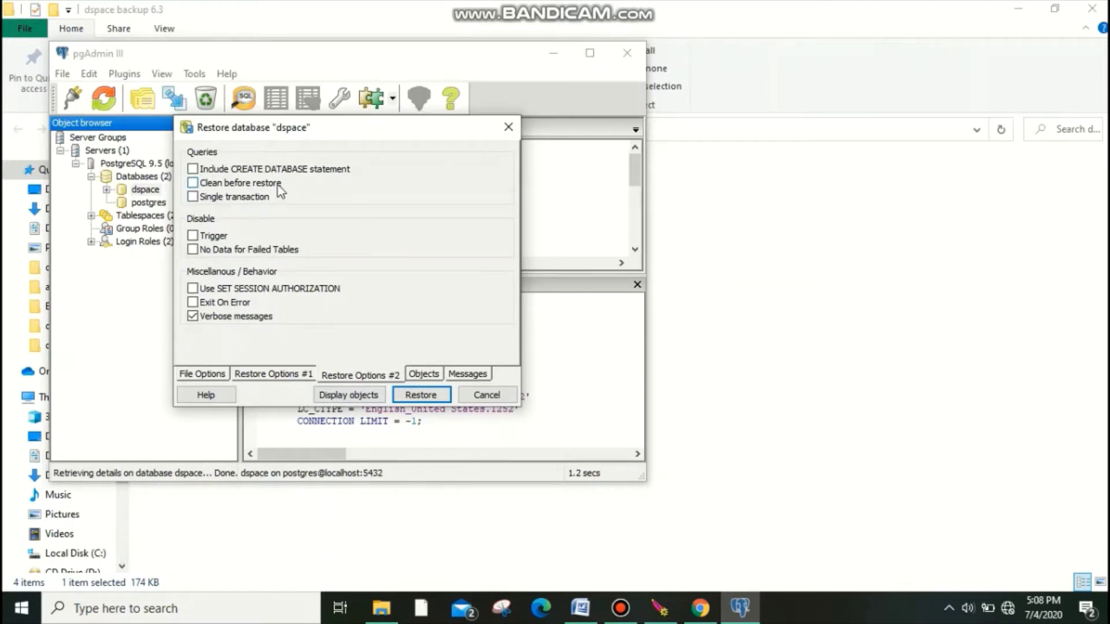
pyautogui.click(192, 182)
pyautogui.click(424, 374)
pyautogui.click(467, 375)
pyautogui.click(377, 376)
pyautogui.click(274, 374)
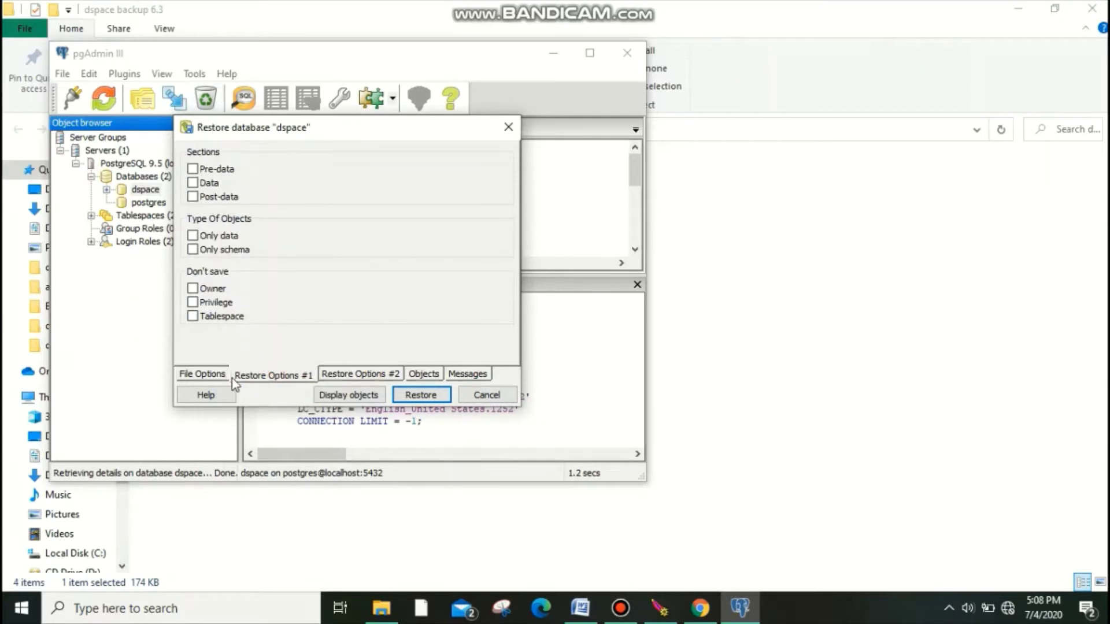
pyautogui.click(200, 374)
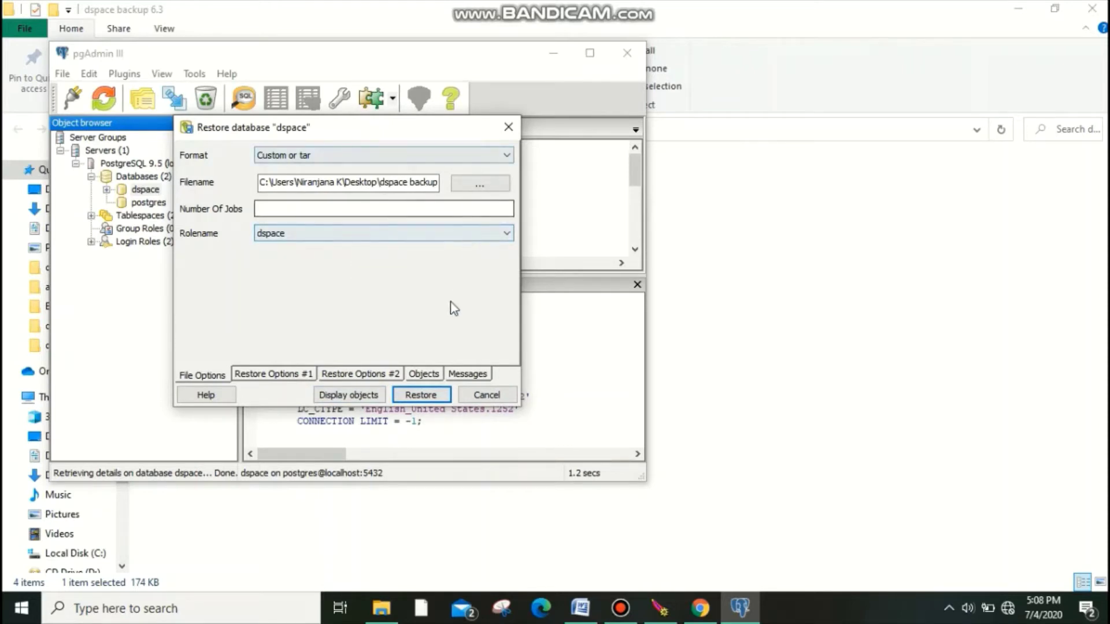
# Run the dspace restore, confirm 'Process returned exit code 0', and close the dialog
pyautogui.click(425, 400)
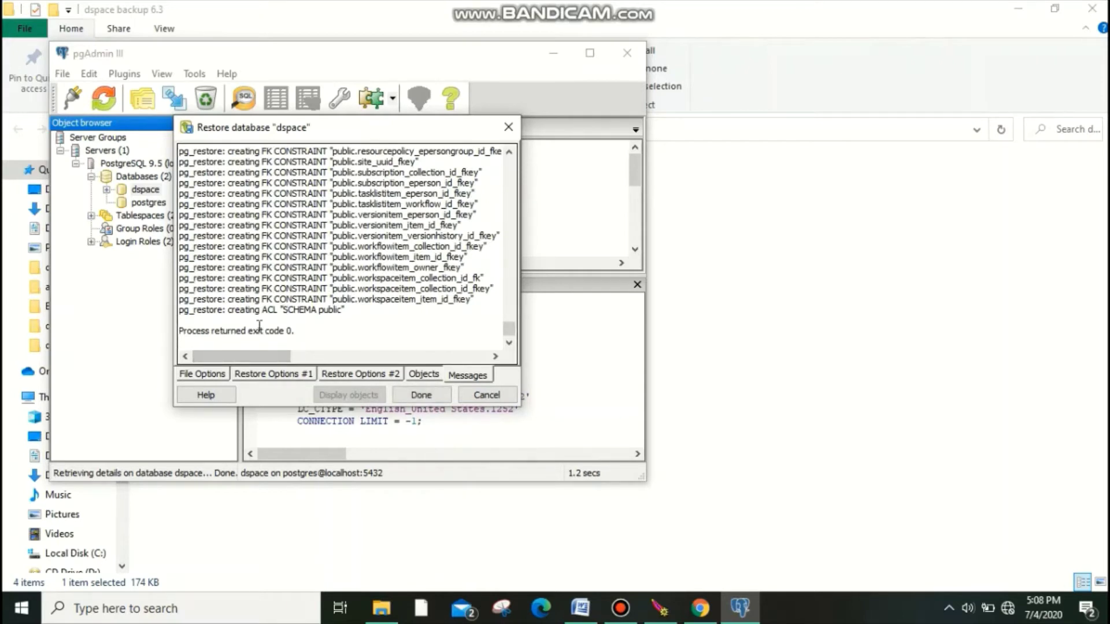
pyautogui.moveTo(293, 331); pyautogui.dragTo(186, 331)
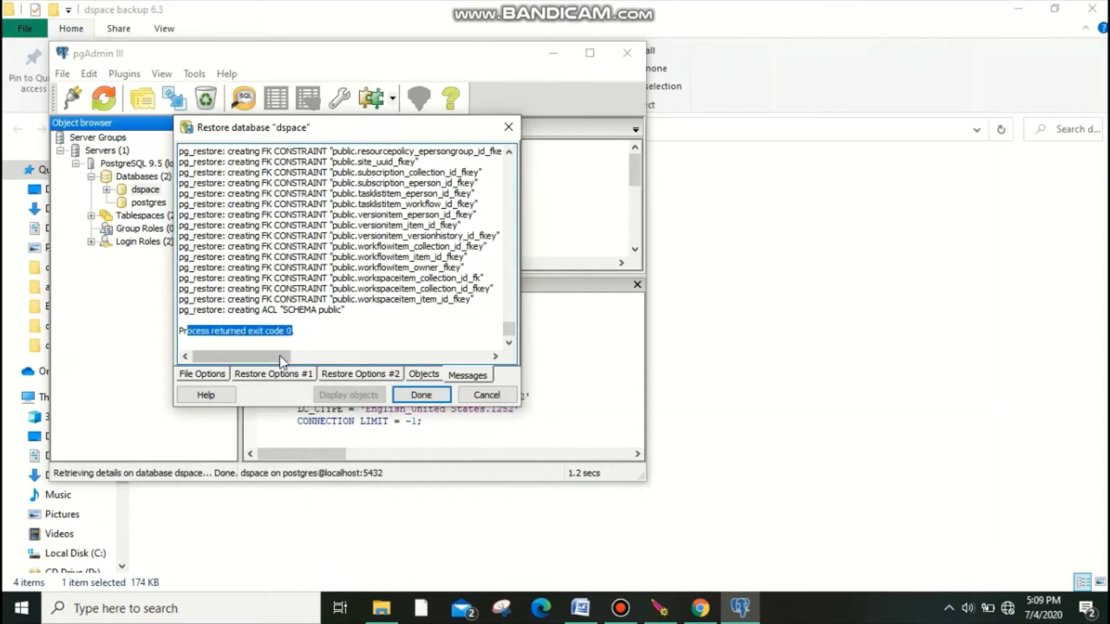
pyautogui.click(428, 393)
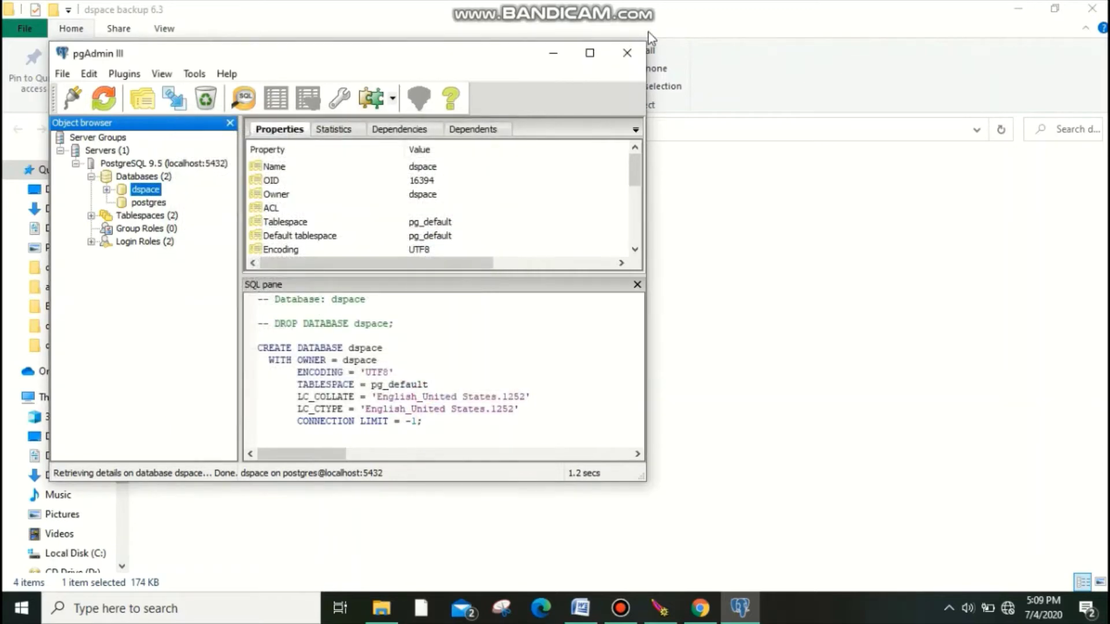
# Close pgAdmin III and mark the Dspace Folder item in the Word checklist
pyautogui.click(628, 53)
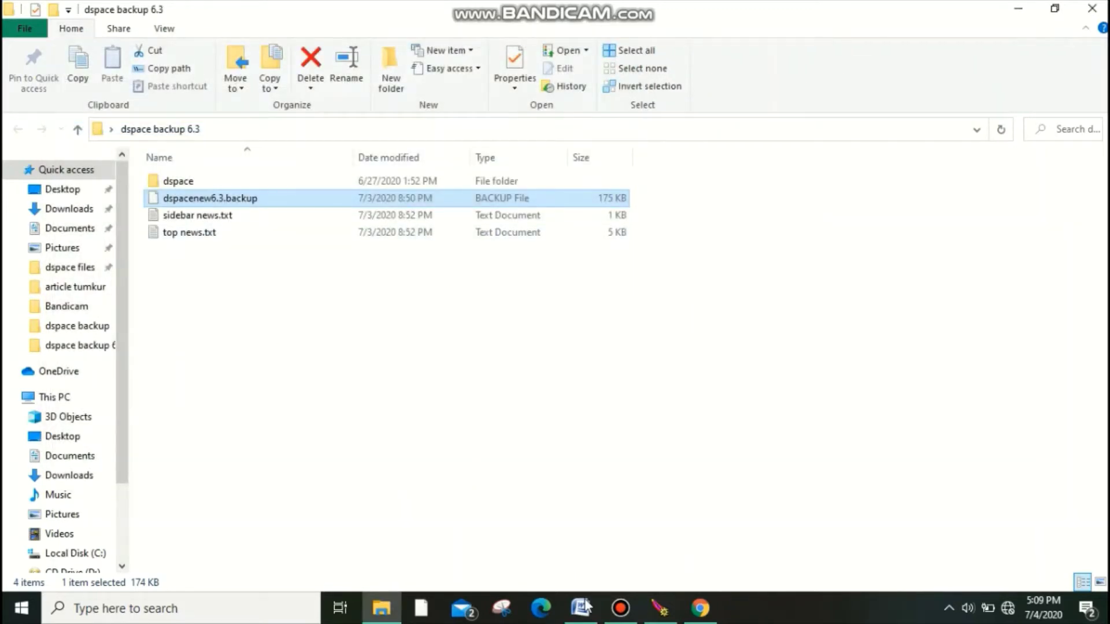
pyautogui.click(580, 608)
pyautogui.click(656, 425)
pyautogui.scroll(-3, 541, 448)
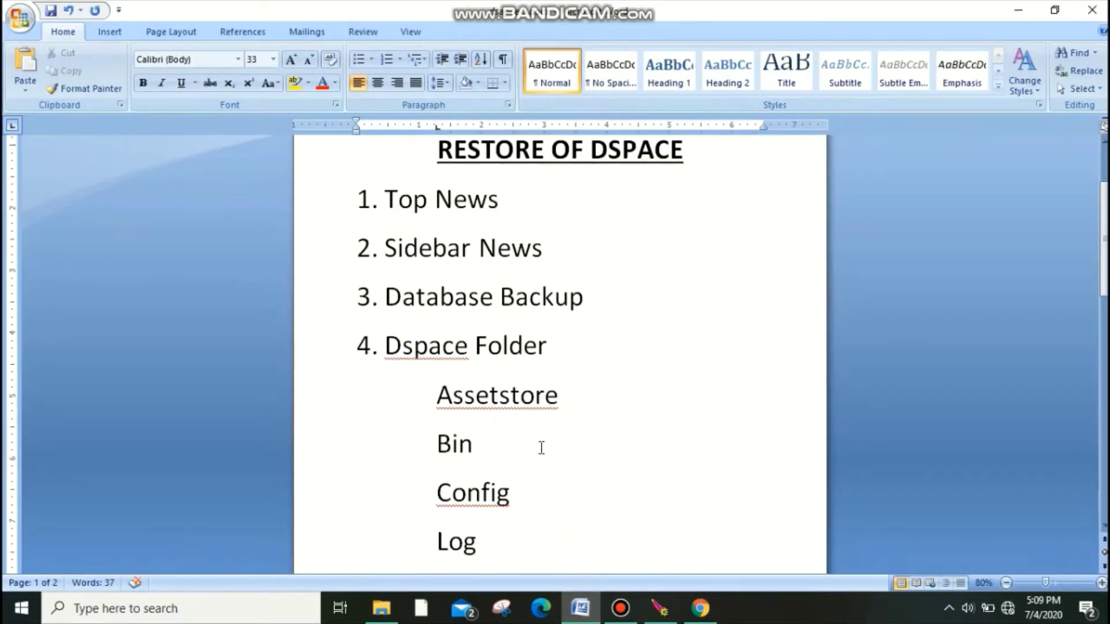
pyautogui.moveTo(406, 351); pyautogui.dragTo(580, 373)
pyautogui.click(581, 373)
# Highlight the checklist's folder list from Assetstore through Webapps on page 2
pyautogui.scroll(-1, 491, 430)
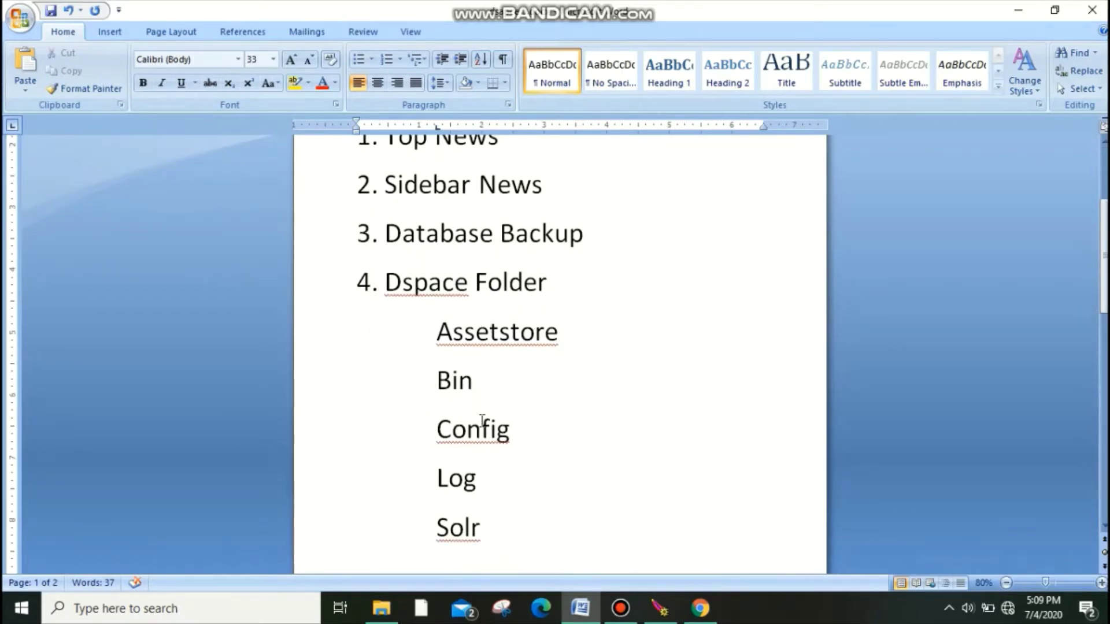
pyautogui.keyDown('ctrl'); pyautogui.scroll(-1, 482, 419); pyautogui.keyUp('ctrl')
pyautogui.scroll(-1, 466, 380)
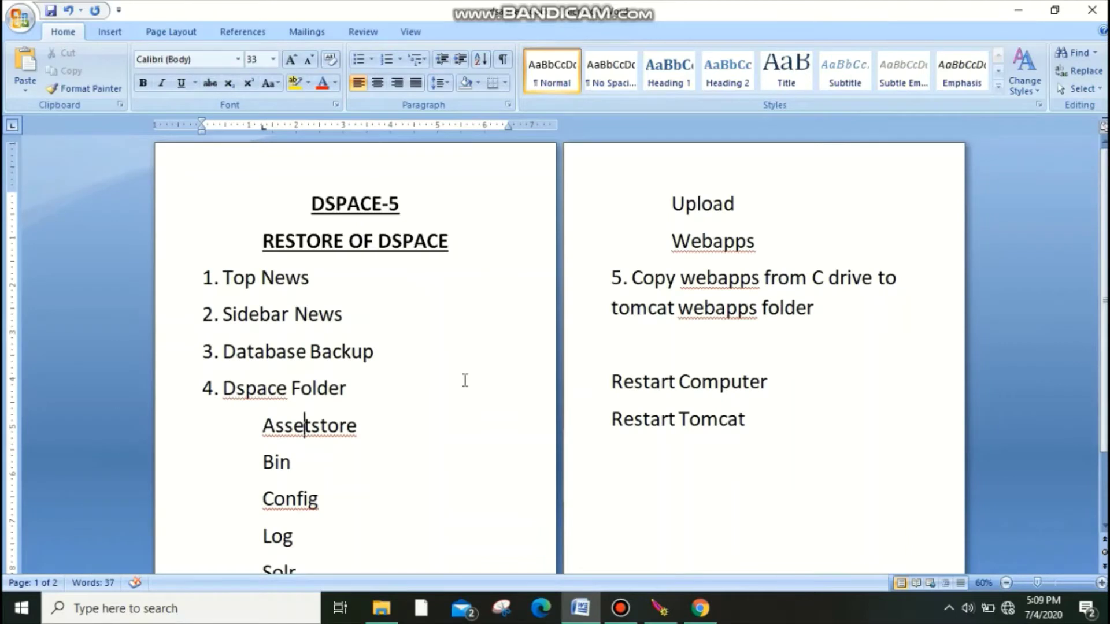
pyautogui.scroll(-1, 464, 382)
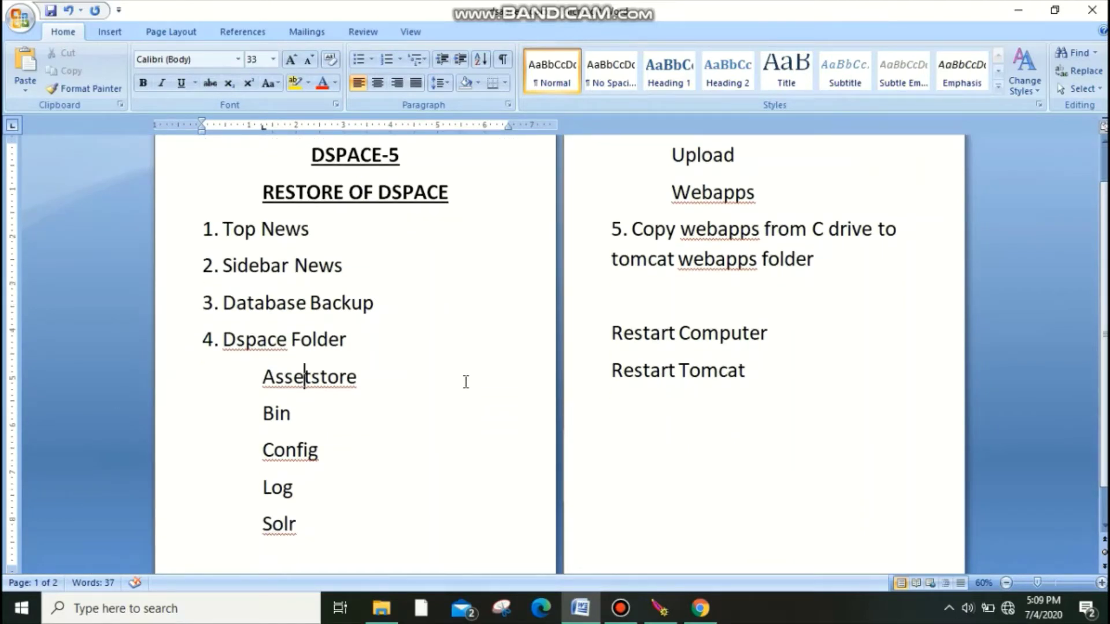
pyautogui.scroll(-1, 466, 382)
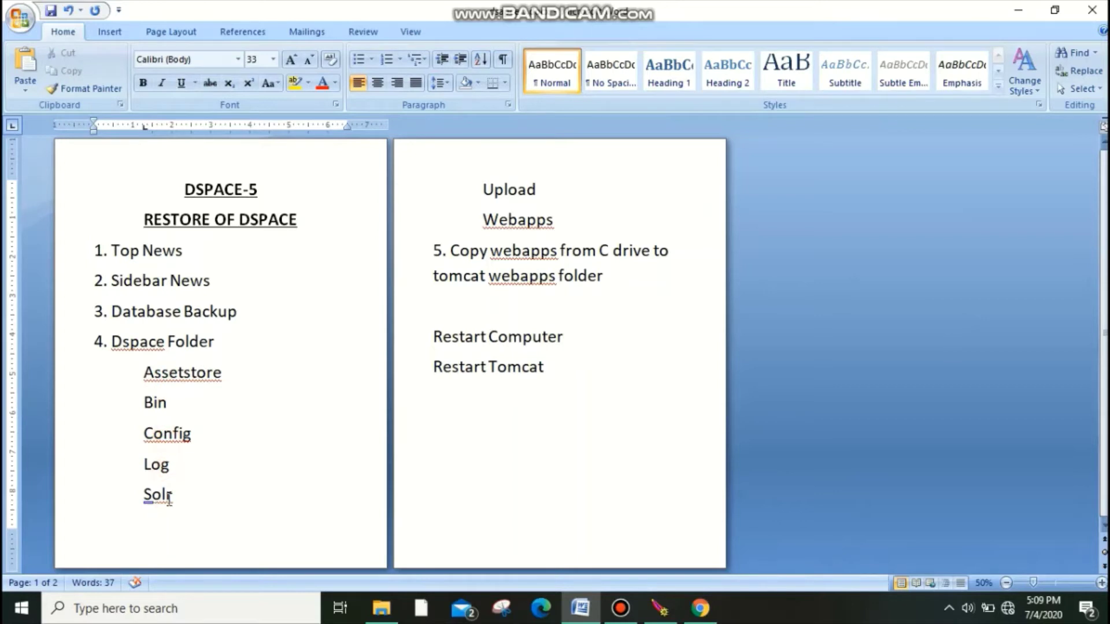
pyautogui.click(526, 223)
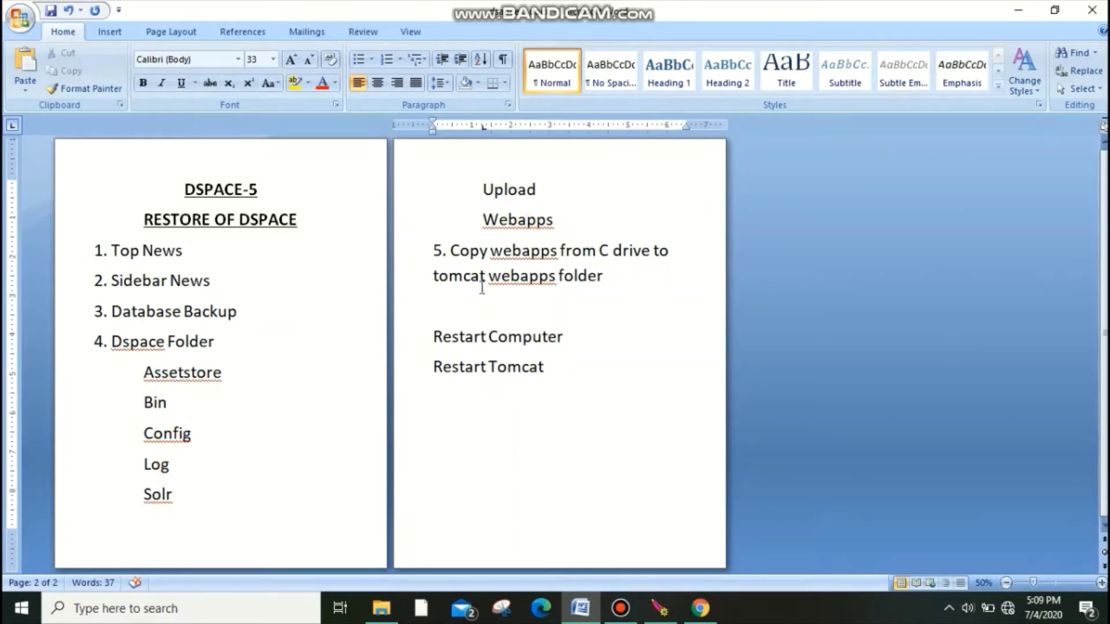
pyautogui.moveTo(578, 217); pyautogui.dragTo(126, 368)
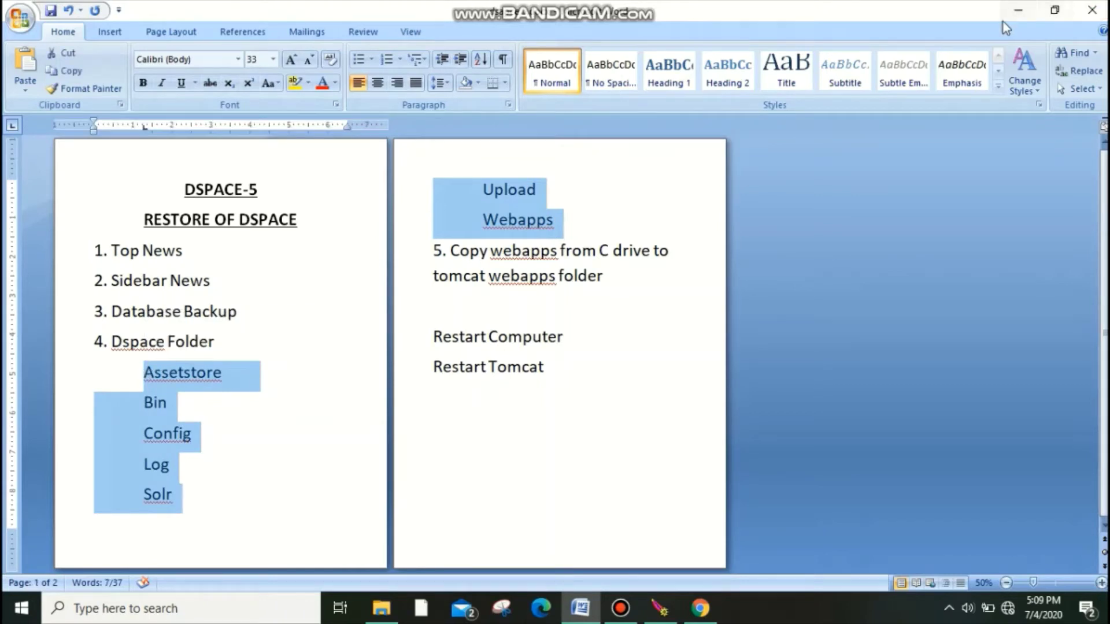
# In the backup's dspace folder, select assetstore, bin, config, log, solr, upload and webapps
pyautogui.click(381, 608)
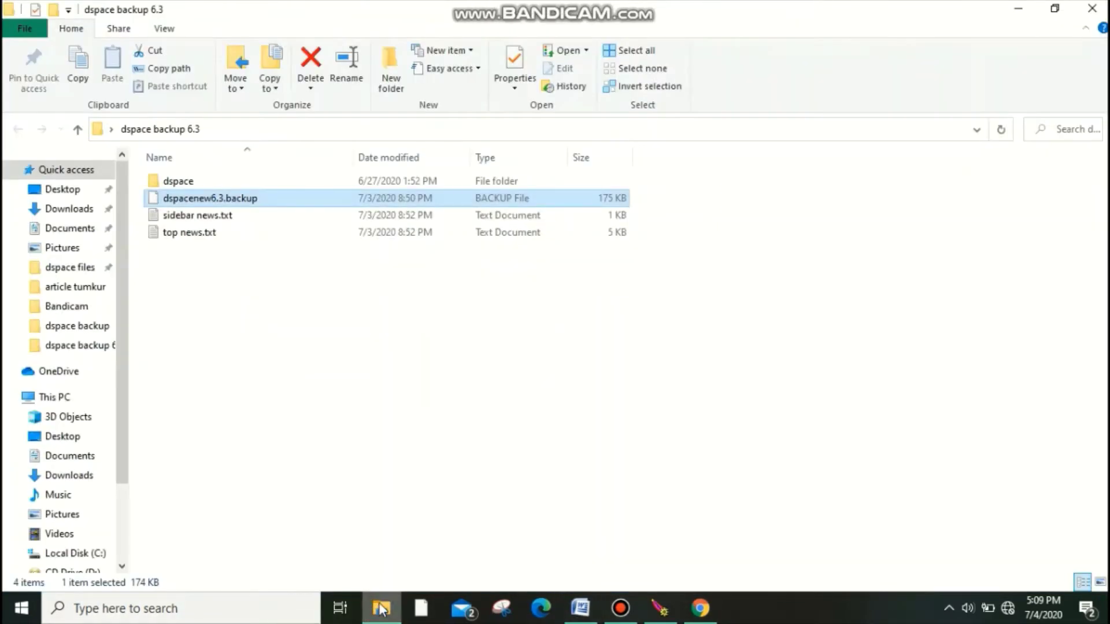
pyautogui.click(252, 387)
pyautogui.doubleClick(175, 183)
pyautogui.click(185, 182)
pyautogui.click(176, 199)
pyautogui.keyDown('ctrl'); pyautogui.click(176, 215); pyautogui.keyUp('ctrl')
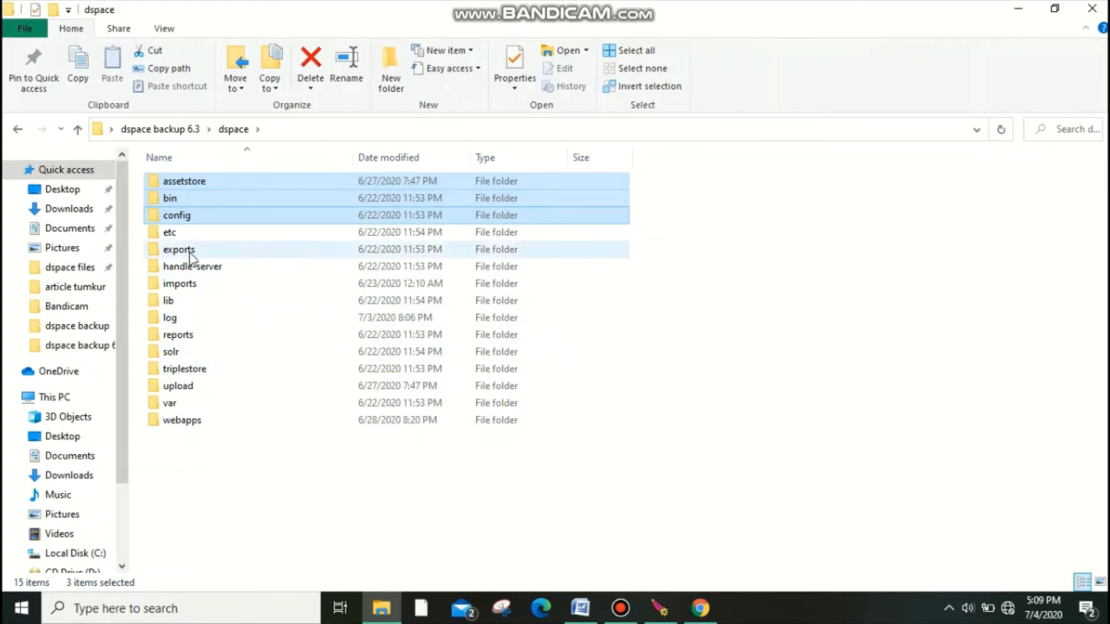
pyautogui.keyDown('ctrl'); pyautogui.click(173, 318); pyautogui.keyUp('ctrl')
pyautogui.keyDown('ctrl'); pyautogui.click(166, 352); pyautogui.keyUp('ctrl')
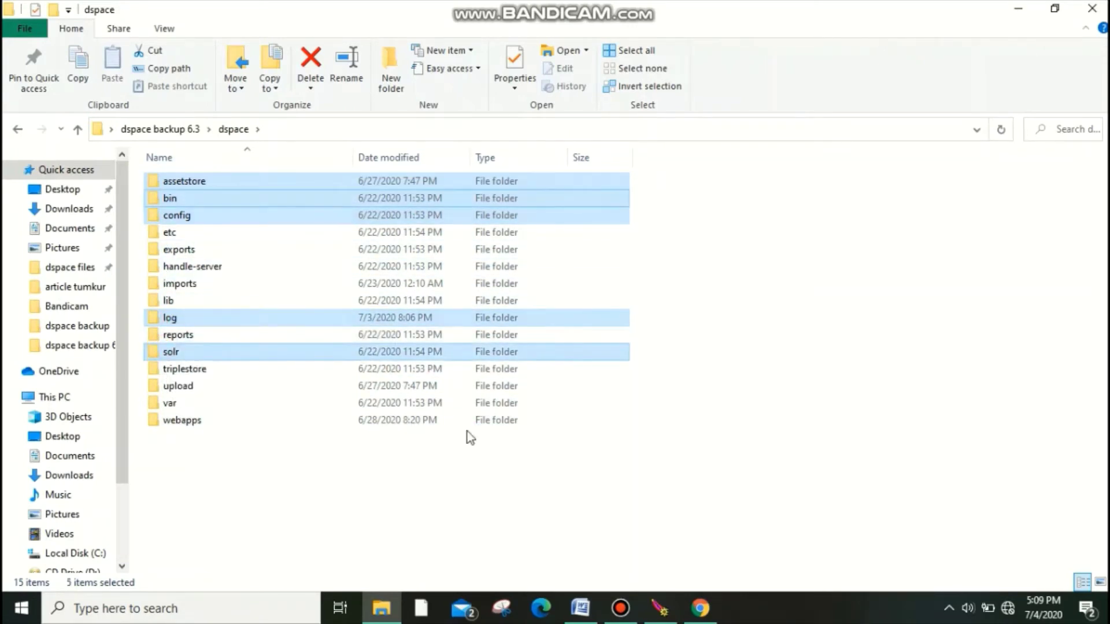
pyautogui.keyDown('ctrl'); pyautogui.click(182, 388); pyautogui.keyUp('ctrl')
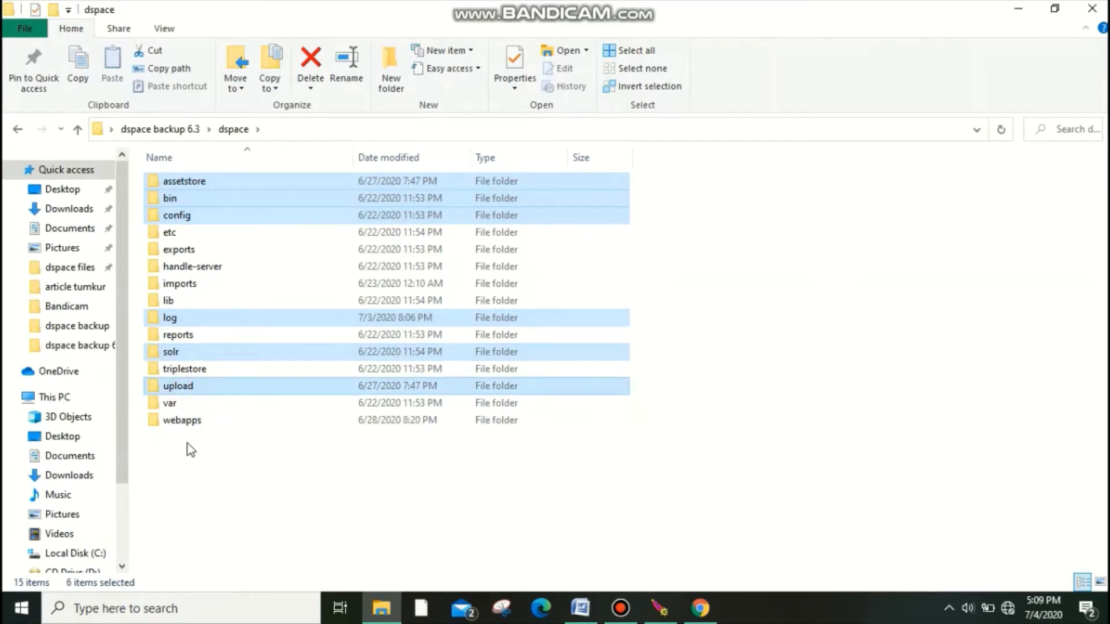
pyautogui.keyDown('ctrl'); pyautogui.click(174, 422); pyautogui.keyUp('ctrl')
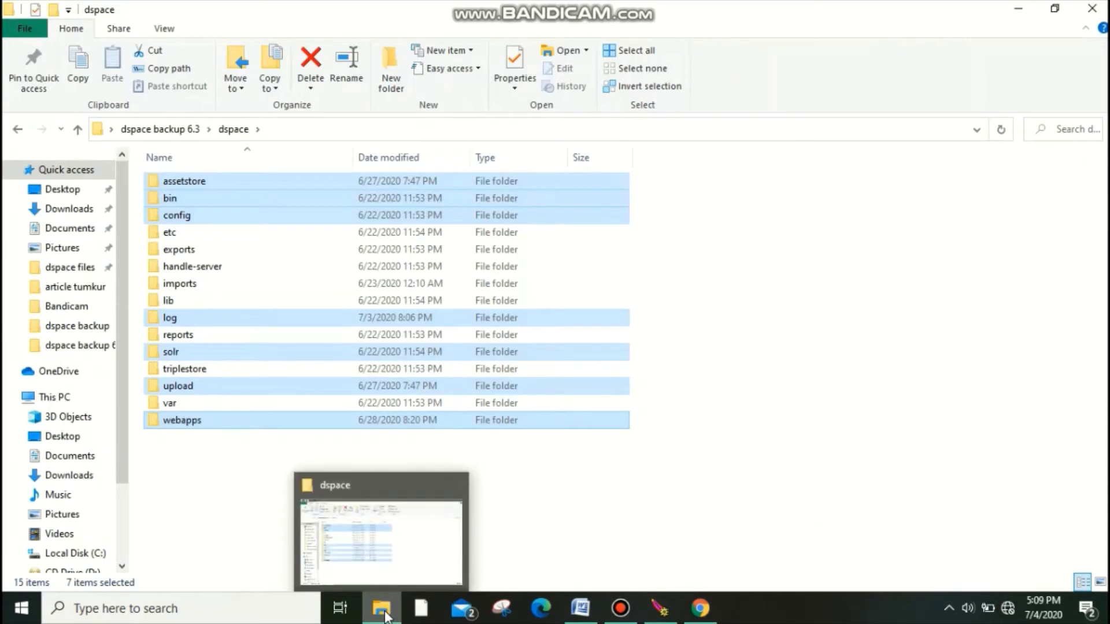
# Copy the seven selected folders and browse to Local Disk (C:)
pyautogui.click(579, 612)
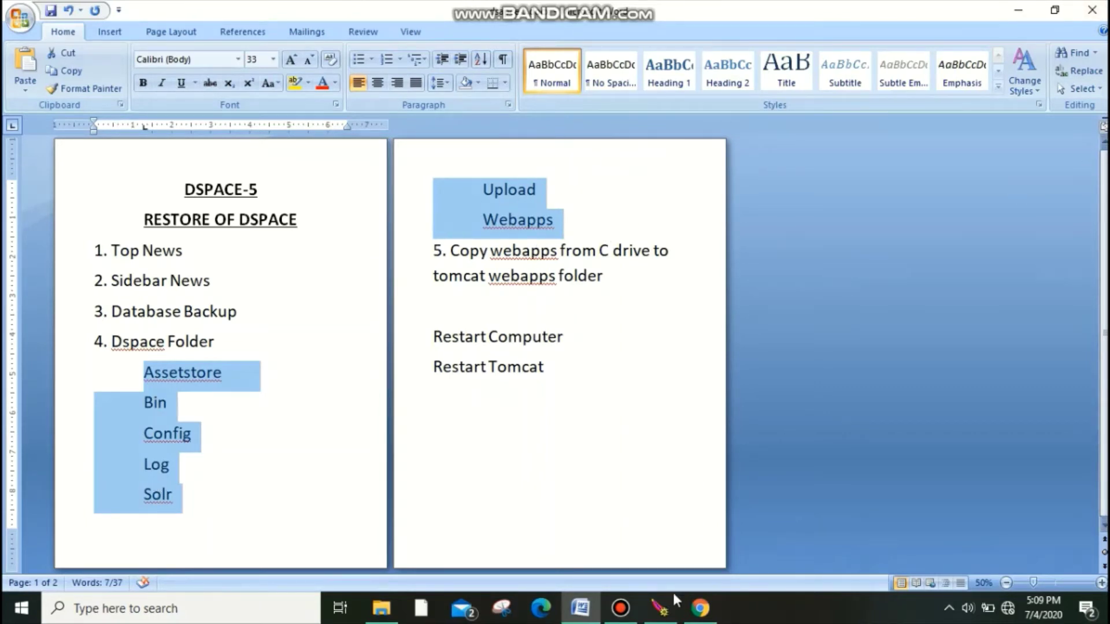
pyautogui.click(378, 610)
pyautogui.rightClick(237, 198)
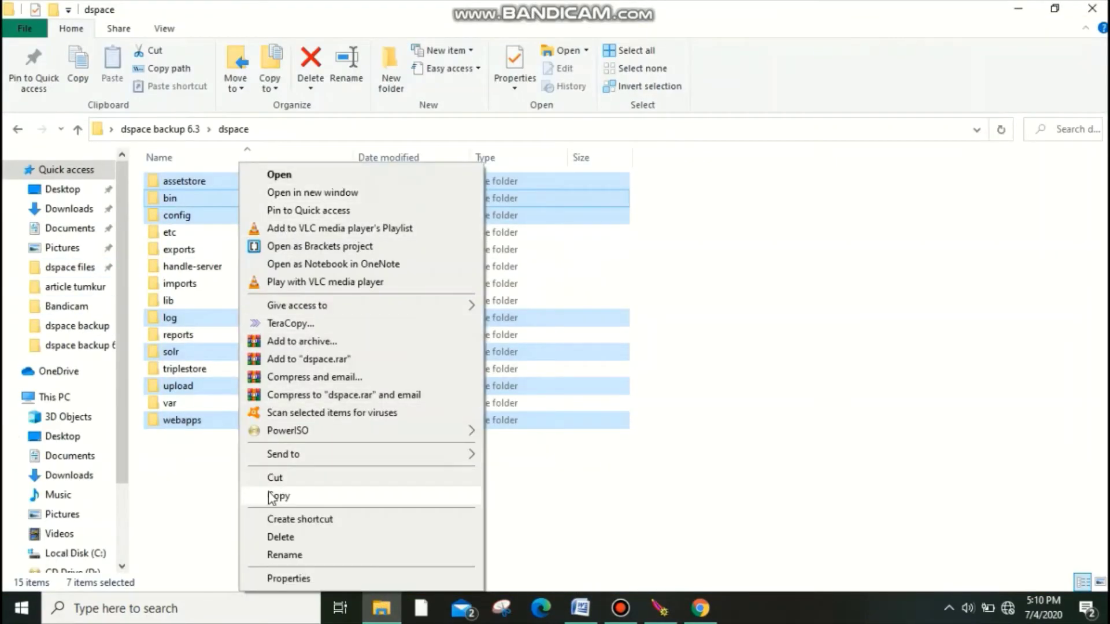
pyautogui.click(272, 496)
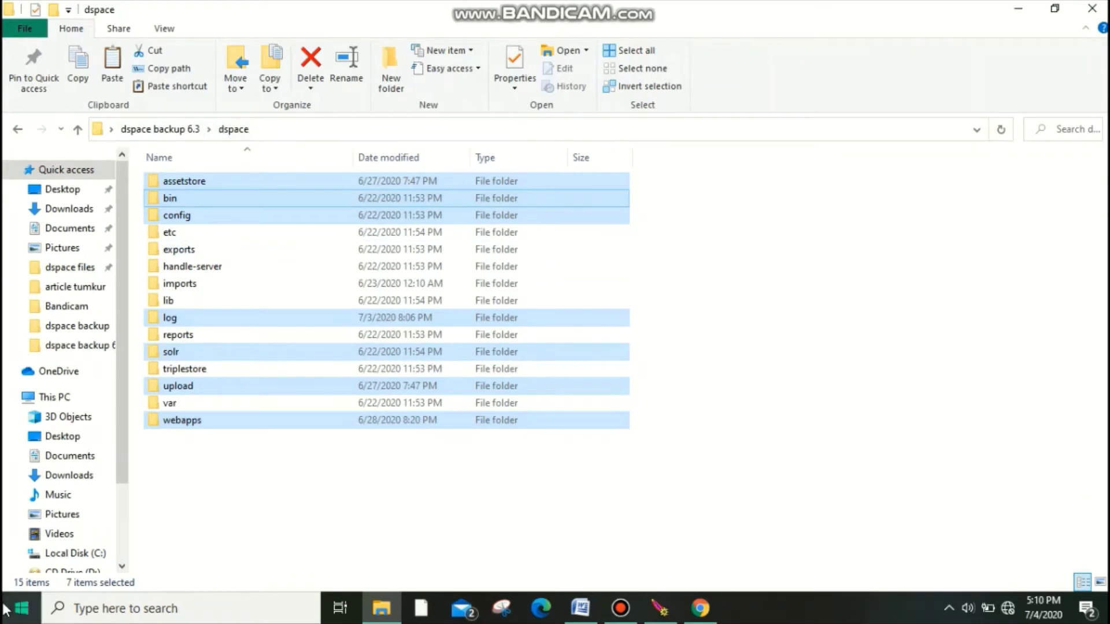
pyautogui.click(66, 554)
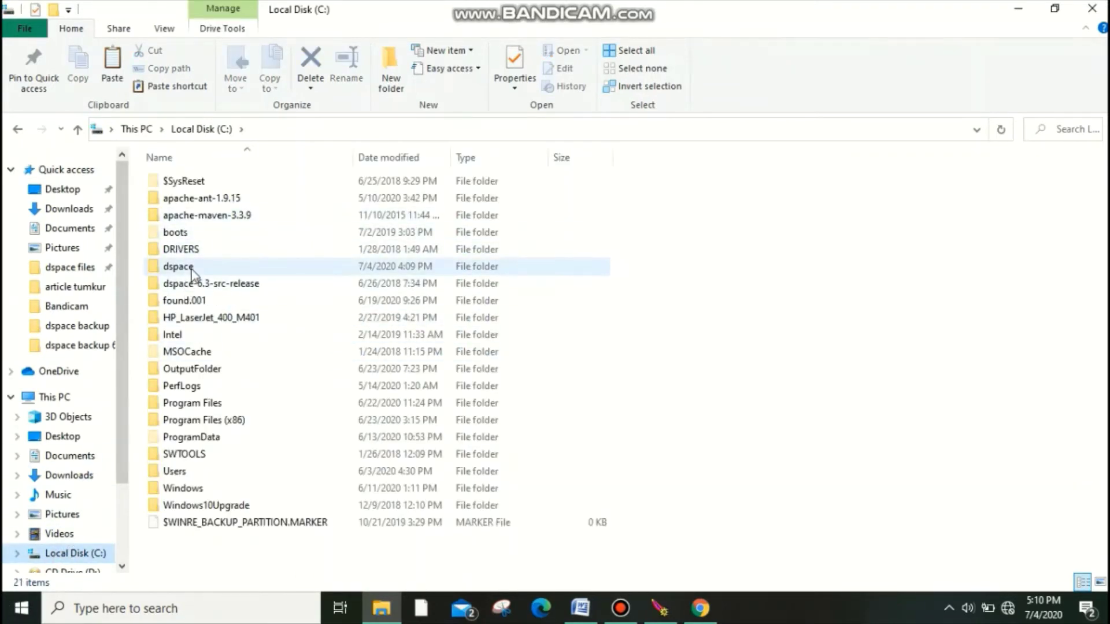
# Open C:\dspace, review checklist step 5 on copying webapps, then return to C:\dspace
pyautogui.doubleClick(191, 267)
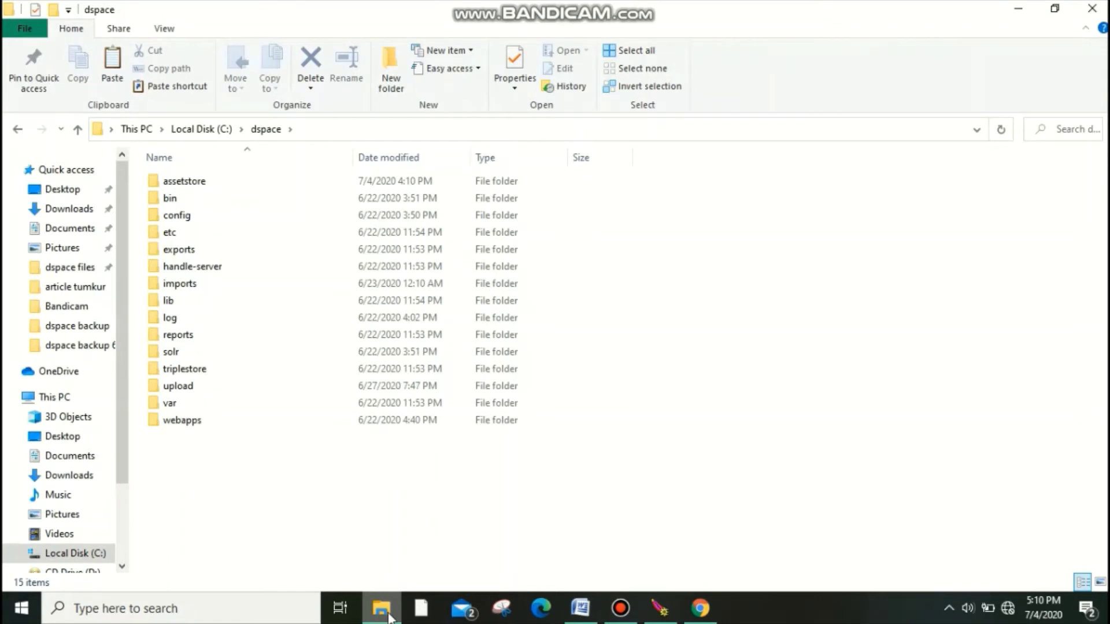
pyautogui.click(580, 608)
pyautogui.click(546, 216)
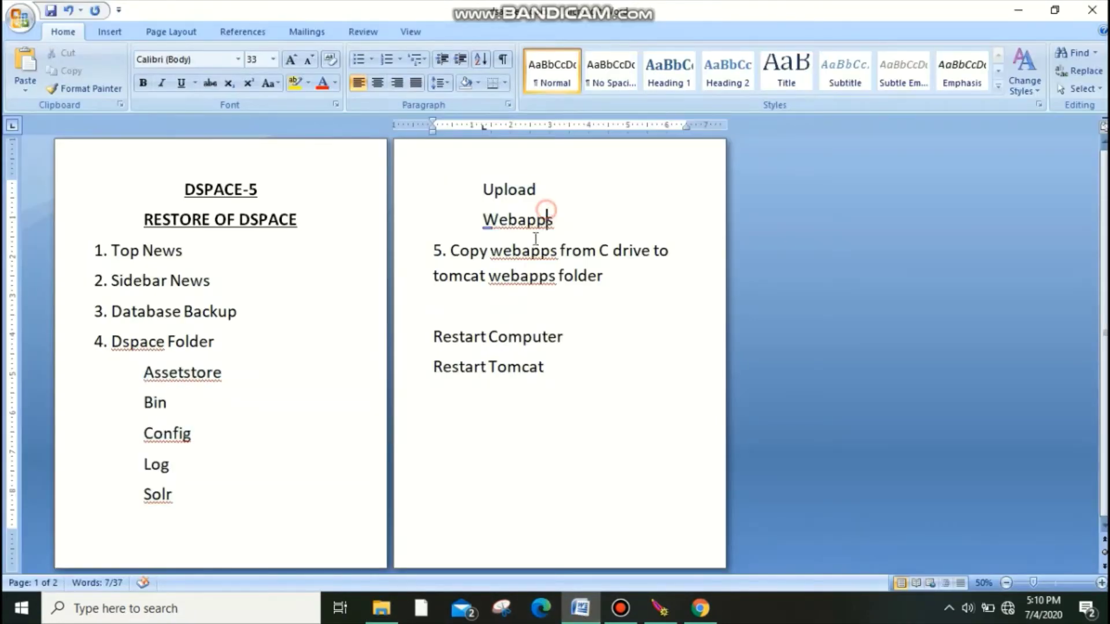
pyautogui.moveTo(473, 260); pyautogui.dragTo(611, 254)
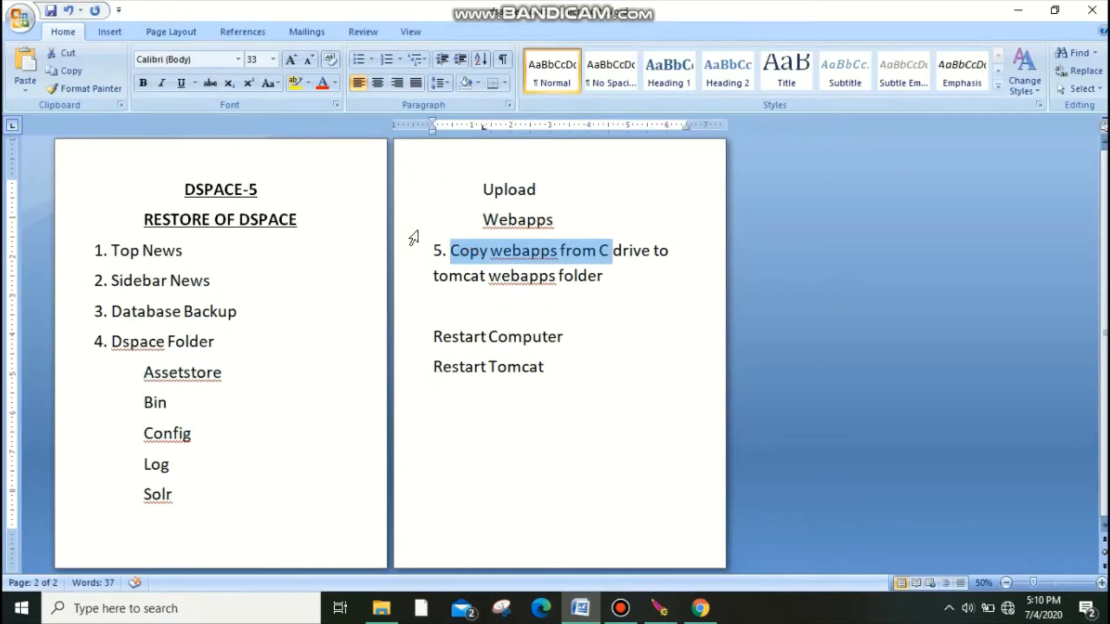
pyautogui.click(614, 292)
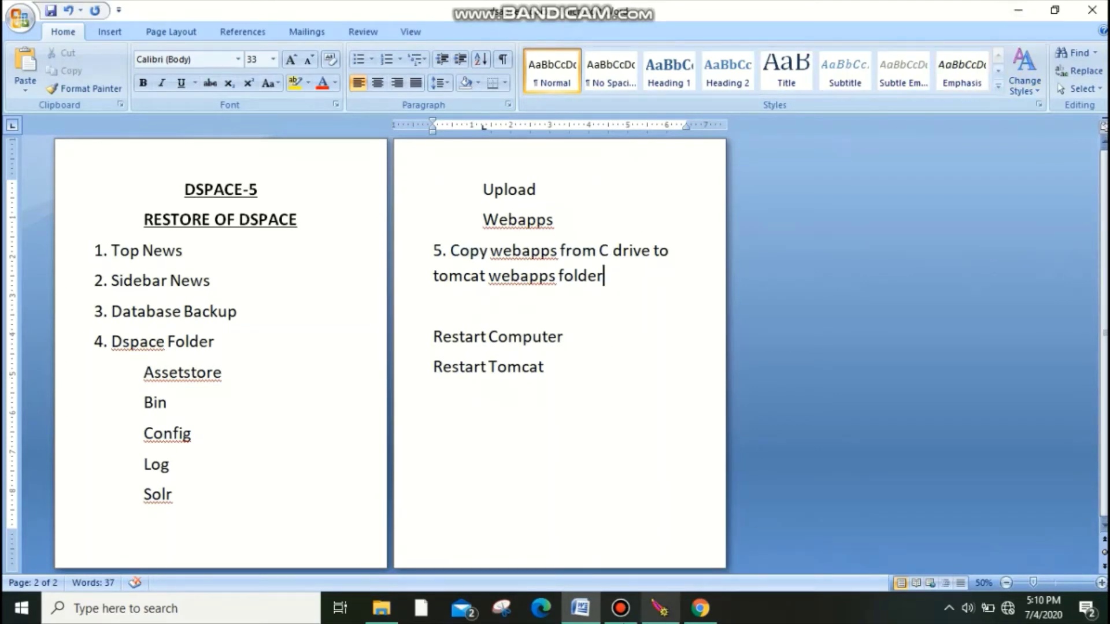
pyautogui.click(381, 608)
pyautogui.click(856, 389)
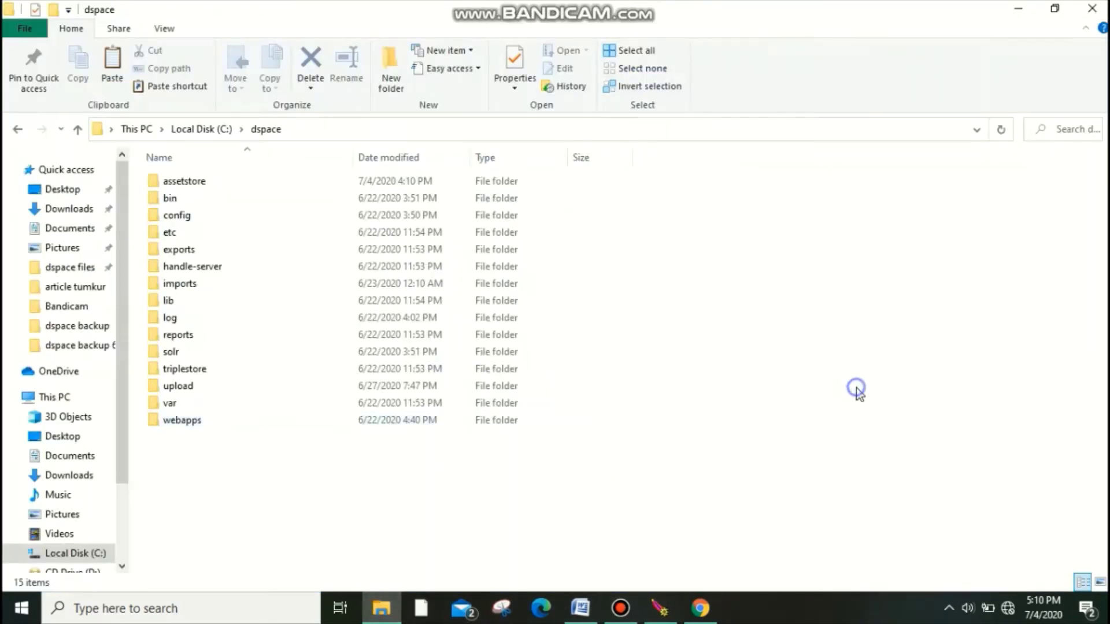
# Paste the backup dspace folders into C:\dspace with TeraCopy, overwriting all existing files
pyautogui.rightClick(856, 388)
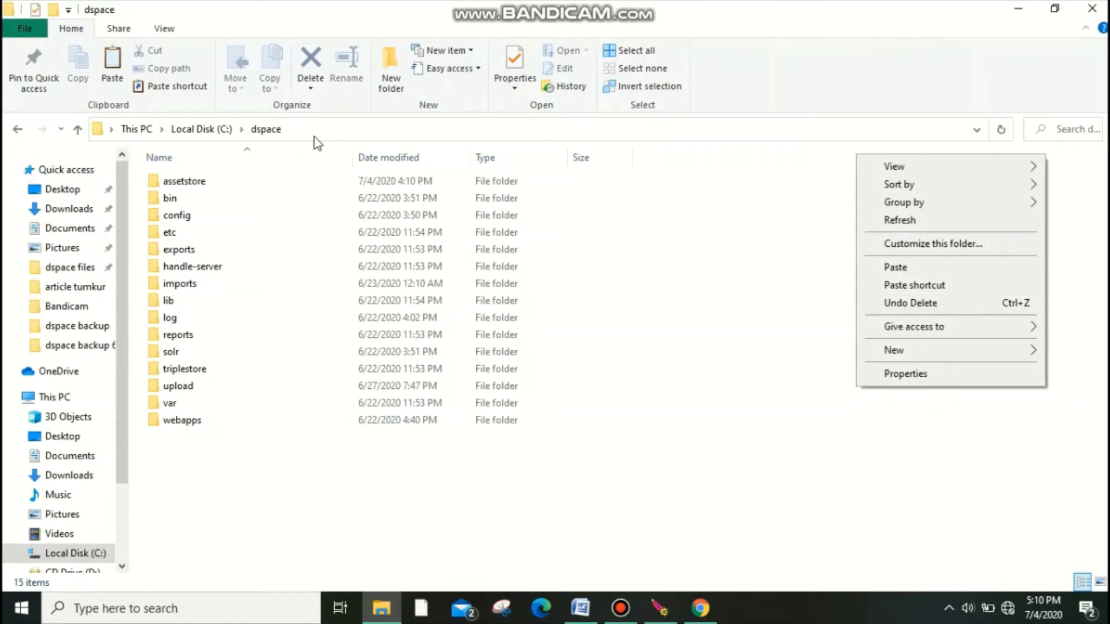
pyautogui.click(903, 270)
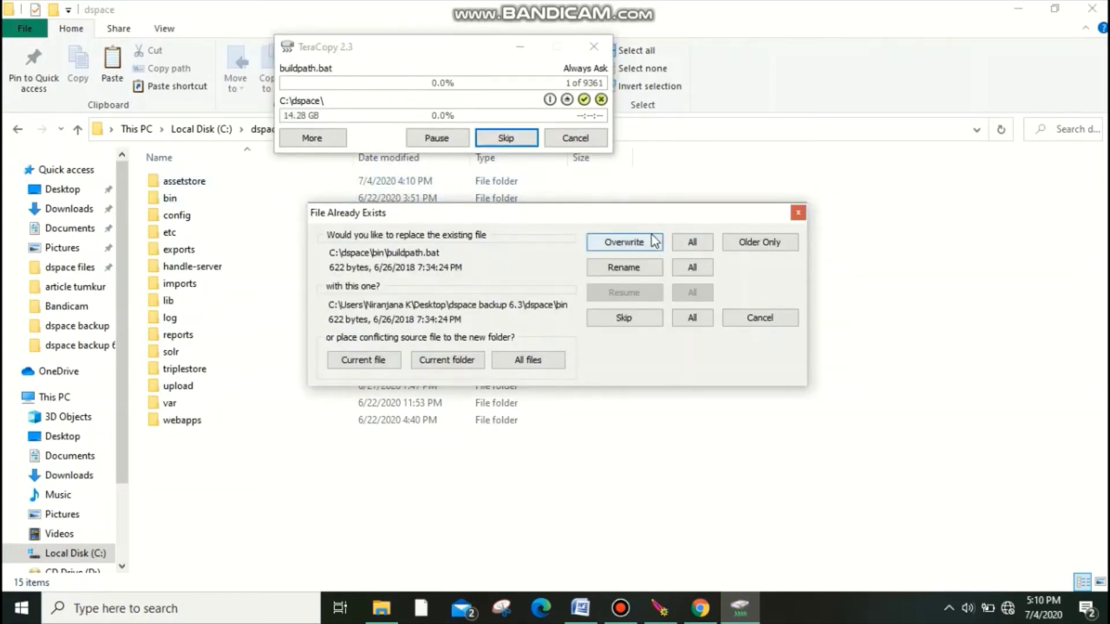
pyautogui.click(691, 243)
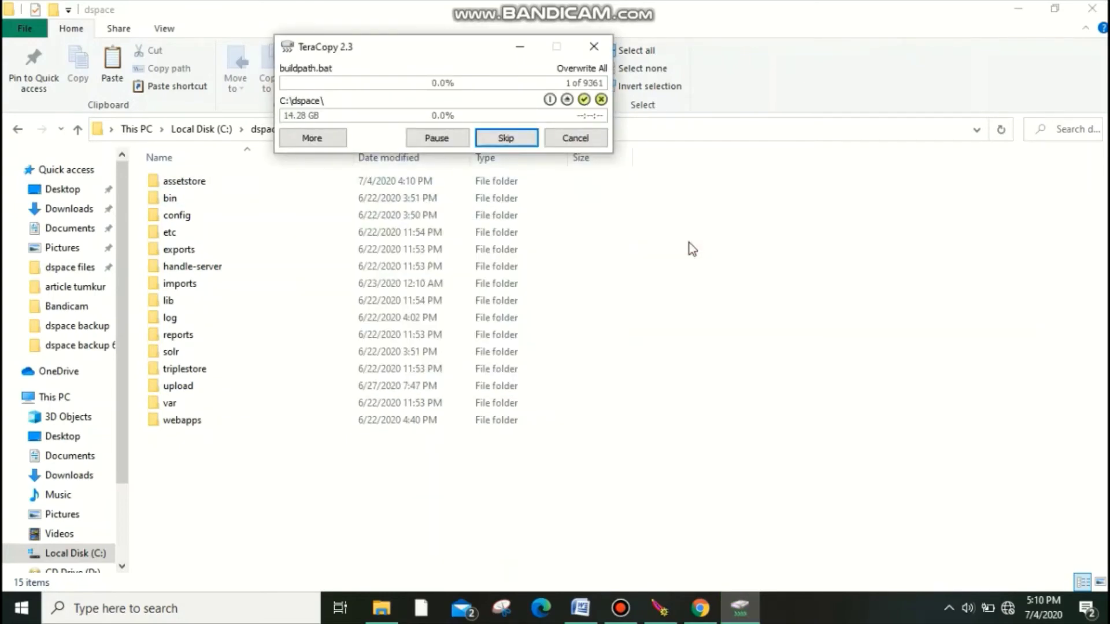
pyautogui.moveTo(391, 46); pyautogui.dragTo(436, 199)
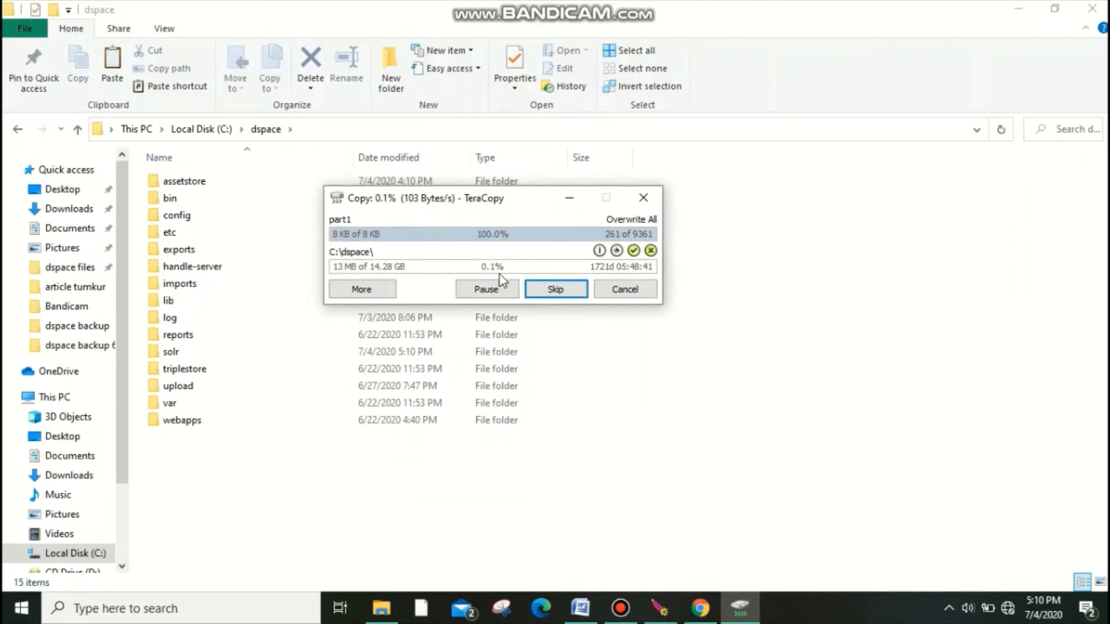
pyautogui.moveTo(624, 6)
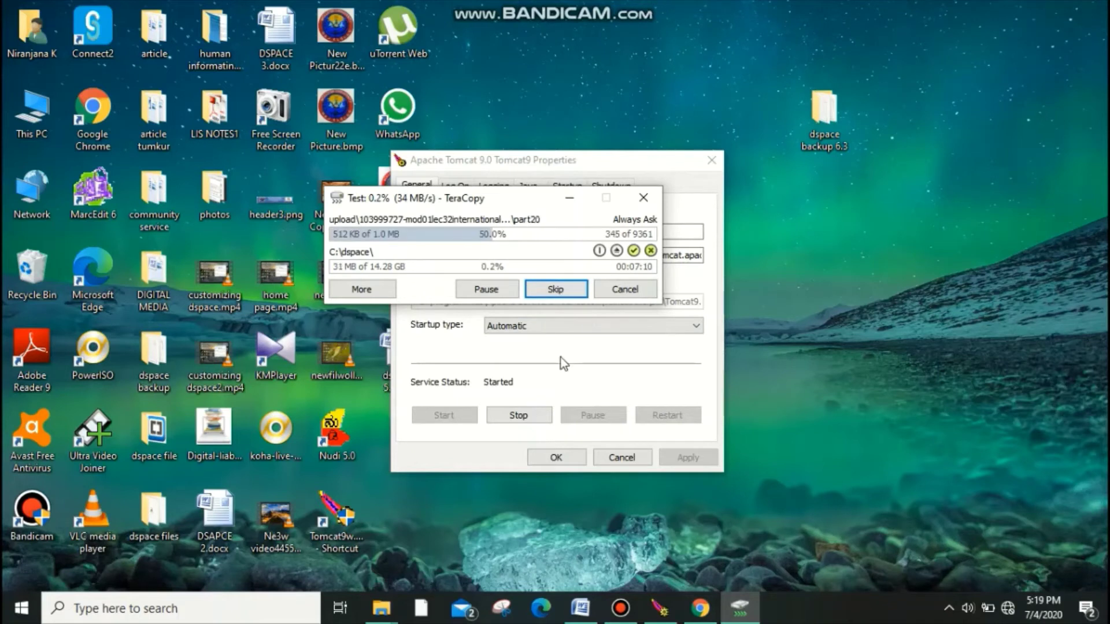
# Permanently delete the 9356 backup source files from disk with TeraCopy's fast delete
pyautogui.moveTo(662, 11)
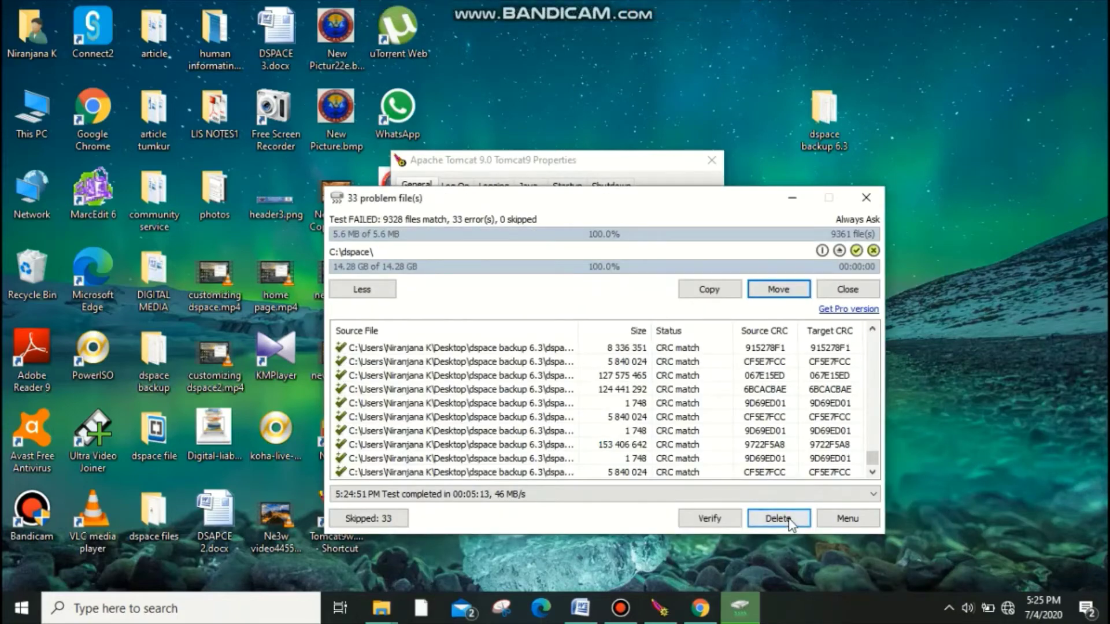
pyautogui.click(789, 520)
pyautogui.click(860, 547)
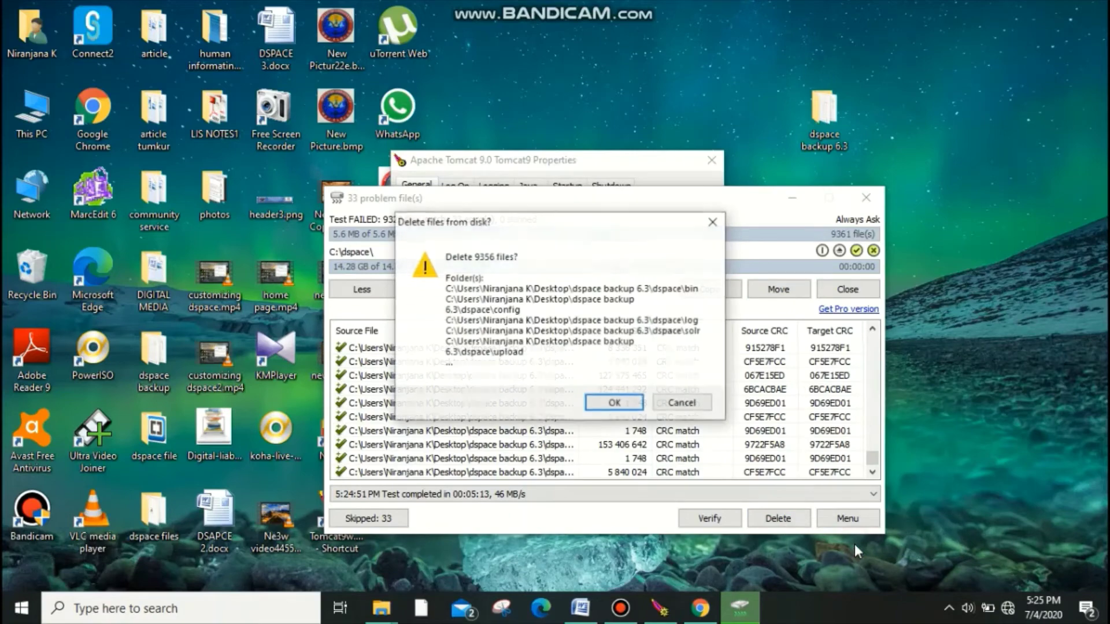
pyautogui.click(615, 404)
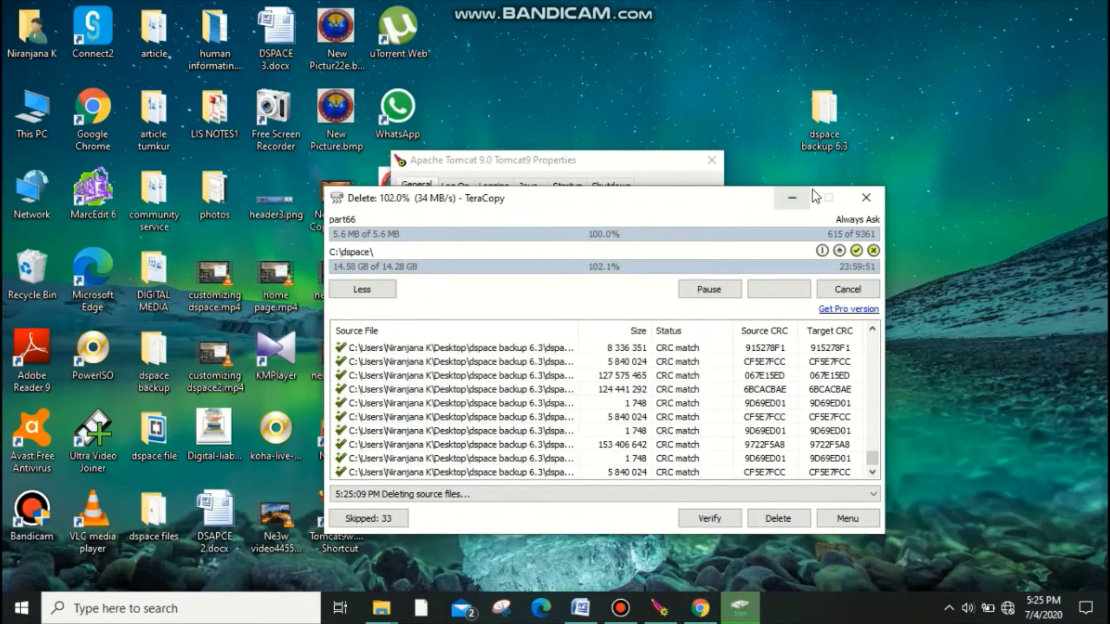
pyautogui.moveTo(592, 208); pyautogui.dragTo(605, 171)
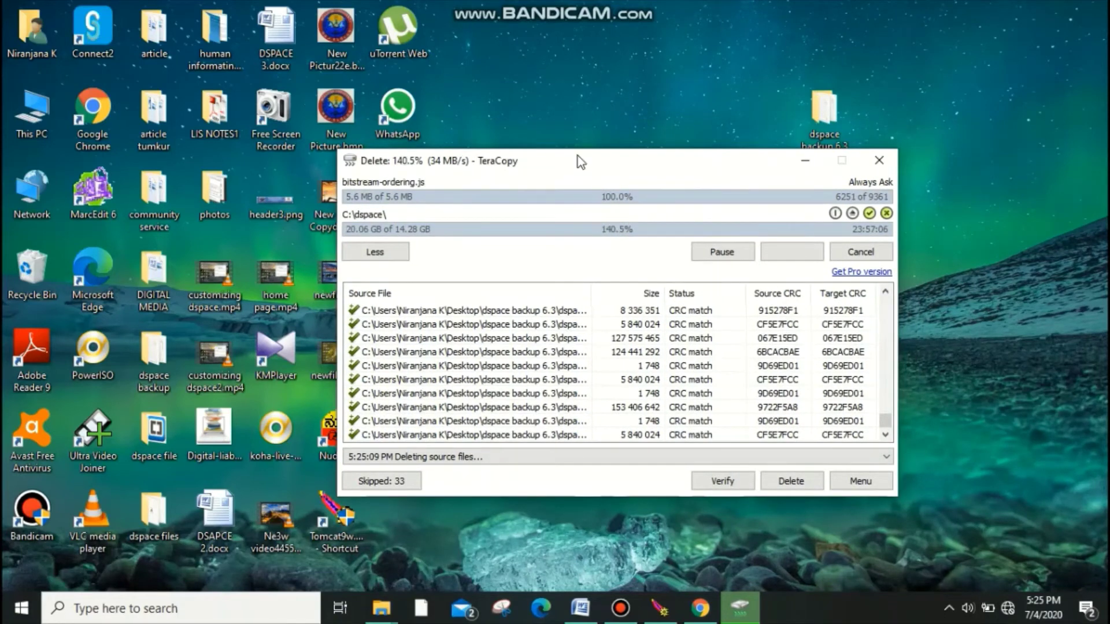
pyautogui.moveTo(585, 158); pyautogui.dragTo(755, 165)
# Permanently delete the 33 remaining source files, then close the finished TeraCopy window
pyautogui.click(745, 619)
pyautogui.click(749, 620)
pyautogui.click(960, 490)
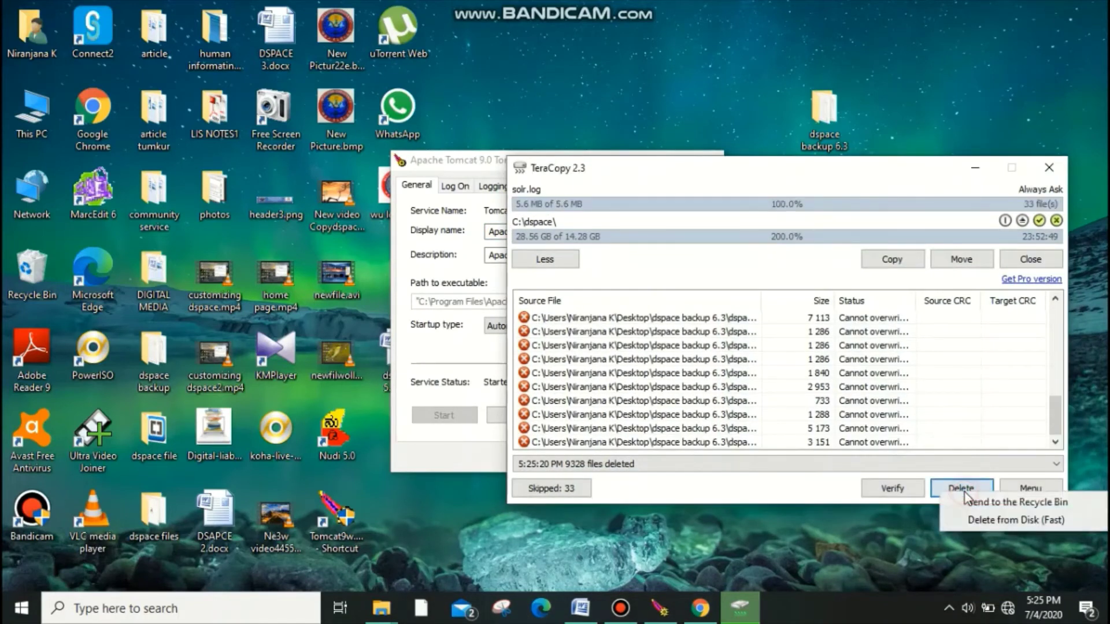
pyautogui.click(990, 518)
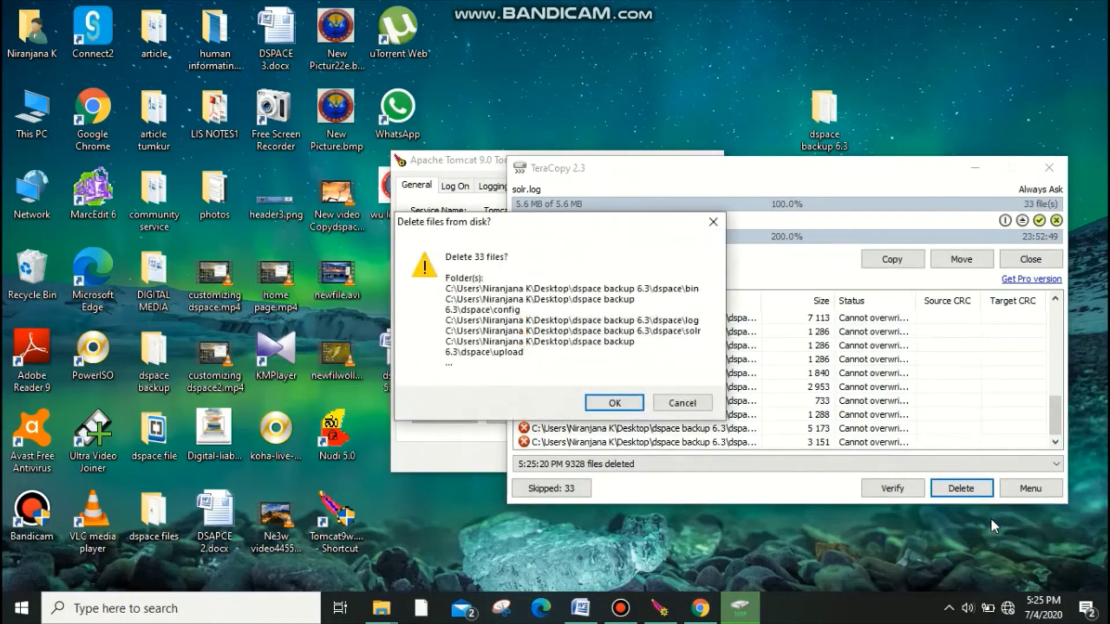
pyautogui.click(605, 404)
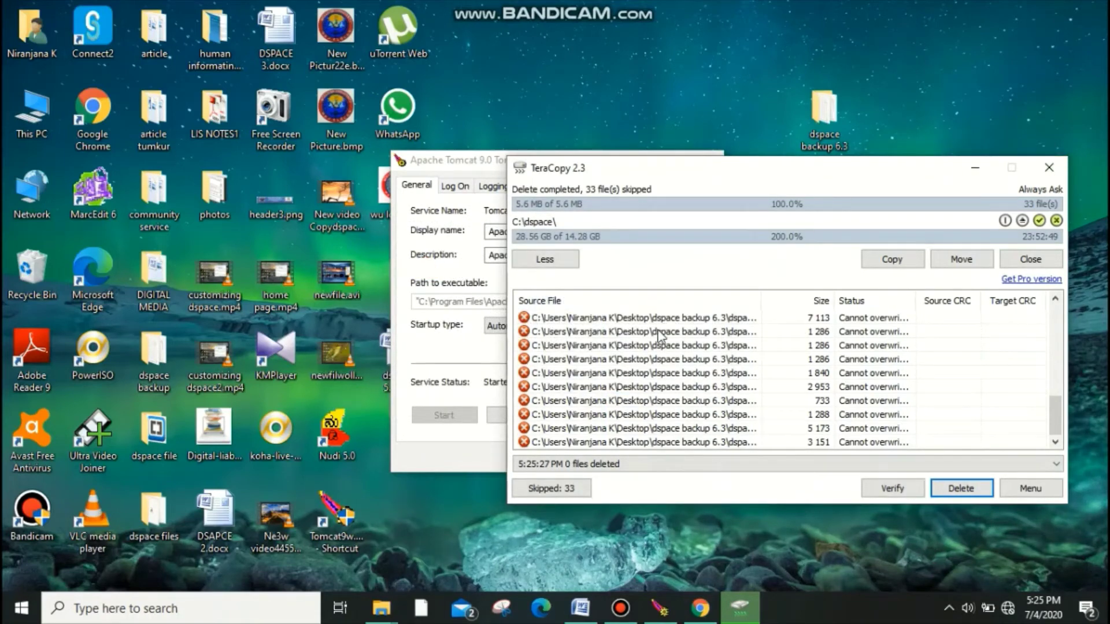
pyautogui.moveTo(1055, 415); pyautogui.dragTo(1092, 242)
pyautogui.click(1048, 167)
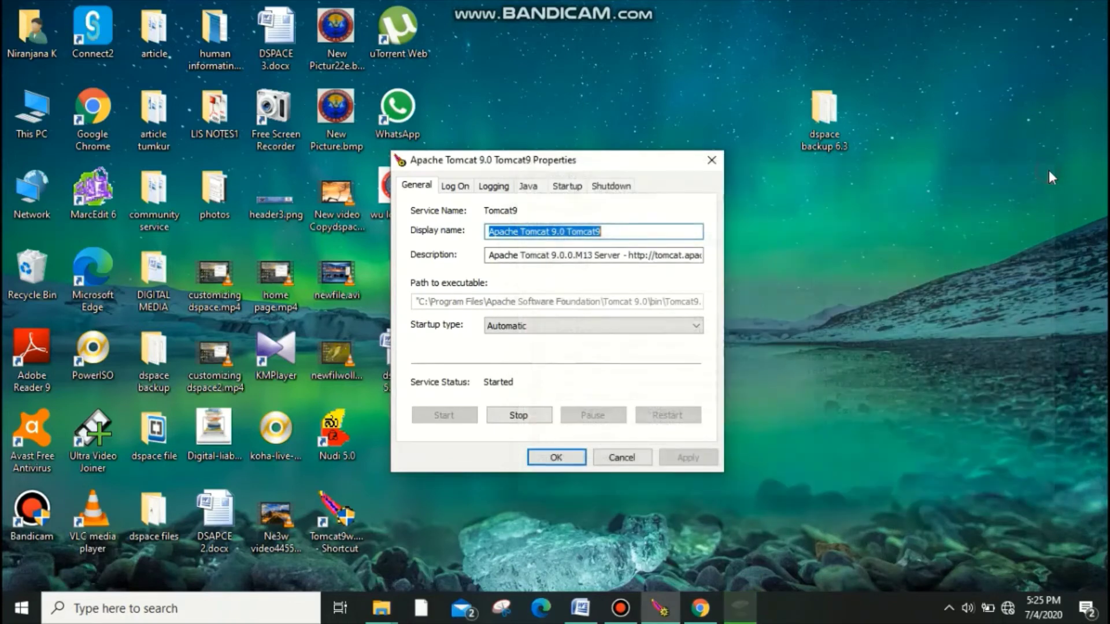
# Refresh the desktop and open C:\dspace in a maximized File Explorer window
pyautogui.rightClick(1105, 164)
pyautogui.click(965, 214)
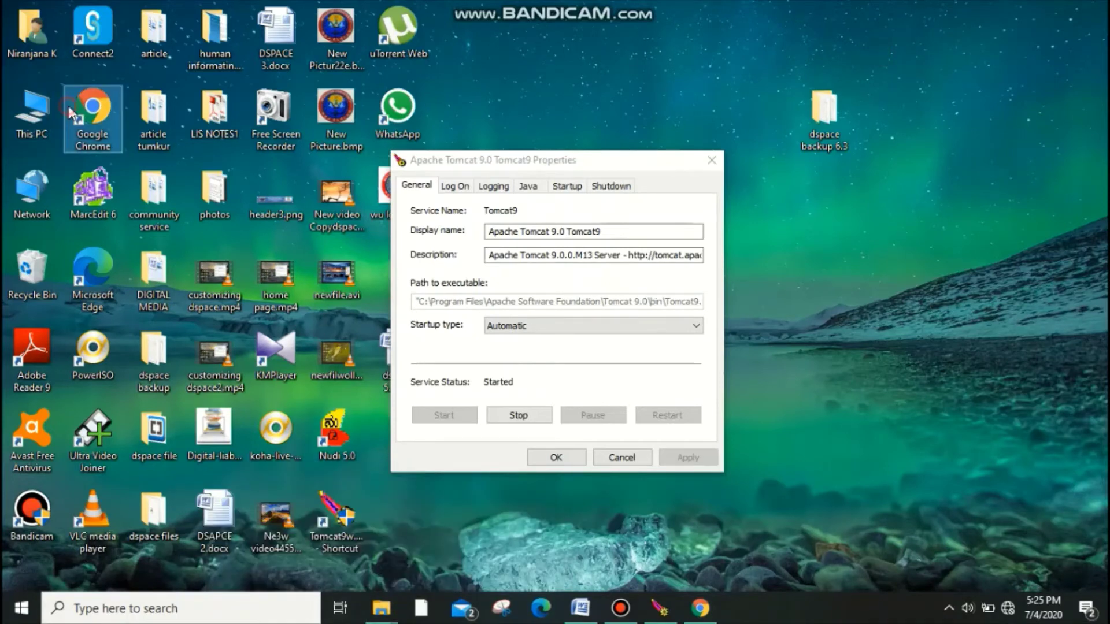
pyautogui.doubleClick(37, 120)
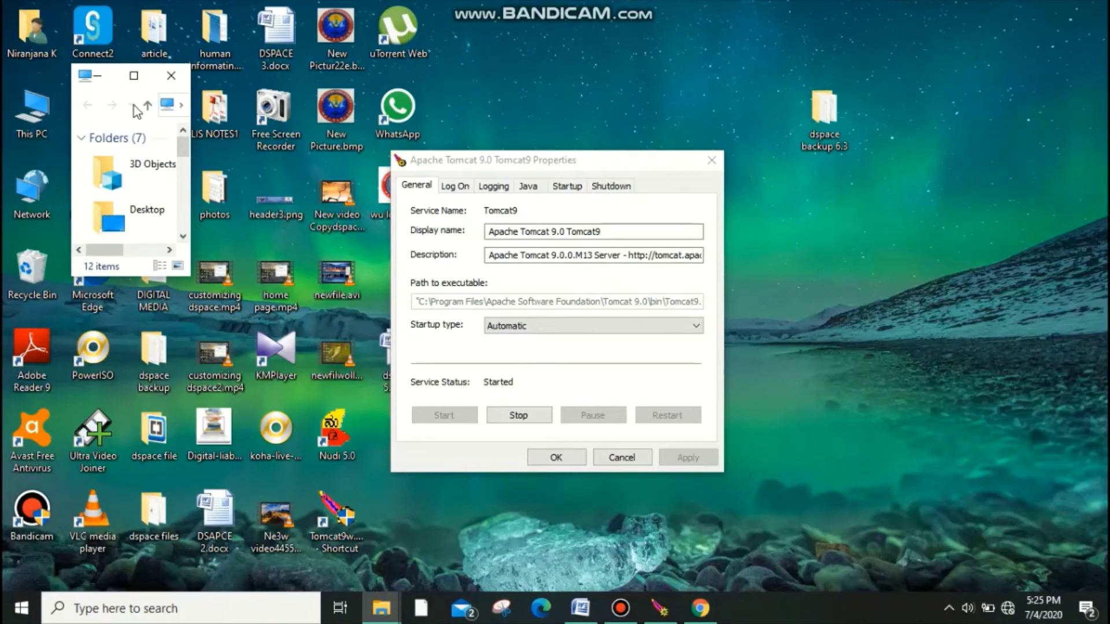
pyautogui.click(134, 76)
pyautogui.click(244, 312)
pyautogui.doubleClick(244, 310)
pyautogui.click(188, 267)
pyautogui.doubleClick(188, 268)
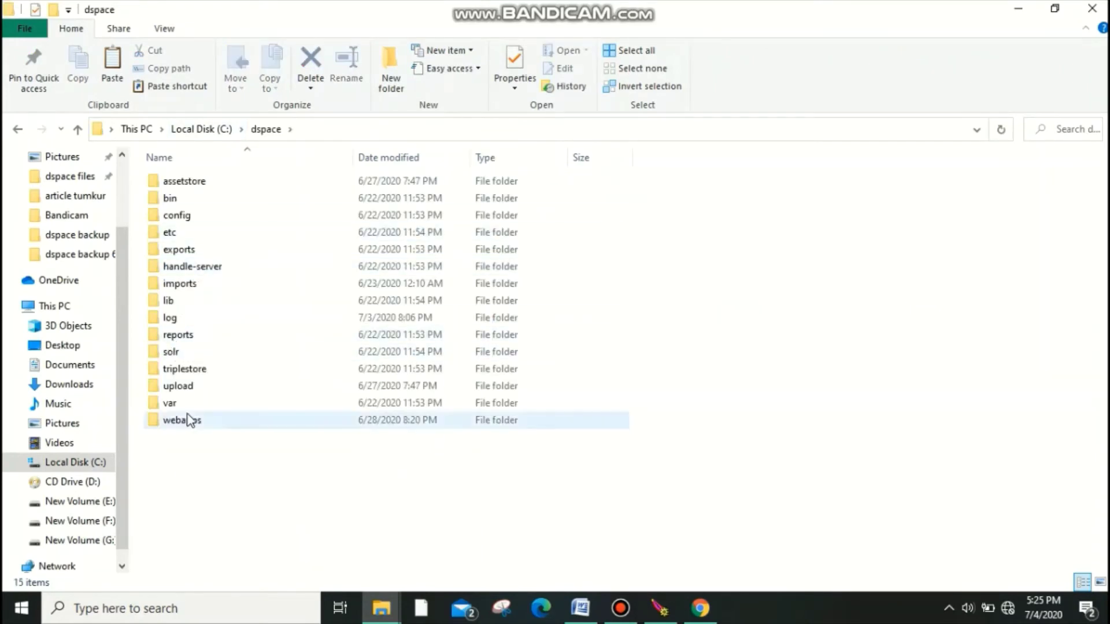
# Check the restored webapps, assetstore and upload folders (9, 52 and 68 items)
pyautogui.doubleClick(188, 422)
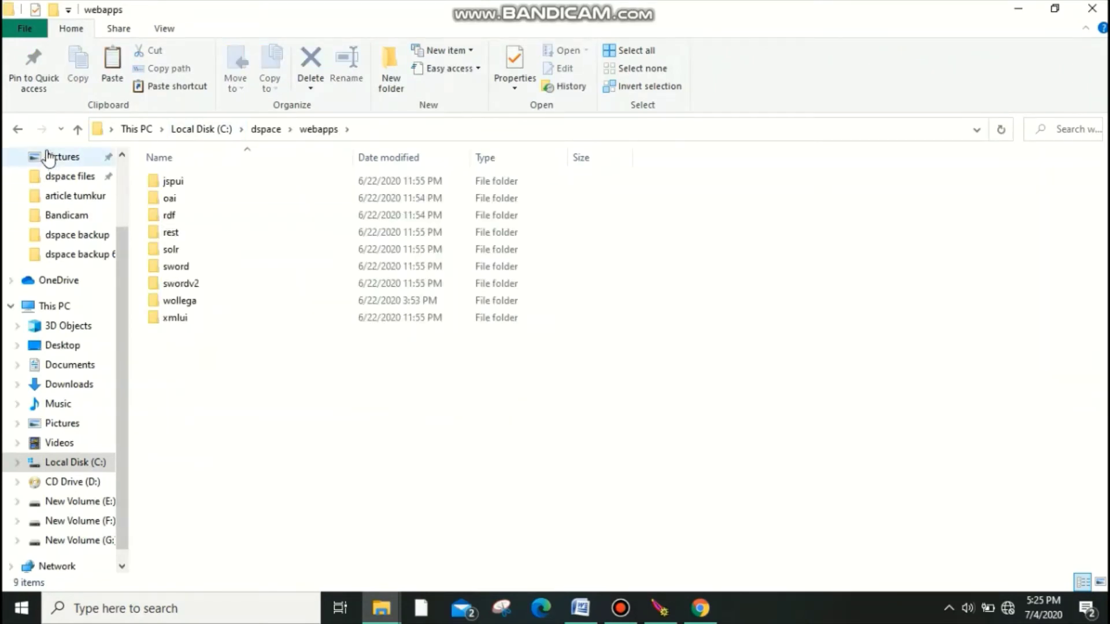
pyautogui.click(16, 130)
pyautogui.doubleClick(174, 180)
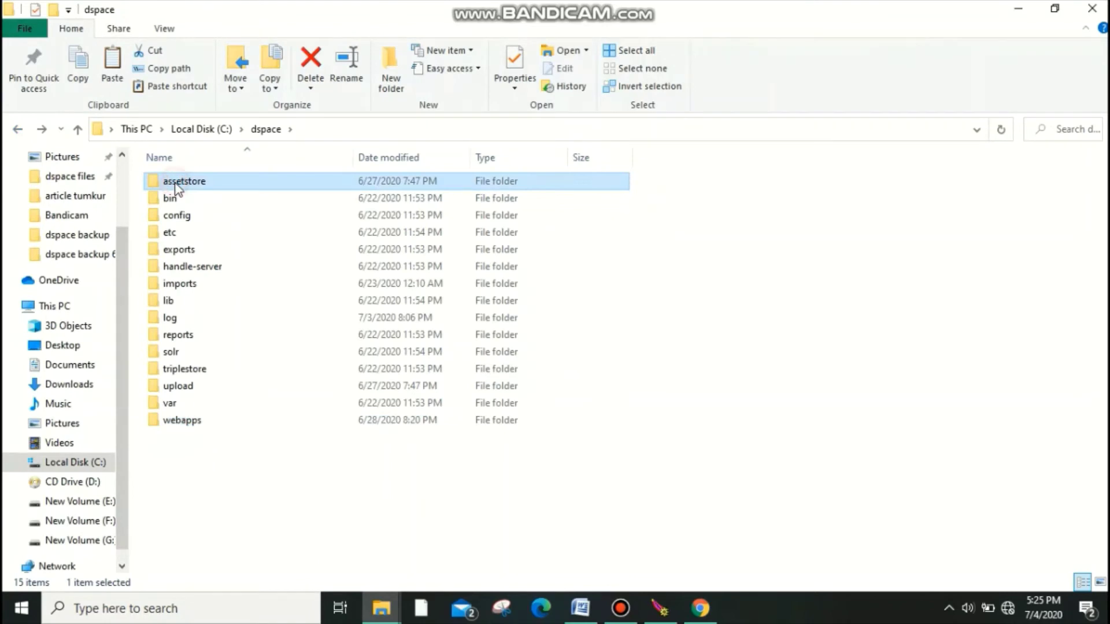
pyautogui.scroll(-10, 198, 390)
pyautogui.scroll(5, 199, 391)
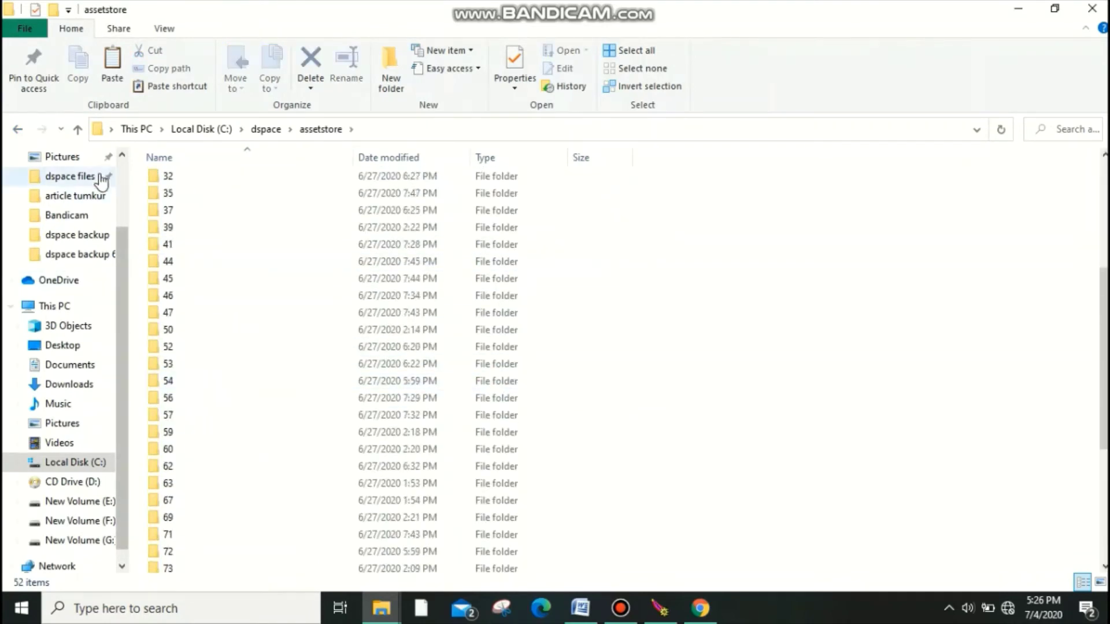
pyautogui.click(17, 130)
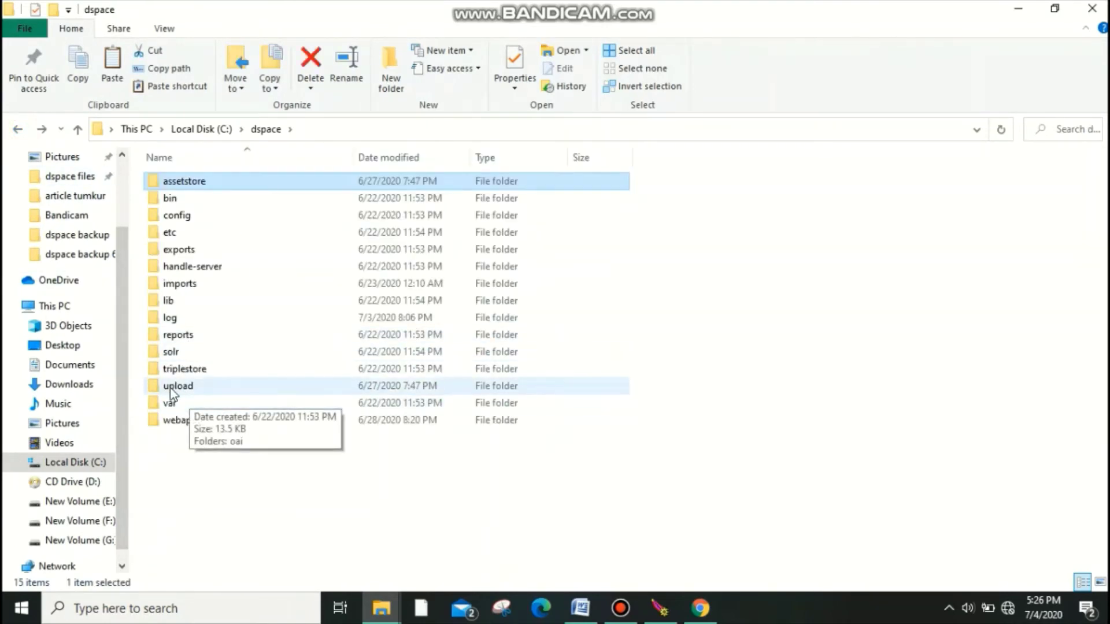
pyautogui.click(171, 389)
pyautogui.doubleClick(170, 386)
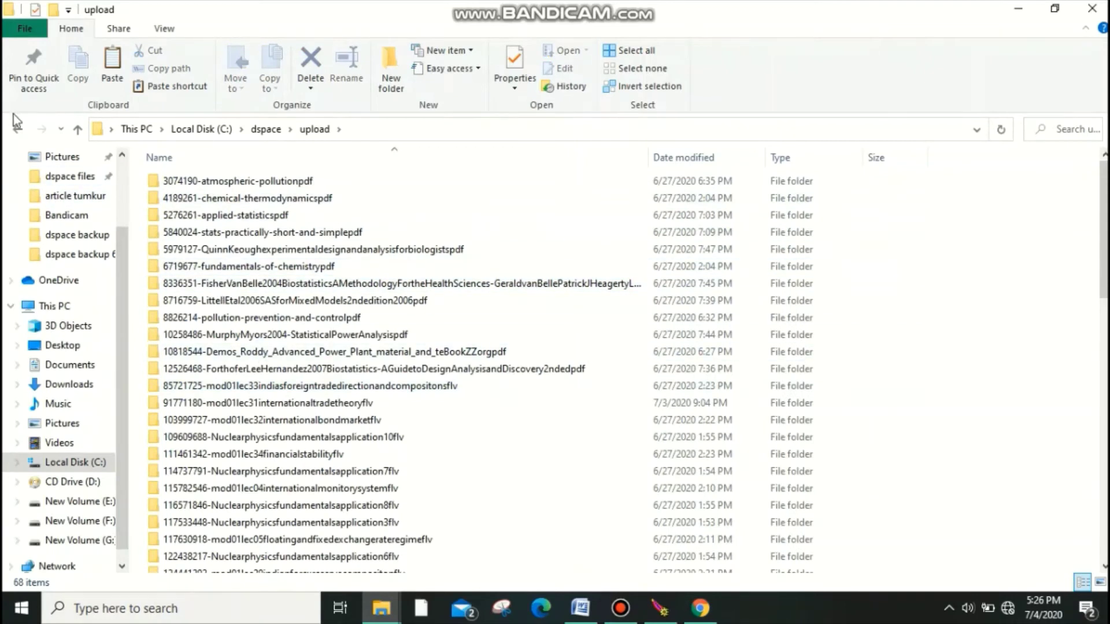
pyautogui.click(18, 130)
pyautogui.doubleClick(169, 418)
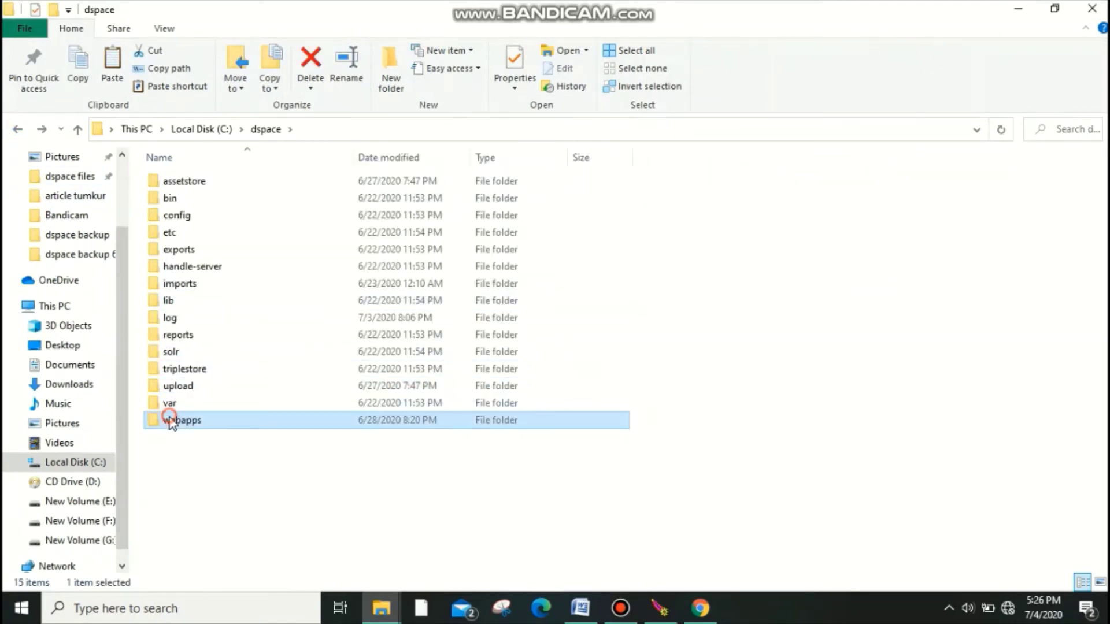
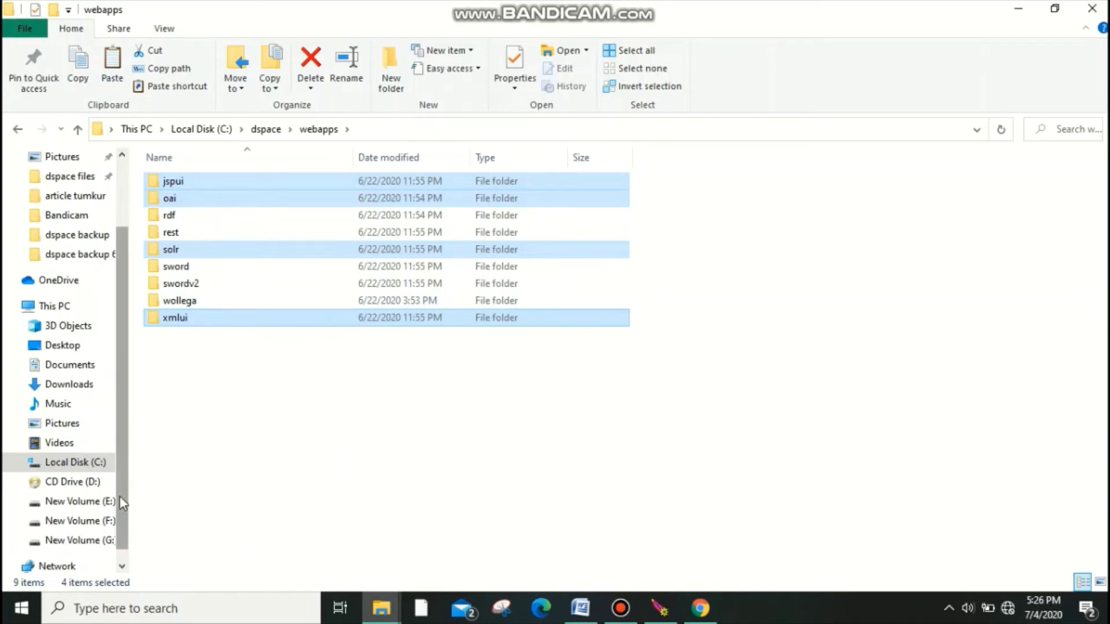
# Return to the Word notes at step 6 on copying jspui, xmlui, solr and oai
pyautogui.scroll(-1, 123, 503)
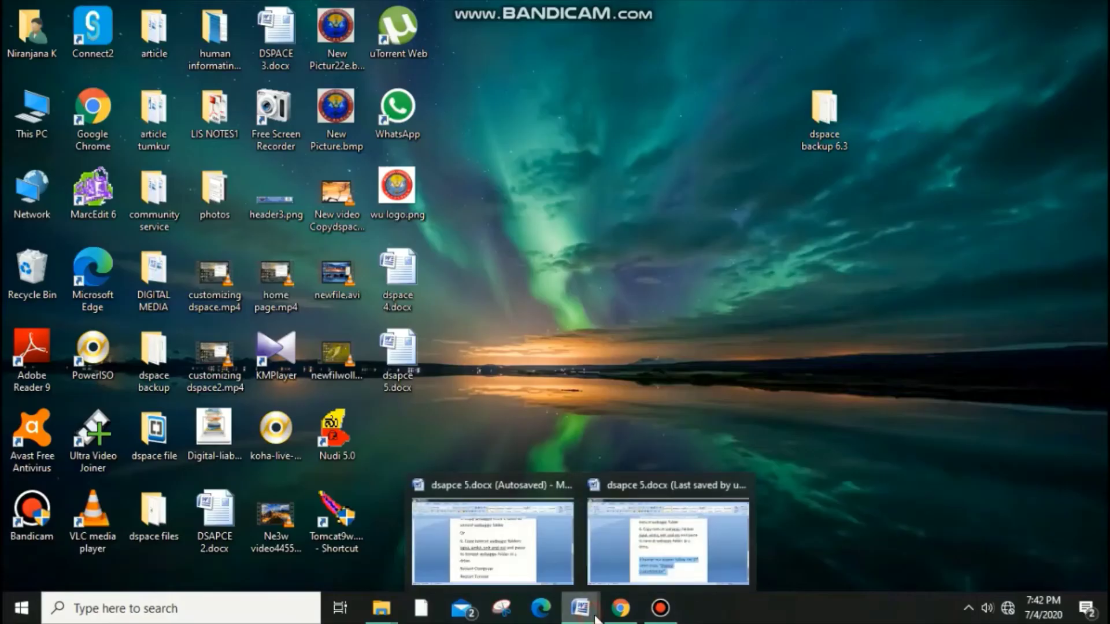
pyautogui.click(632, 537)
# Read step 5 on copying webapps and step 6 listing the four folders, then minimize Word
pyautogui.scroll(-2, 635, 492)
pyautogui.scroll(2, 601, 439)
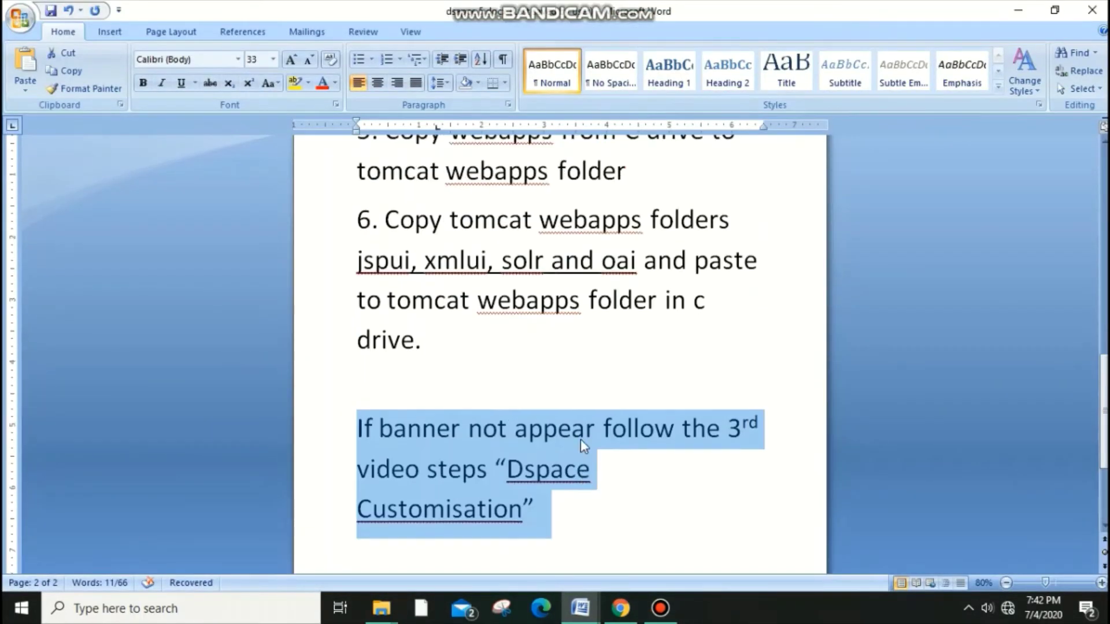
pyautogui.scroll(4, 581, 439)
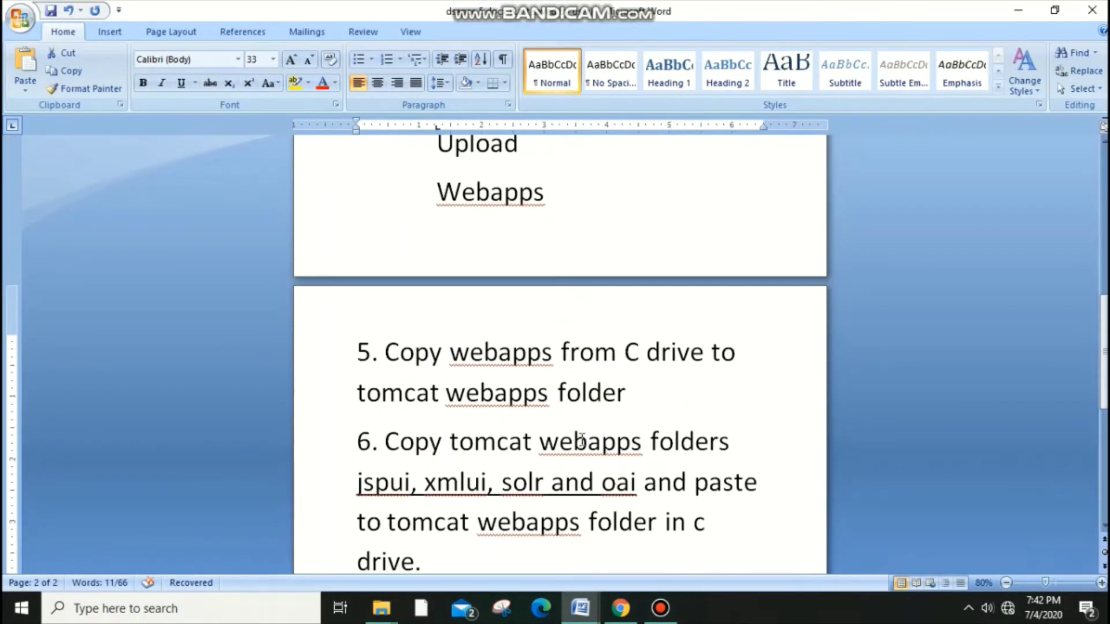
pyautogui.moveTo(686, 405); pyautogui.dragTo(354, 357)
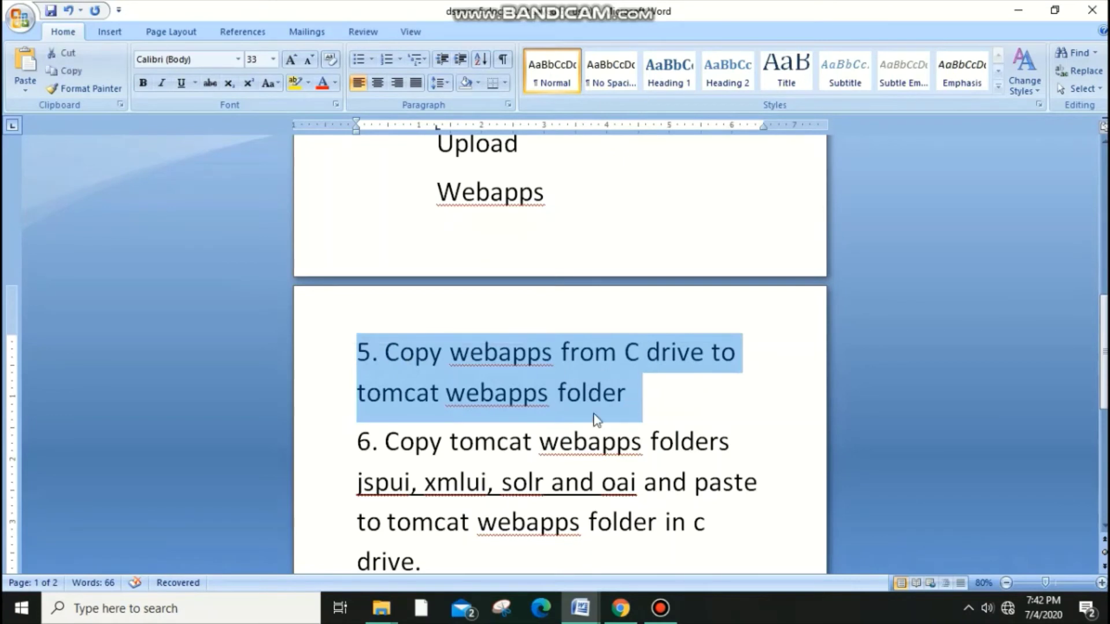
pyautogui.click(663, 391)
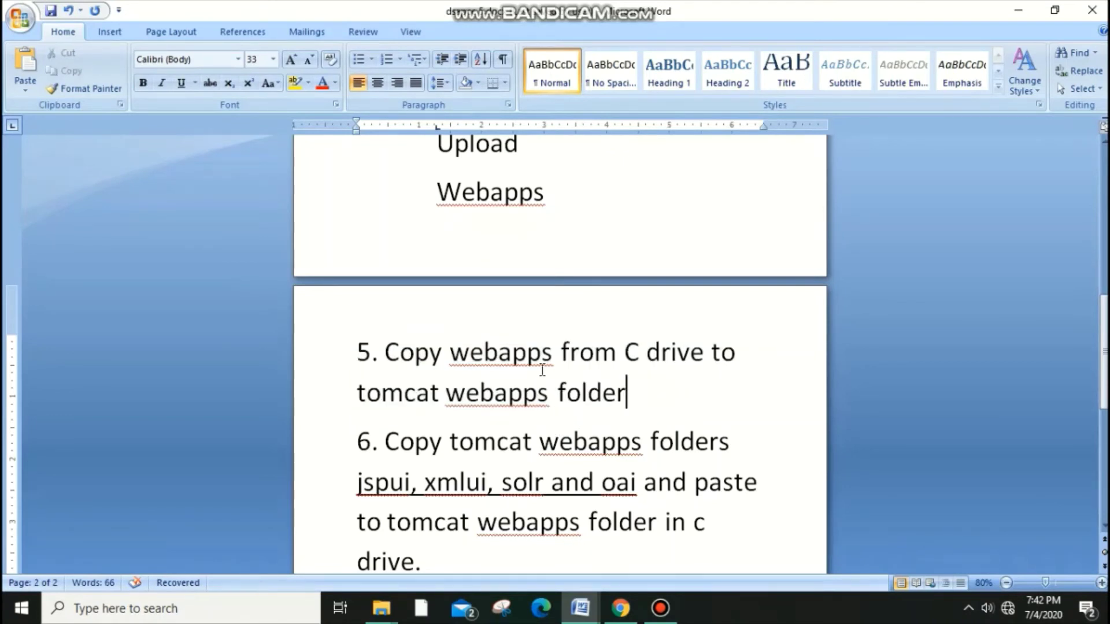
pyautogui.scroll(-3, 621, 420)
pyautogui.moveTo(448, 436); pyautogui.dragTo(308, 292)
pyautogui.click(573, 380)
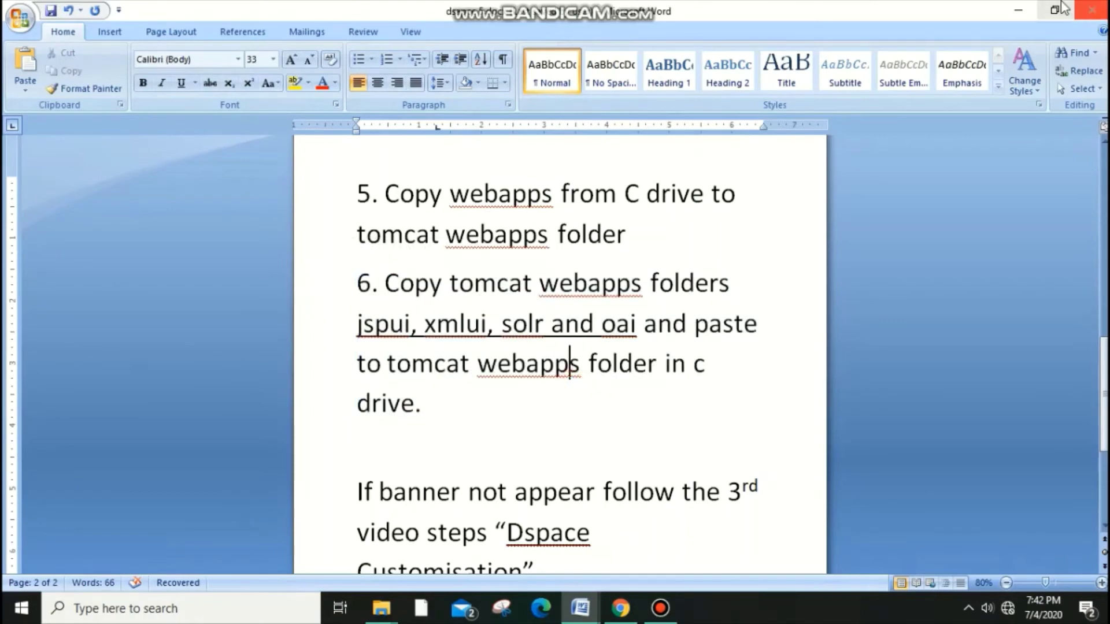
pyautogui.click(1019, 10)
# Copy jspui, oai, solr and xmlui from dspace backup 6.3 > tomcat webapps backup
pyautogui.doubleClick(815, 120)
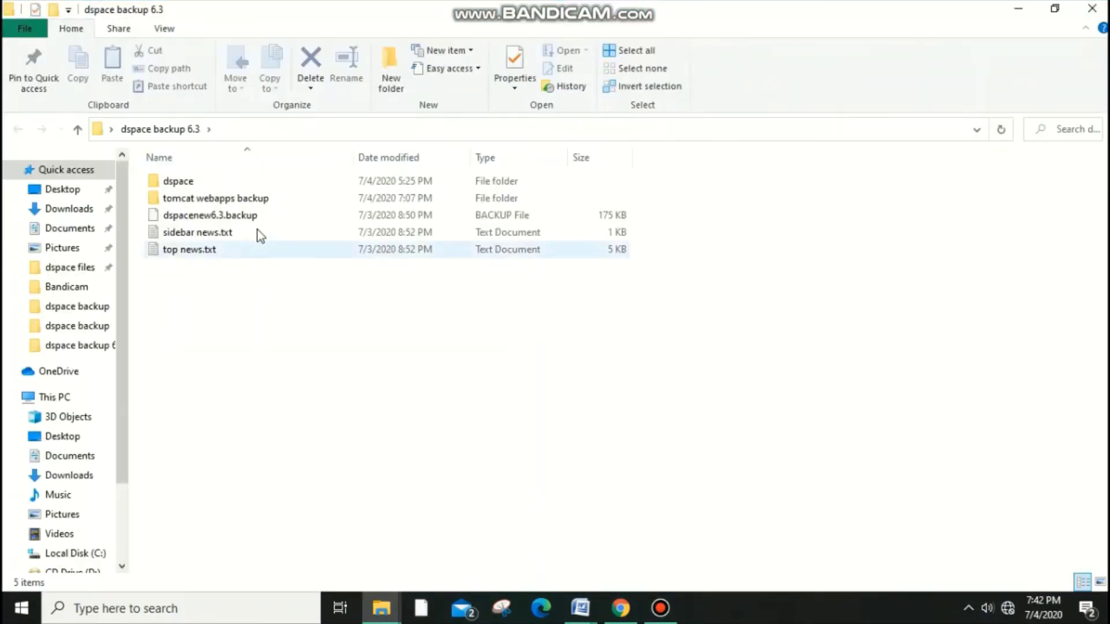
pyautogui.click(208, 199)
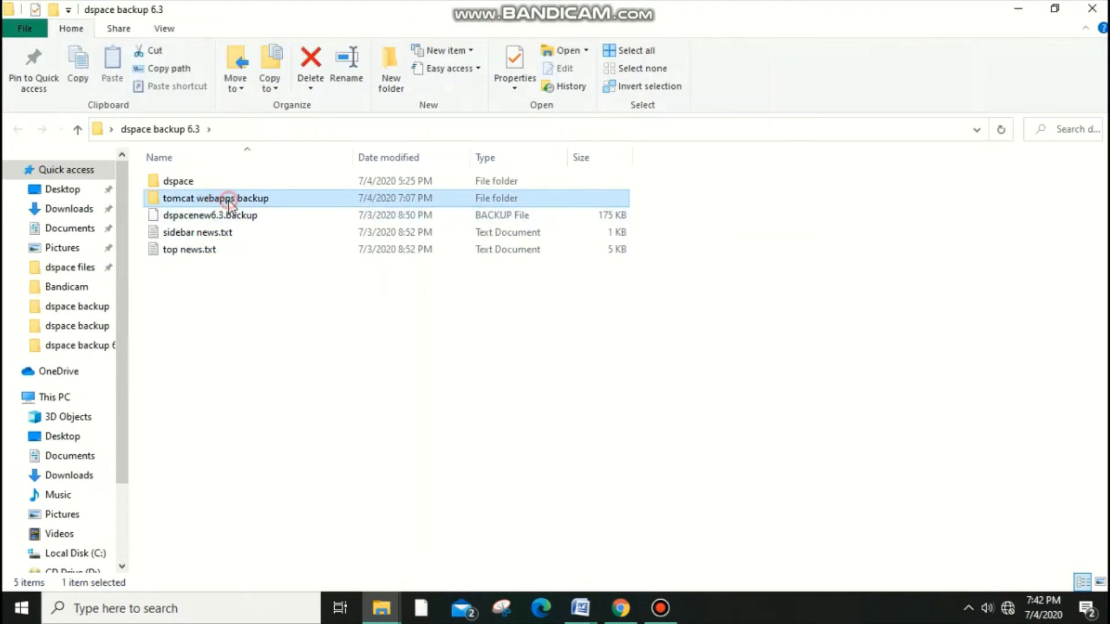
pyautogui.doubleClick(230, 199)
pyautogui.click(184, 182)
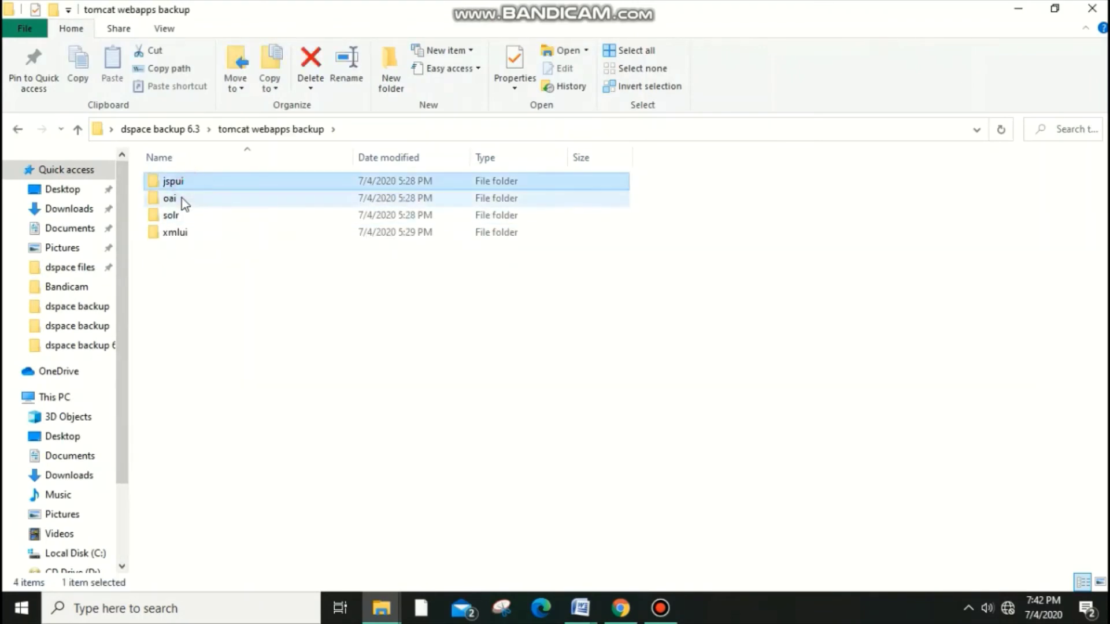
pyautogui.keyDown('ctrl'); pyautogui.click(179, 216); pyautogui.keyUp('ctrl')
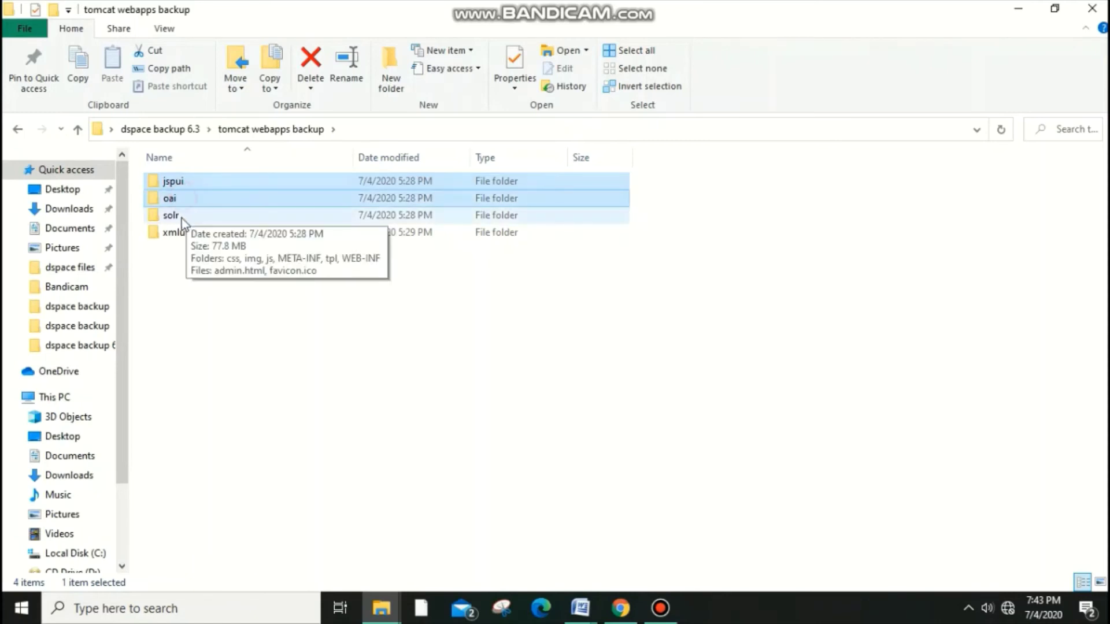
pyautogui.keyDown('ctrl'); pyautogui.click(197, 237); pyautogui.keyUp('ctrl')
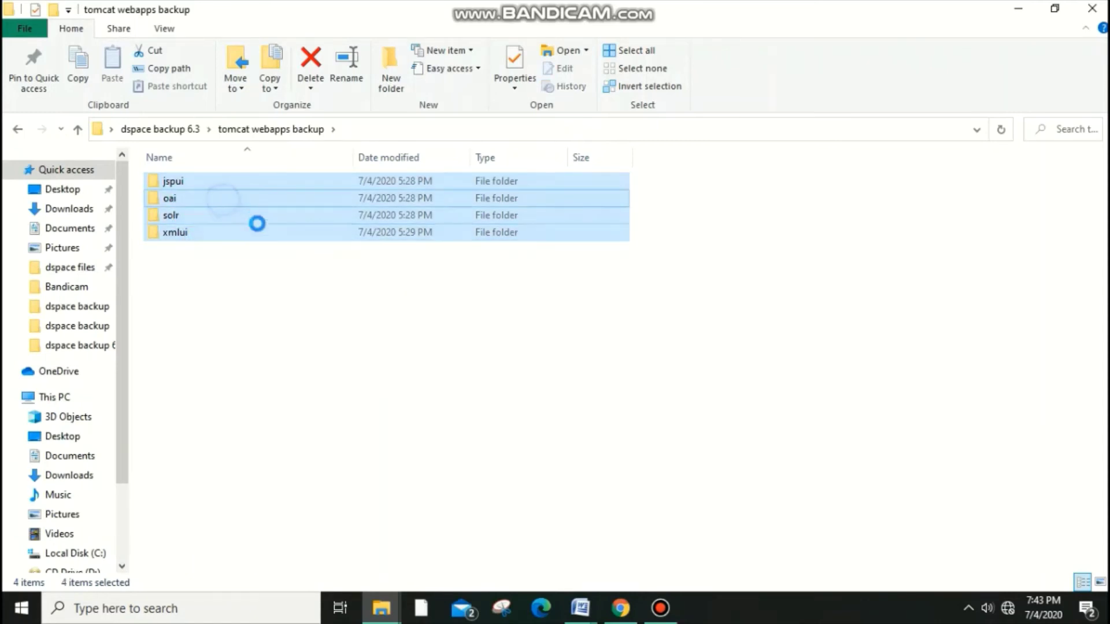
pyautogui.rightClick(224, 232)
pyautogui.click(261, 496)
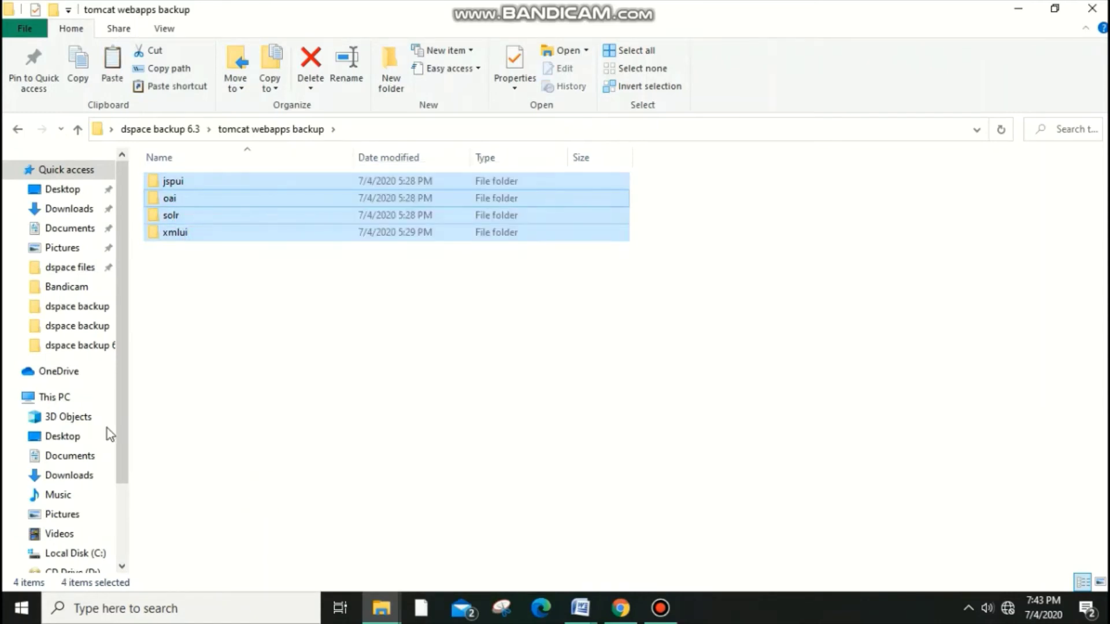
# Go to Local Disk (C:) from the navigation pane
pyautogui.scroll(-2, 116, 491)
pyautogui.click(74, 428)
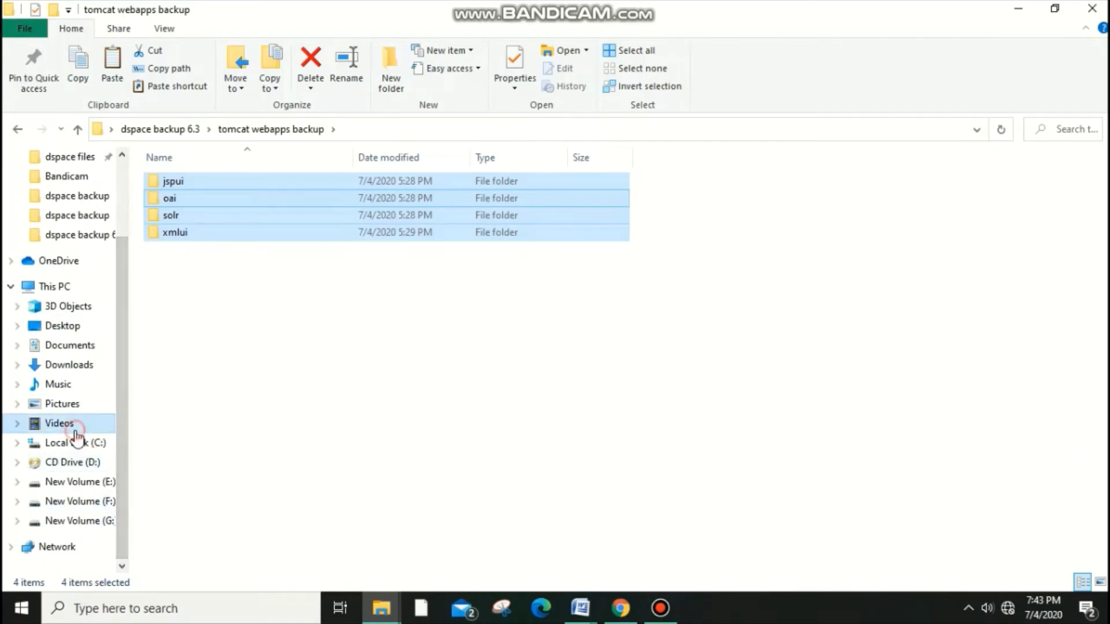
pyautogui.click(72, 442)
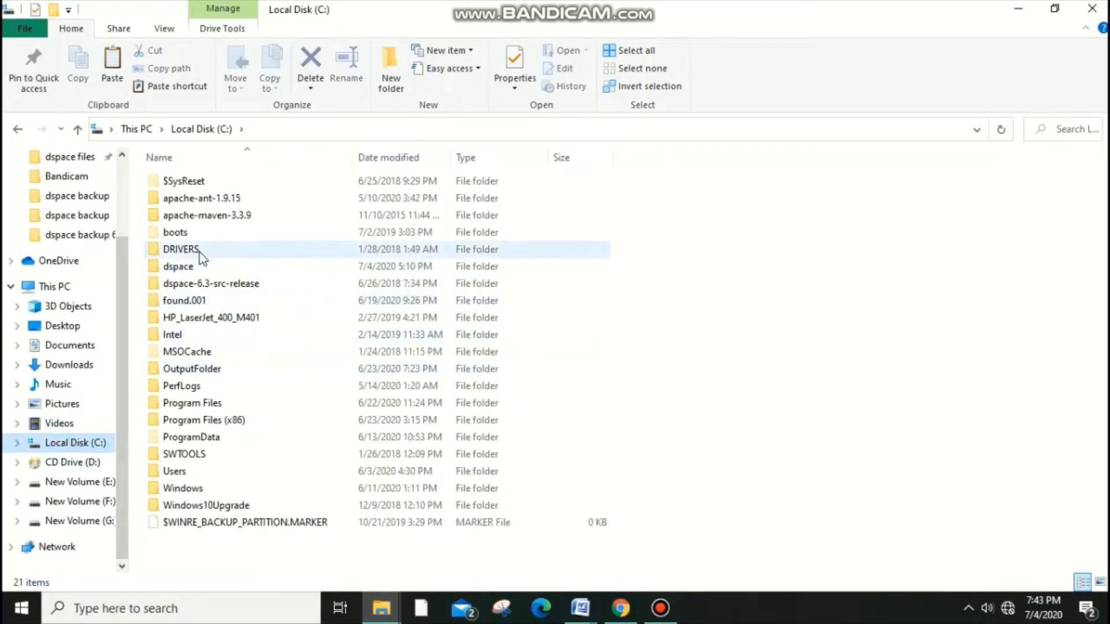
# Paste the four folders into Program Files\Apache Software Foundation\Tomcat 9.0\webapps
pyautogui.click(234, 286)
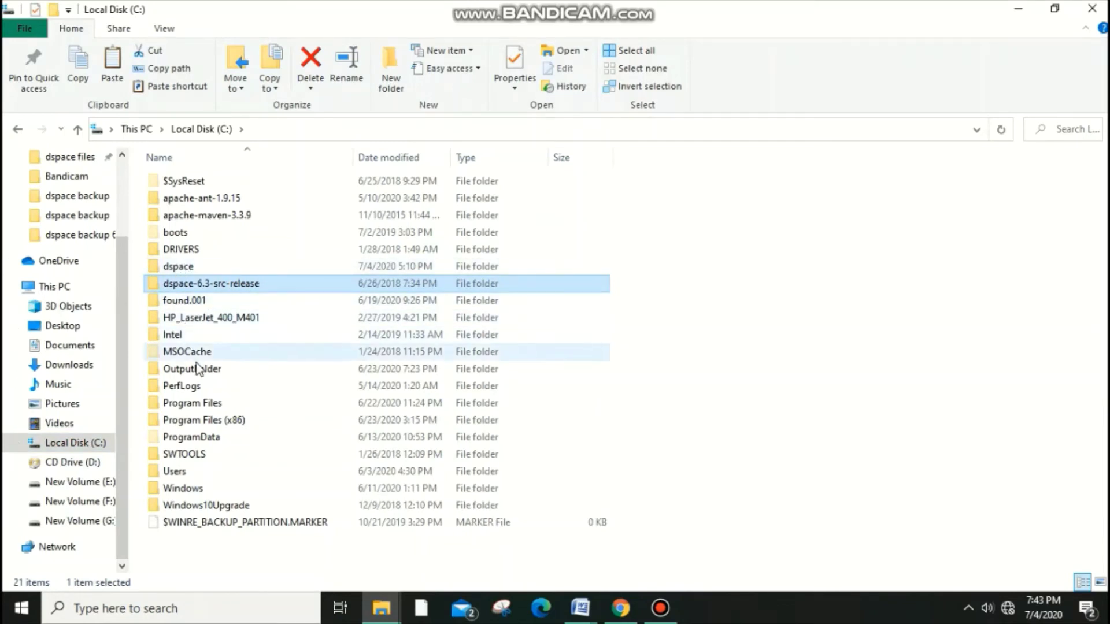
pyautogui.doubleClick(213, 402)
pyautogui.doubleClick(211, 180)
pyautogui.doubleClick(210, 180)
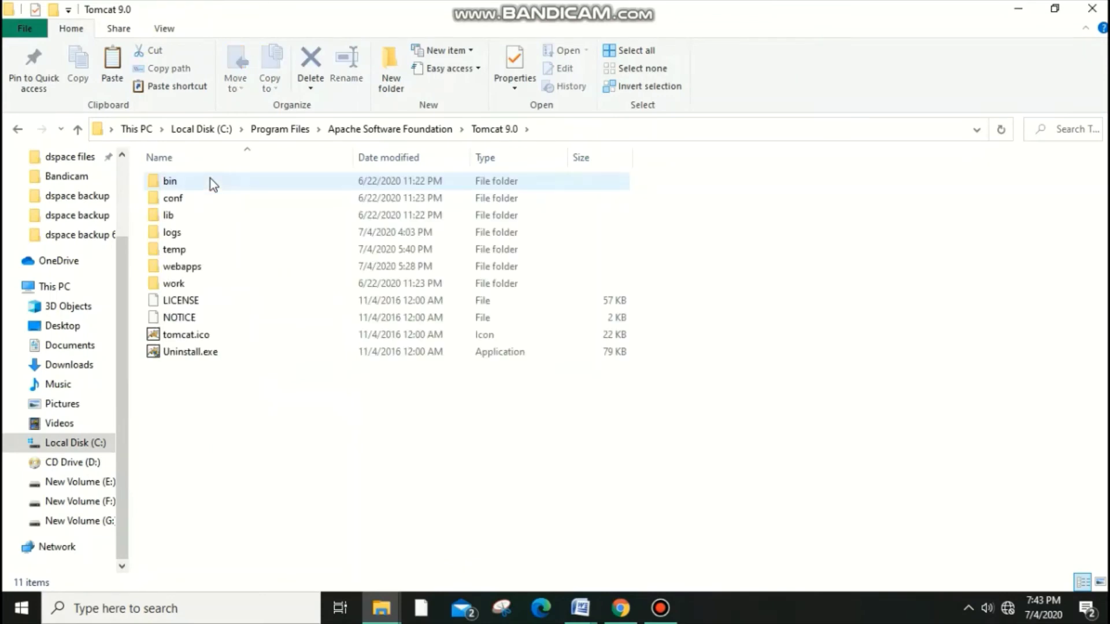
pyautogui.click(181, 267)
pyautogui.doubleClick(183, 267)
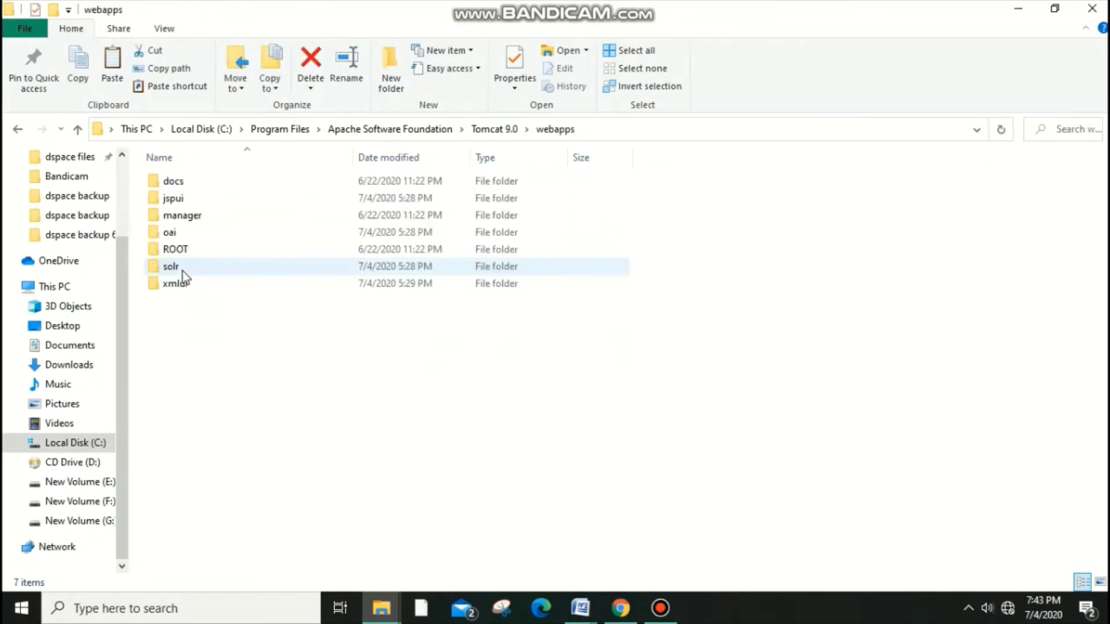
pyautogui.rightClick(235, 372)
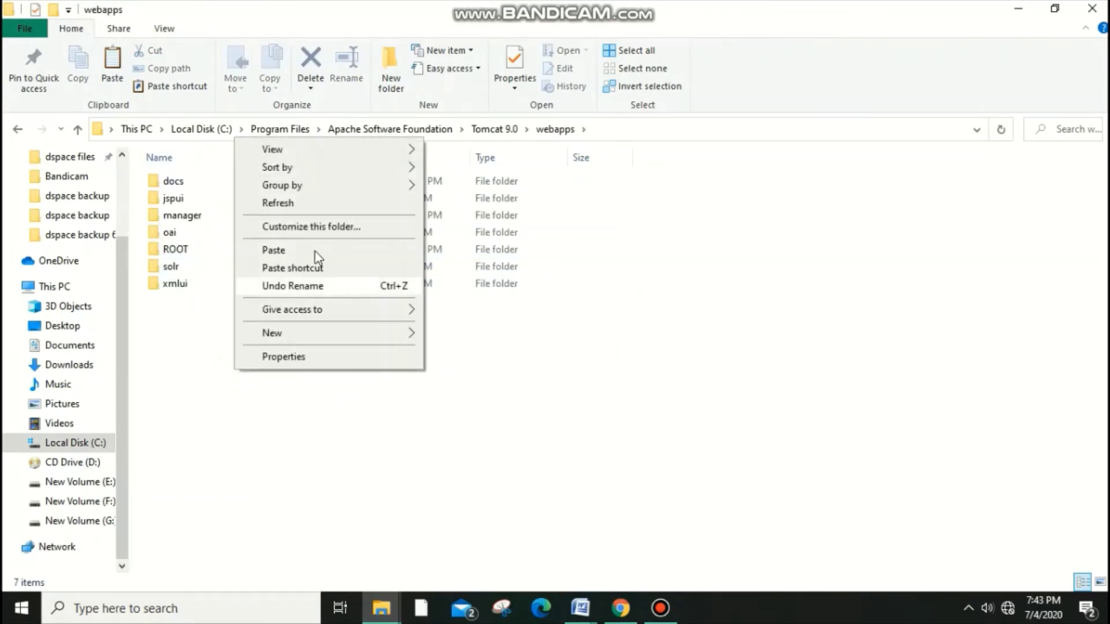
pyautogui.click(279, 253)
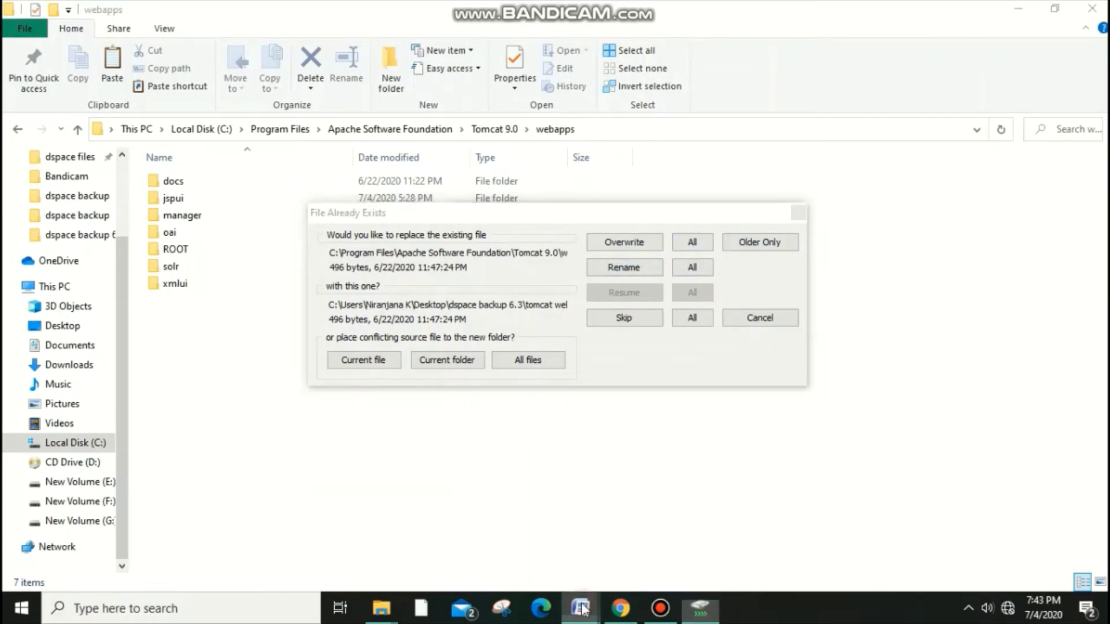
# Dismiss the TeraCopy replace prompt and close it once 1990 files match with 0 errors
pyautogui.moveTo(579, 607)
pyautogui.click(641, 549)
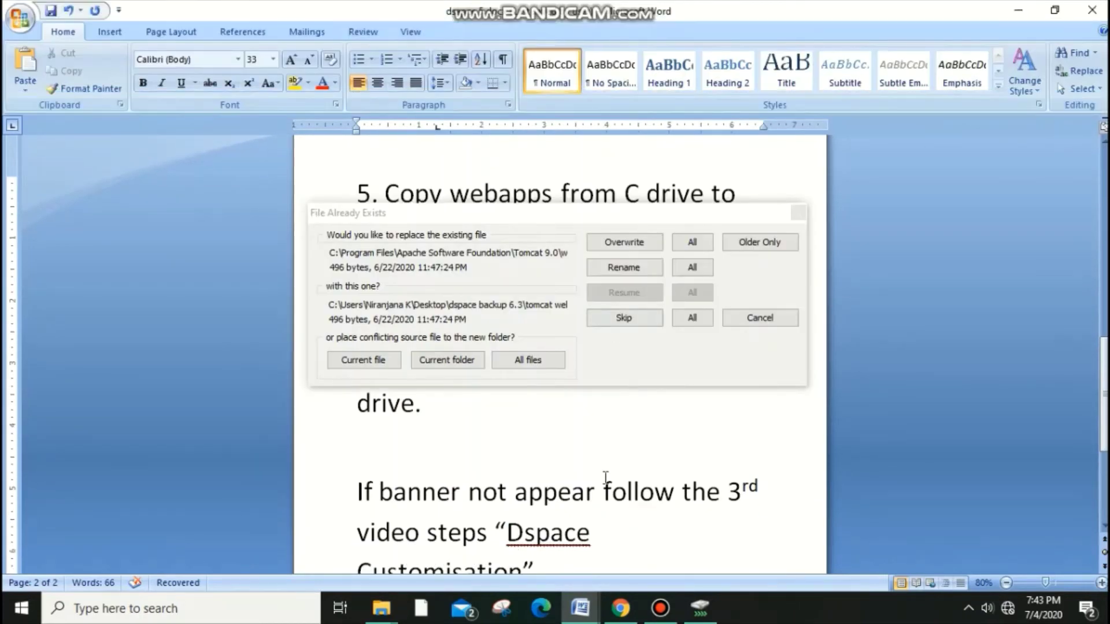
pyautogui.scroll(-3, 603, 490)
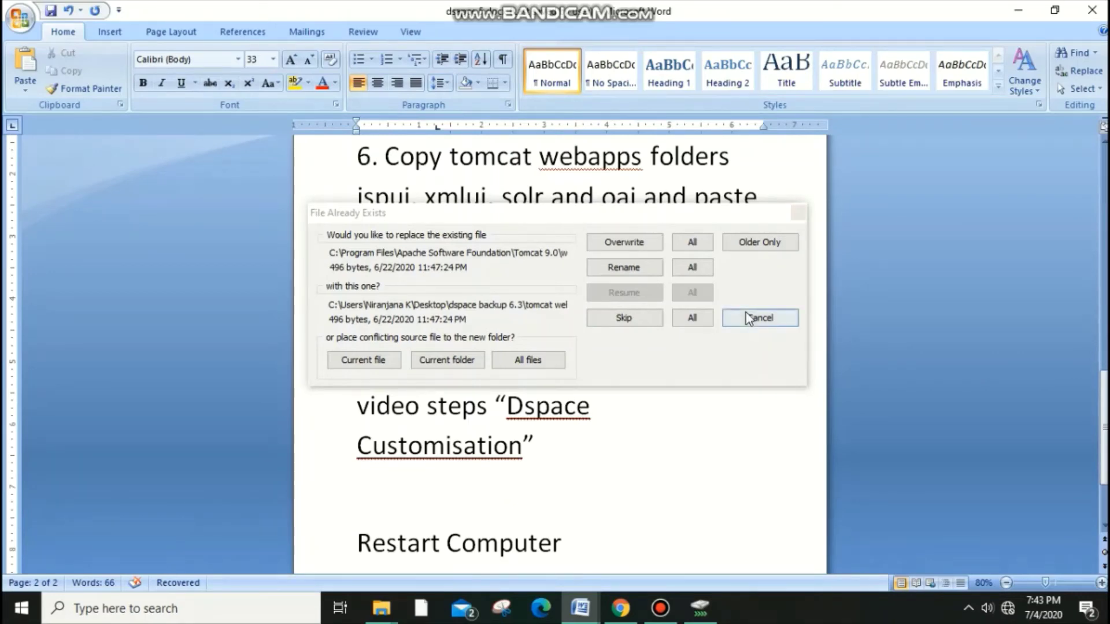
pyautogui.moveTo(549, 211)
pyautogui.mouseDown()
pyautogui.moveTo(661, 452)
pyautogui.moveTo(553, 207)
pyautogui.mouseUp()
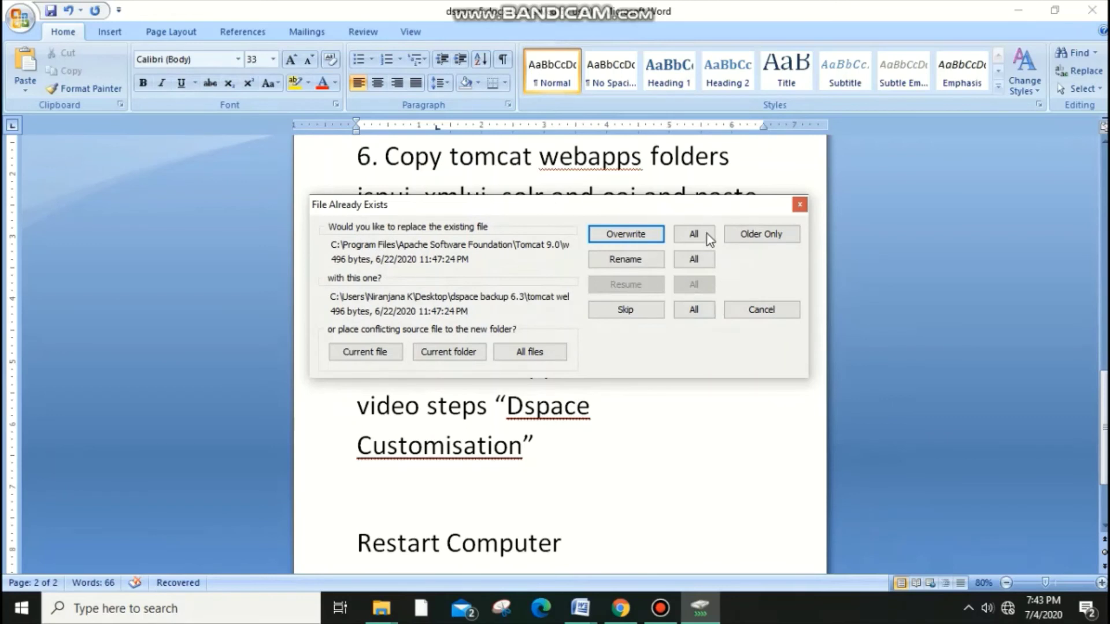
pyautogui.click(799, 204)
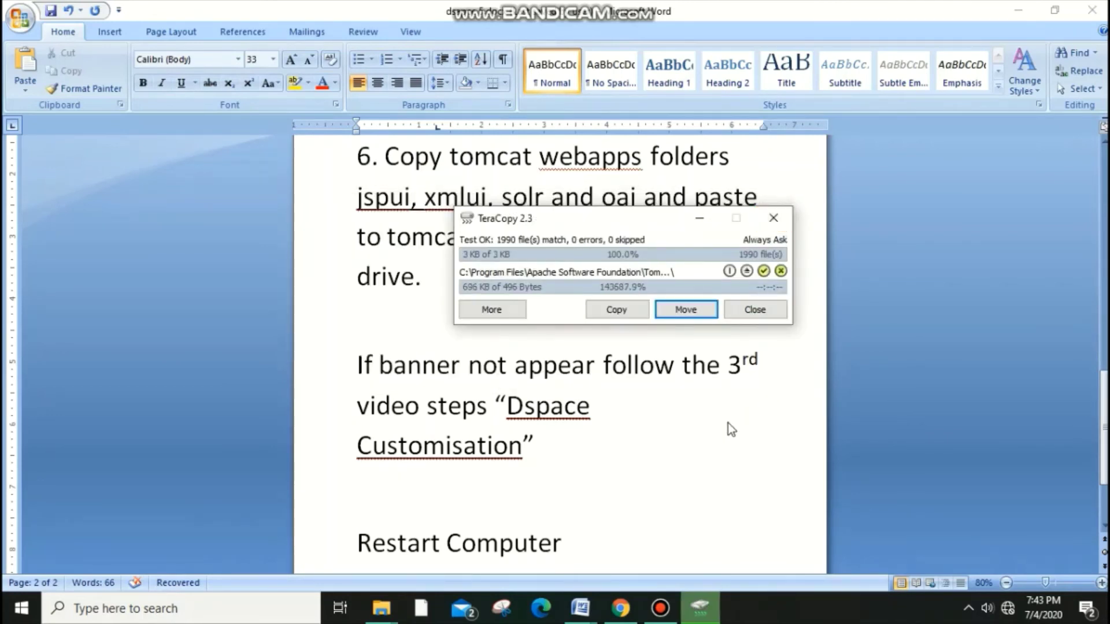
pyautogui.click(754, 317)
# Highlight the missing-banner paragraph and its reference to the 3rd video 'Dspace Customisation'
pyautogui.scroll(-4, 579, 382)
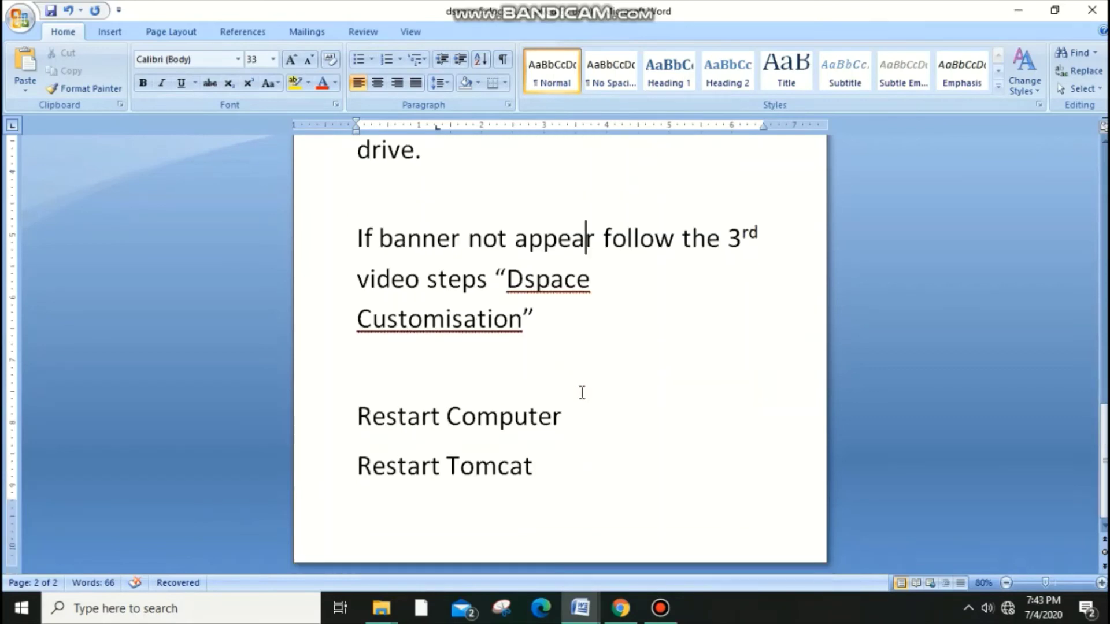
pyautogui.scroll(1, 390, 287)
pyautogui.moveTo(351, 268); pyautogui.dragTo(632, 340)
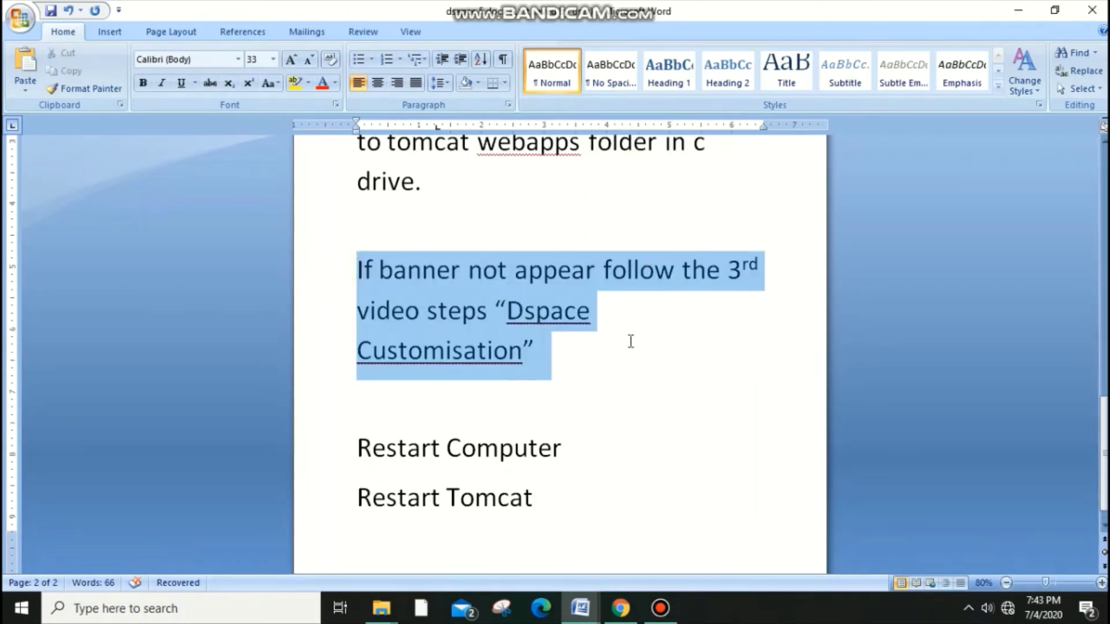
pyautogui.click(696, 383)
pyautogui.moveTo(730, 270); pyautogui.dragTo(666, 358)
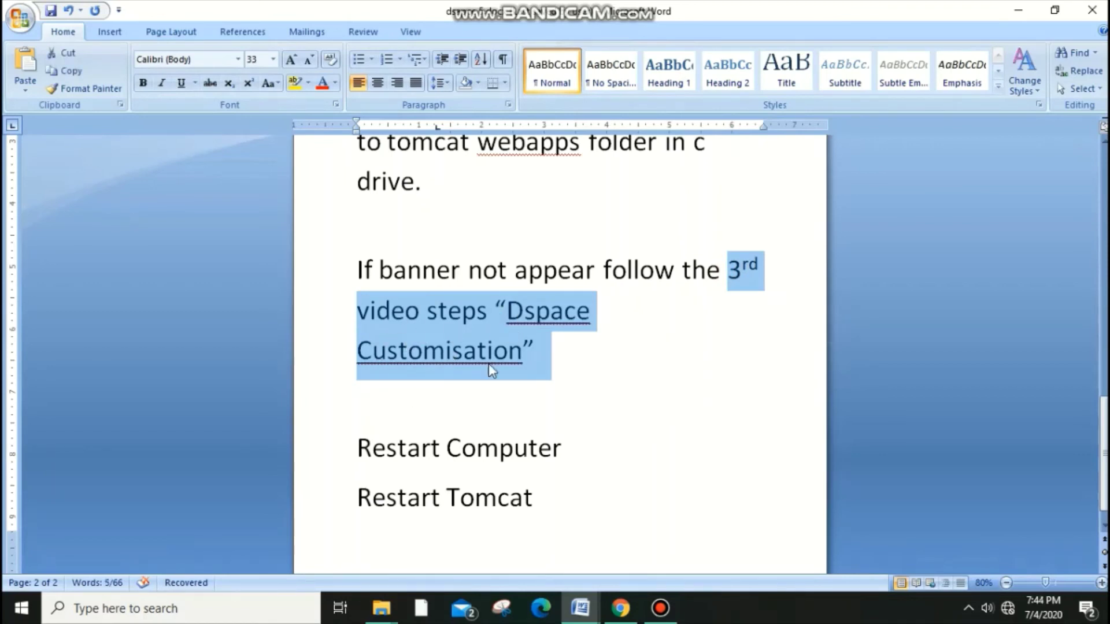
pyautogui.click(558, 359)
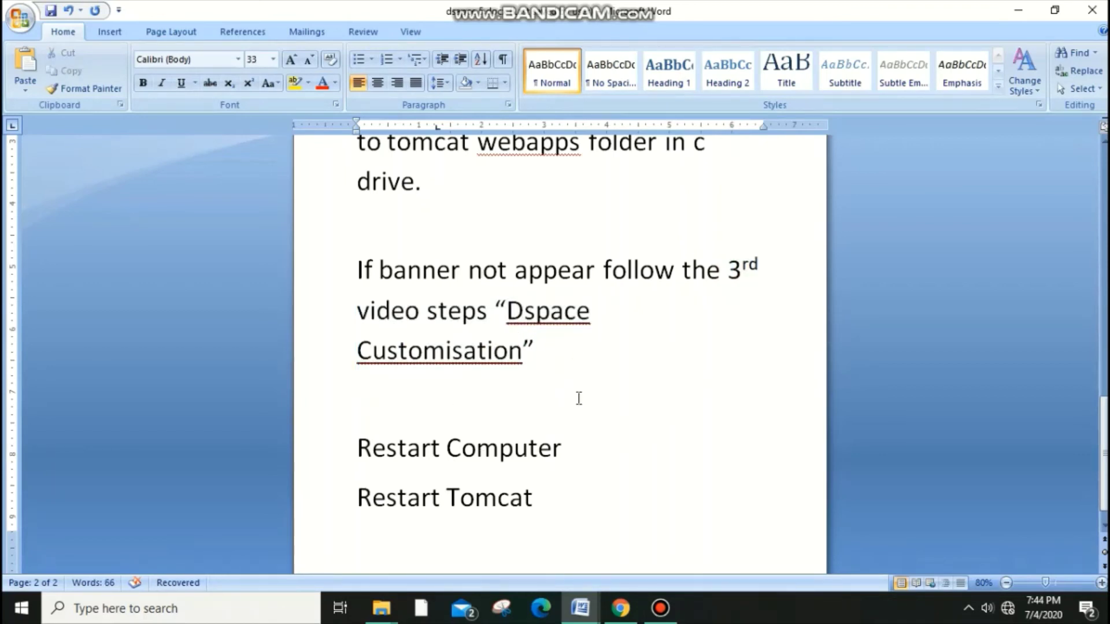
# Point out the final Restart Computer and Restart Tomcat lines in the notes
pyautogui.scroll(1, 545, 424)
pyautogui.scroll(-2, 514, 466)
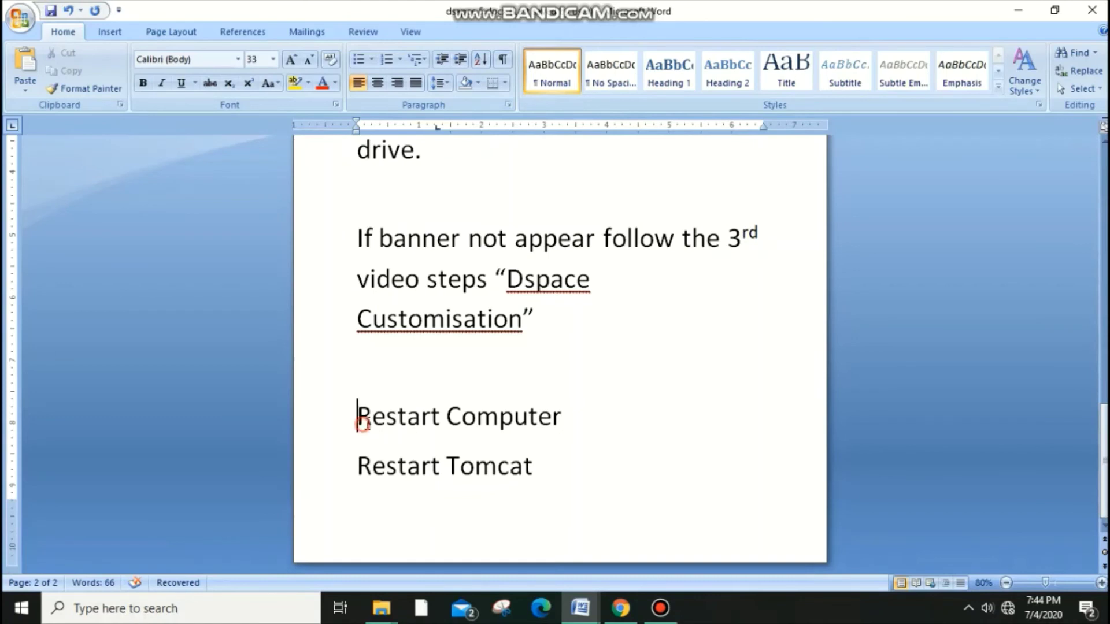
pyautogui.moveTo(361, 424); pyautogui.dragTo(590, 432)
pyautogui.moveTo(552, 473); pyautogui.dragTo(359, 471)
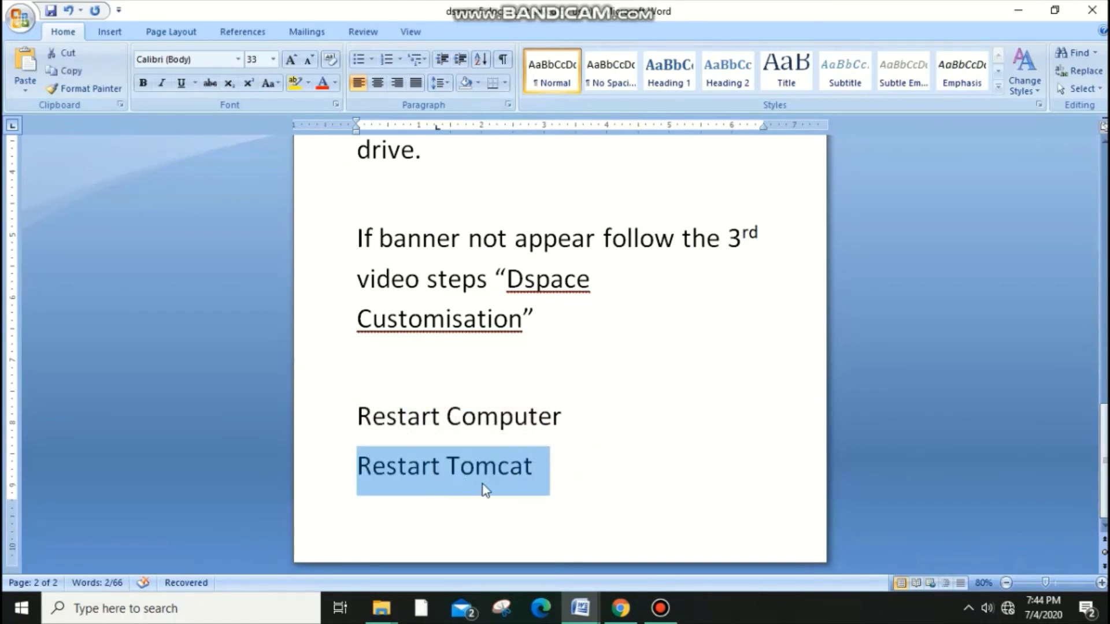
pyautogui.click(680, 484)
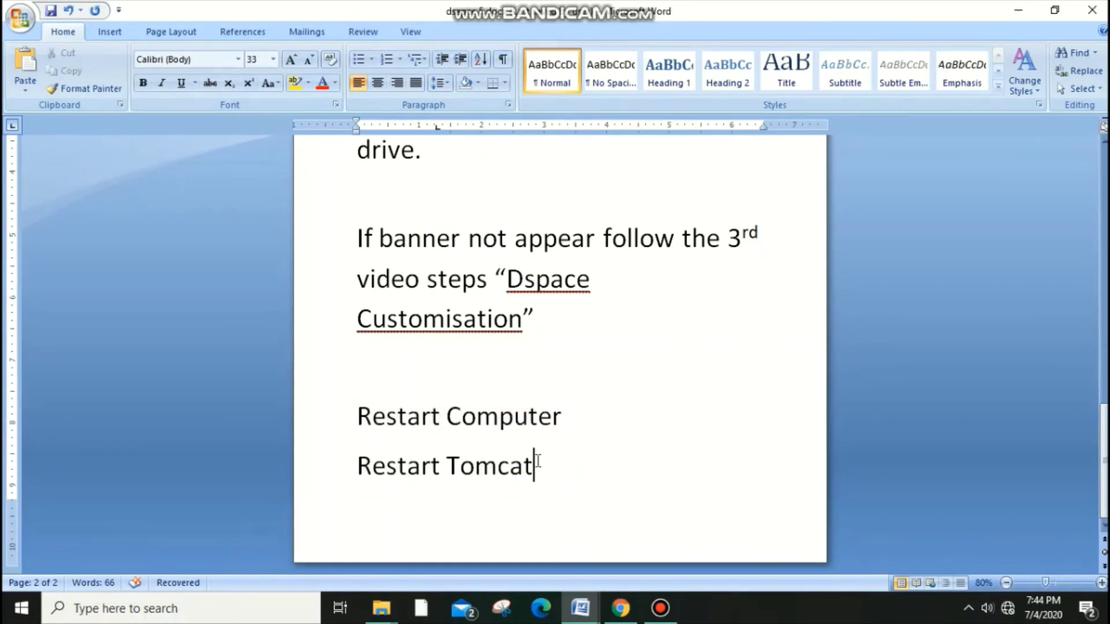
pyautogui.moveTo(538, 459); pyautogui.dragTo(445, 463)
pyautogui.click(644, 505)
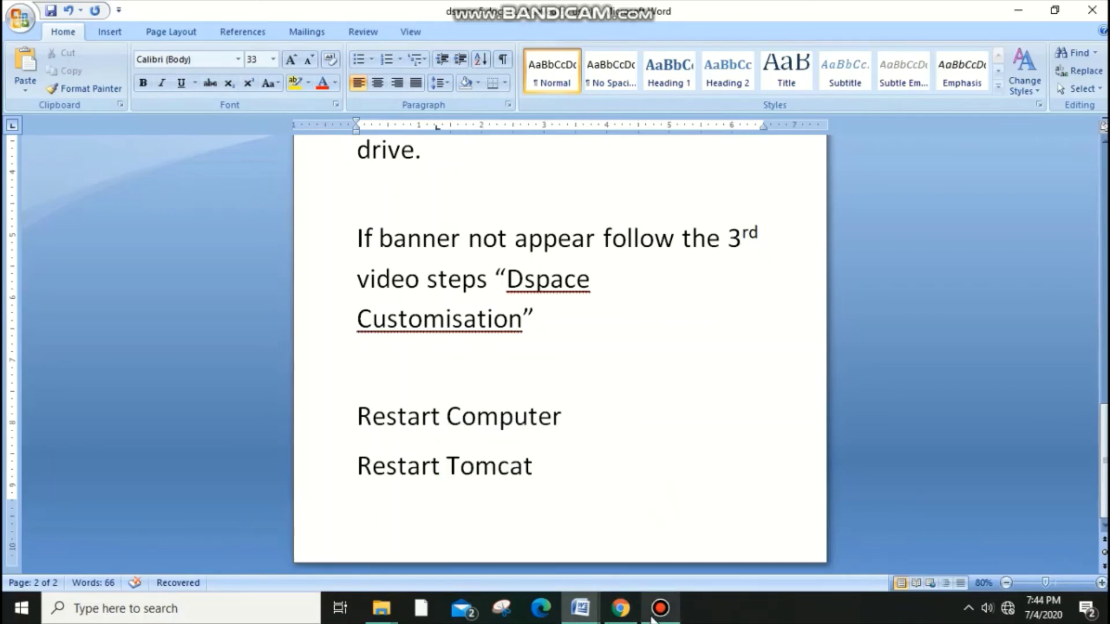
pyautogui.press('Up')
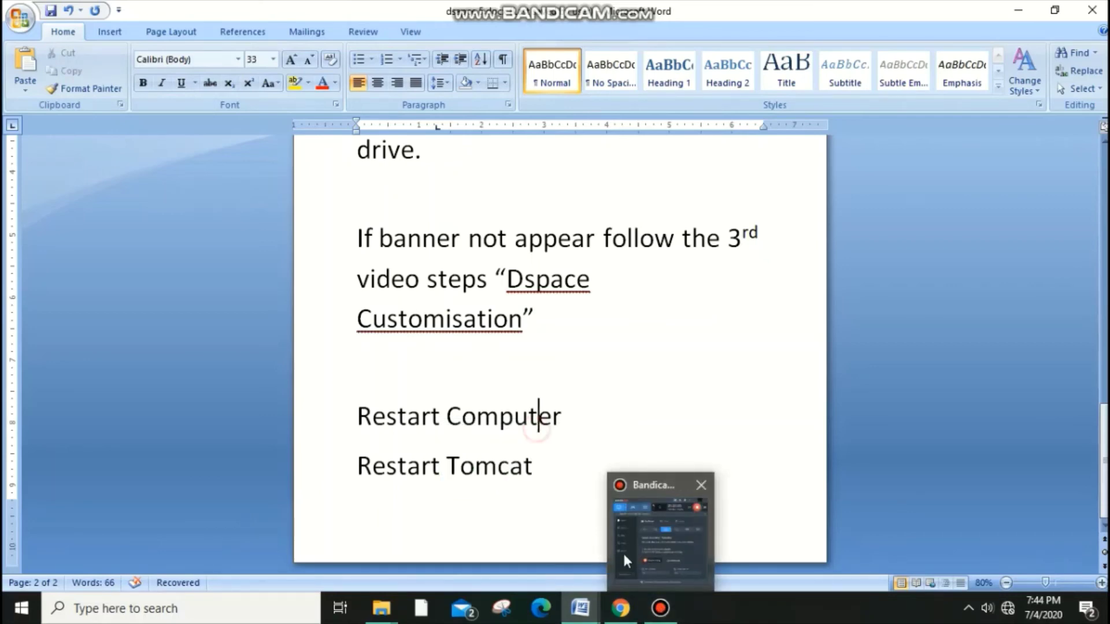
# Bring up the DSpace JSPUI home page in Chrome, reload it, and compare with the XMLUI tab
pyautogui.click(620, 607)
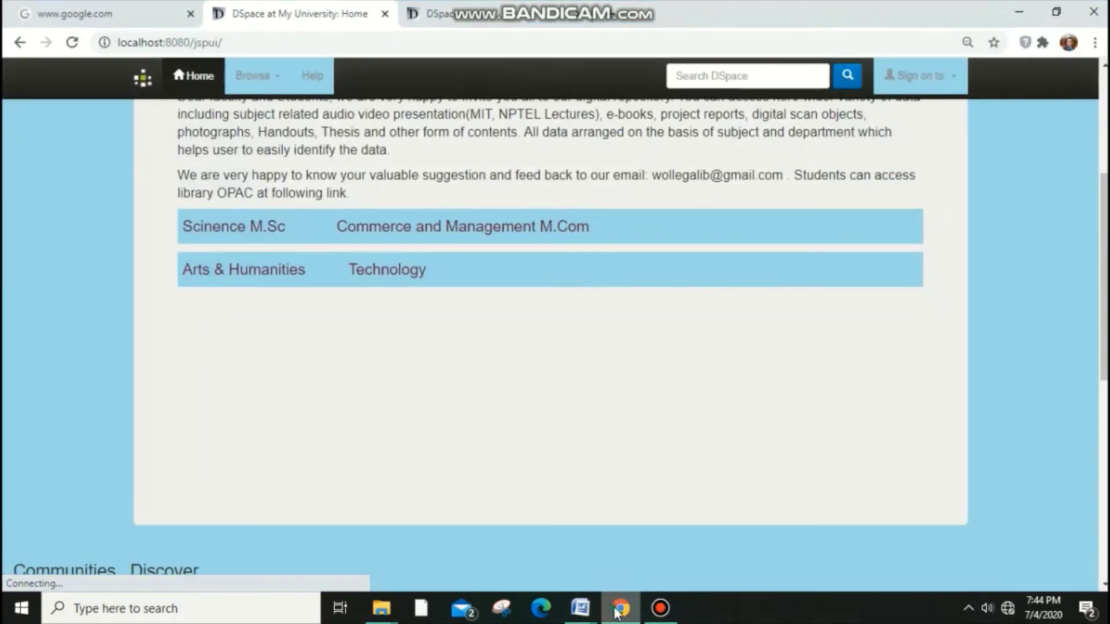
pyautogui.click(485, 319)
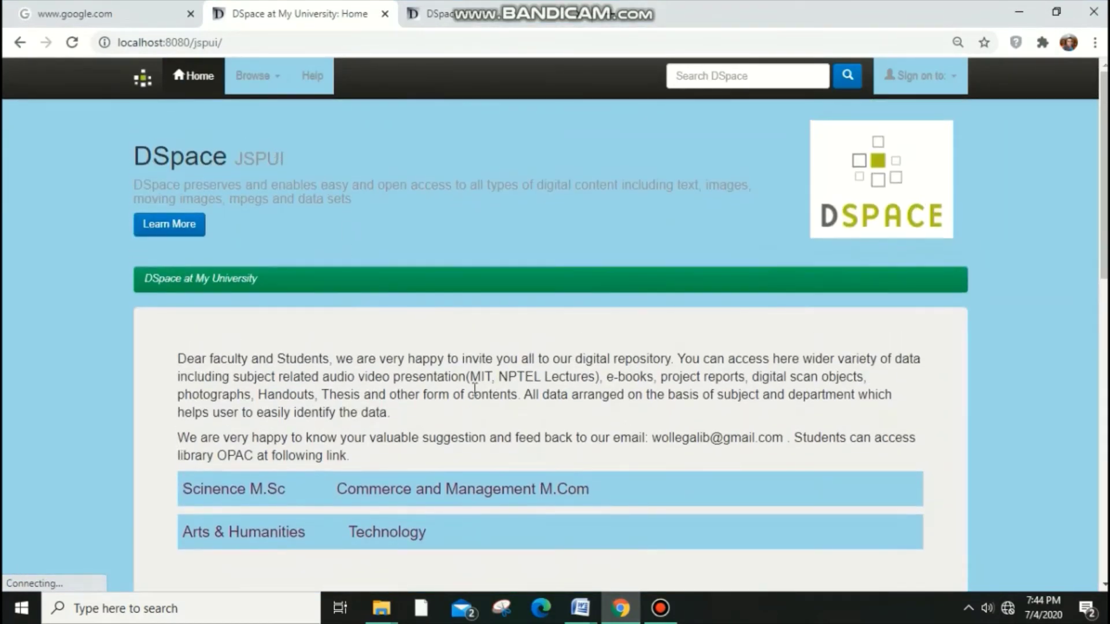
pyautogui.scroll(-5, 425, 403)
pyautogui.scroll(7, 420, 370)
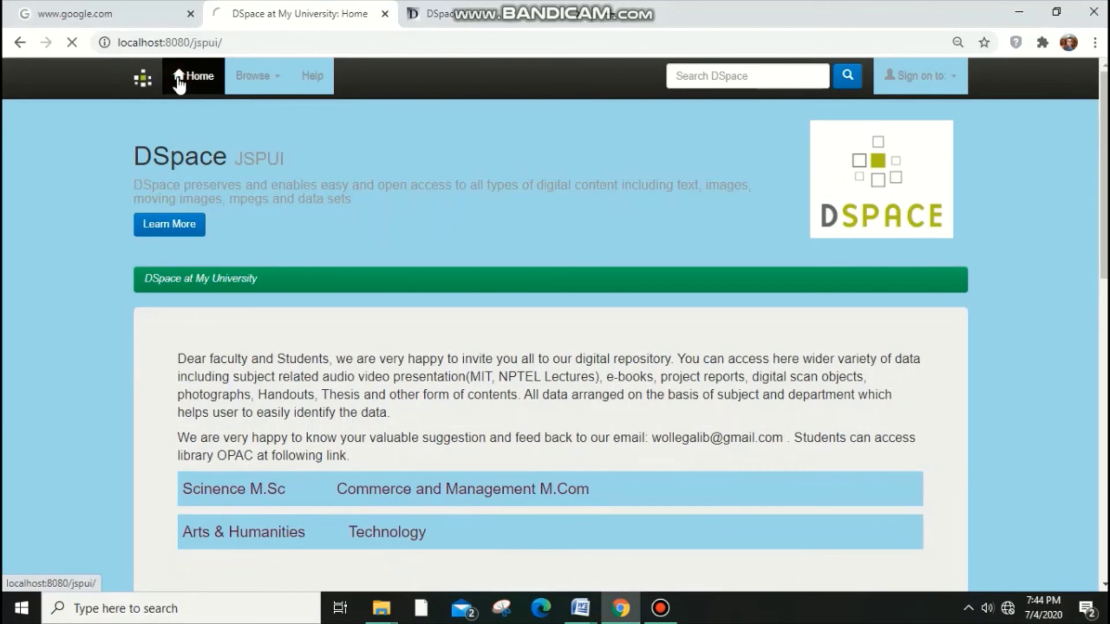
pyautogui.click(180, 81)
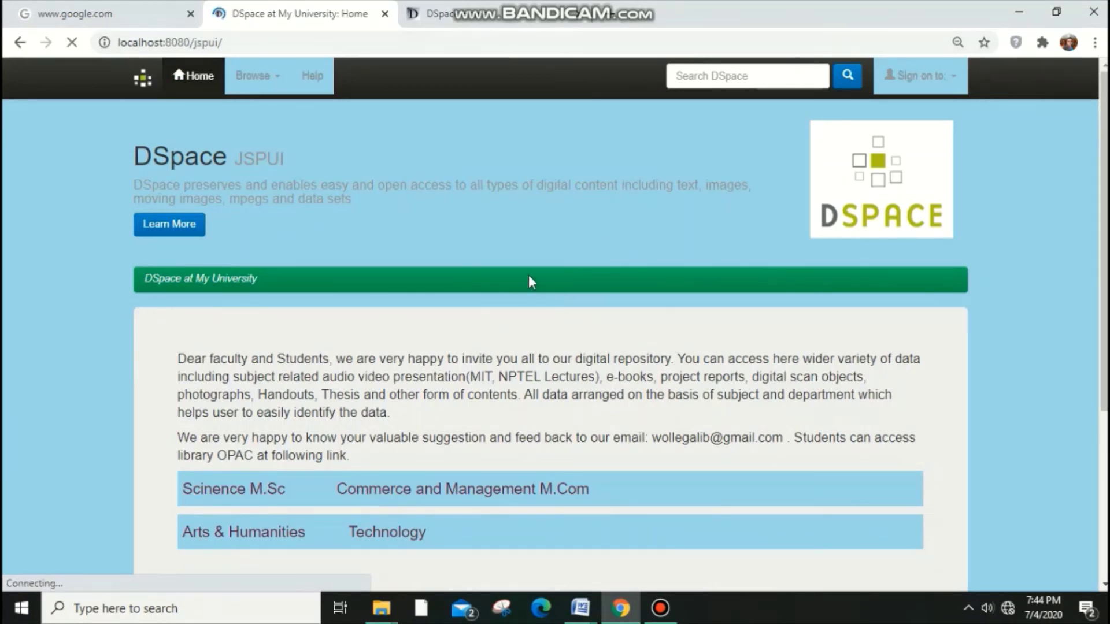
pyautogui.click(541, 20)
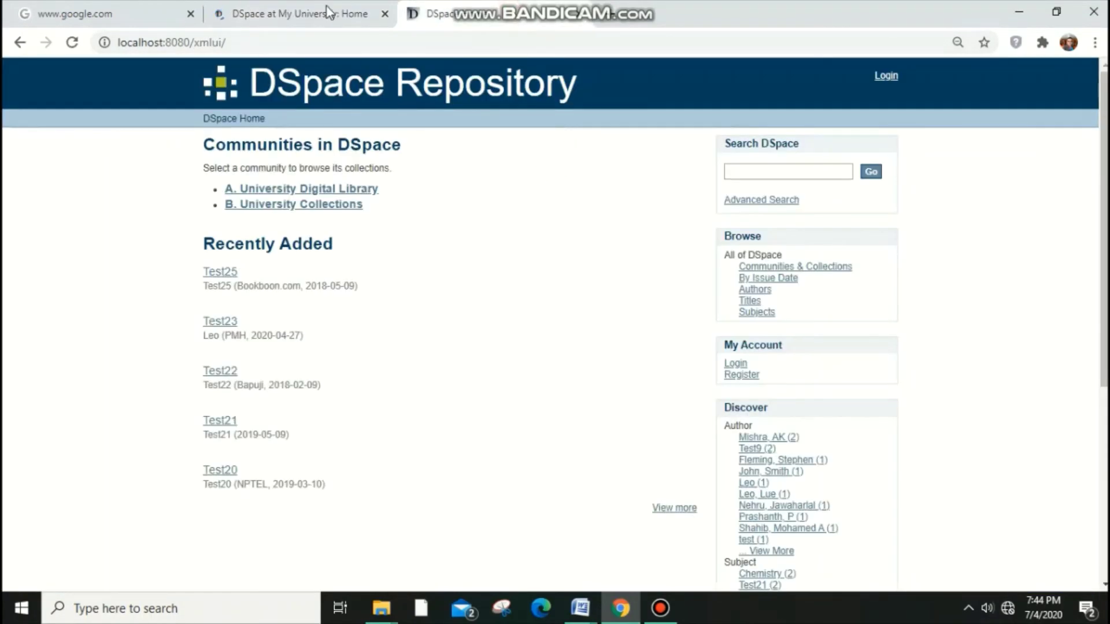
pyautogui.click(307, 11)
# Open the Physics Audio and Video collection from the Science M.Sc menu, then go back
pyautogui.scroll(-3, 360, 289)
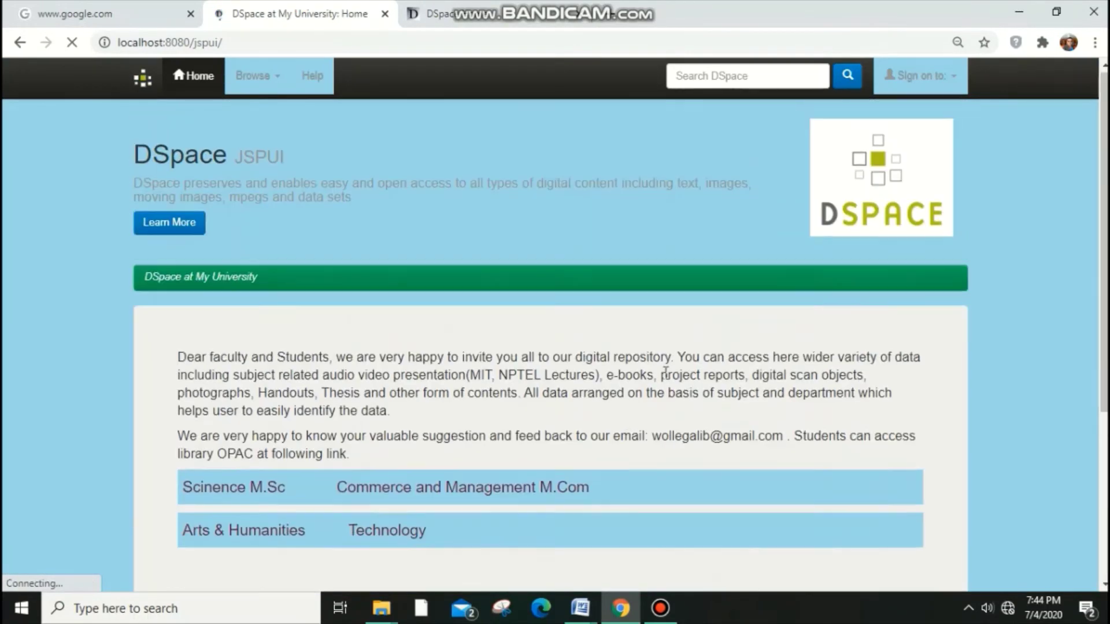
pyautogui.scroll(-1, 313, 433)
pyautogui.moveTo(314, 432)
pyautogui.scroll(-3, 313, 433)
pyautogui.moveTo(223, 245)
pyautogui.moveTo(237, 314)
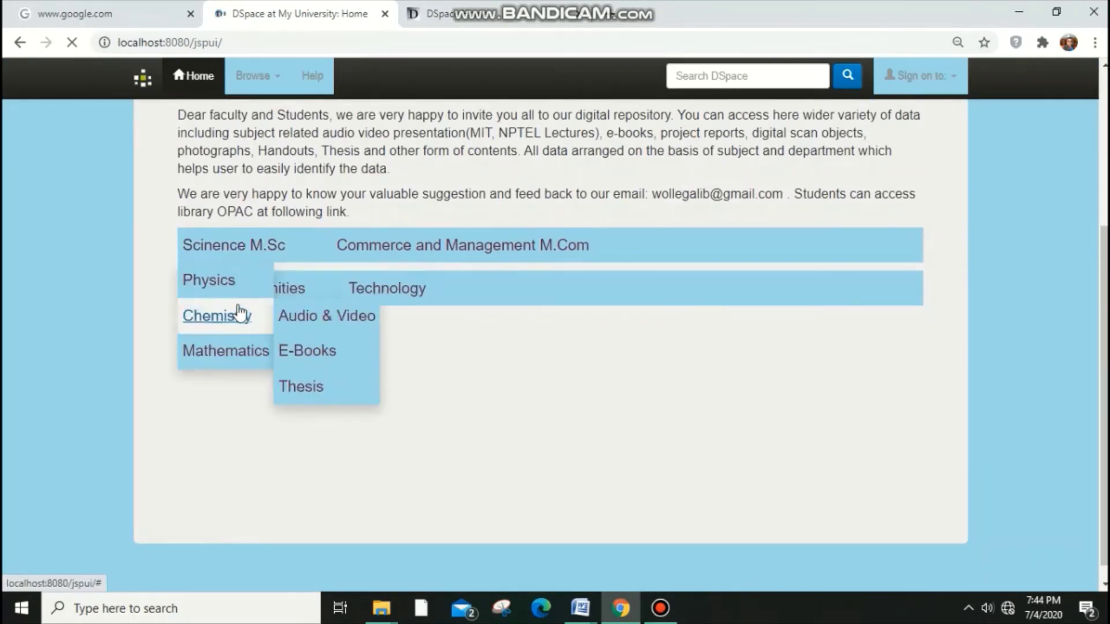
pyautogui.click(346, 283)
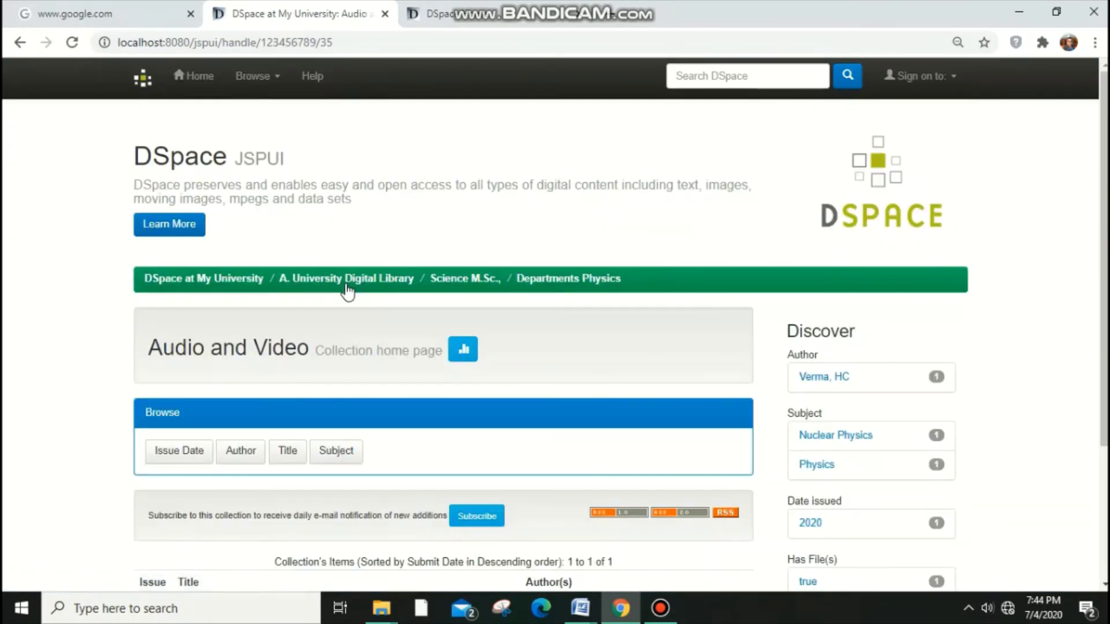
pyautogui.scroll(-2, 368, 305)
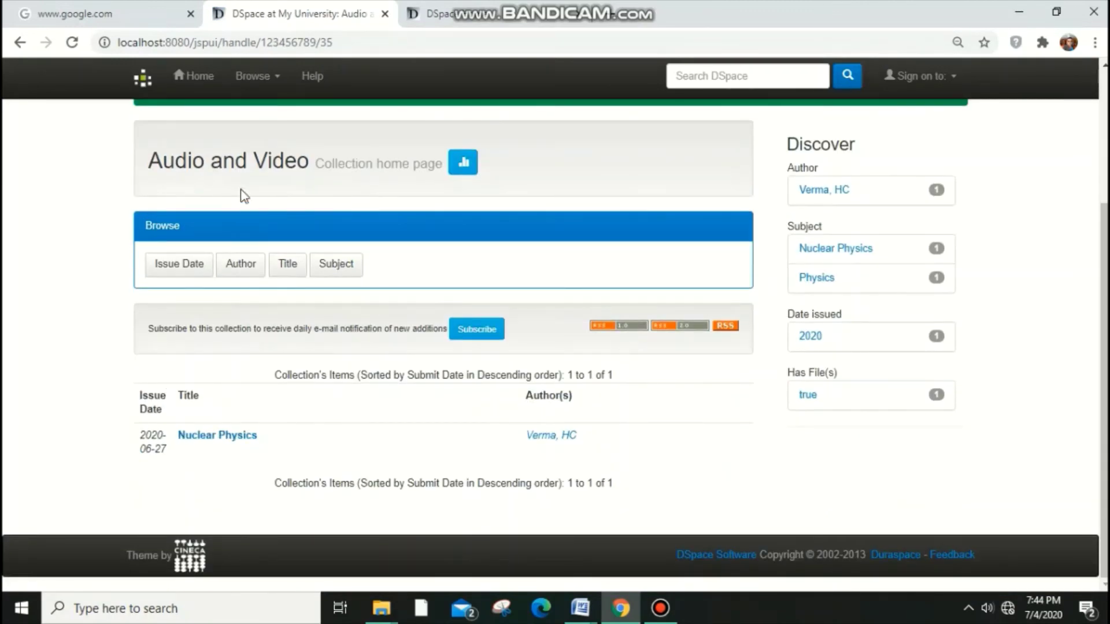
pyautogui.click(18, 42)
# Open the E-Books and Business & Management Audio & Video collections from the subject menus
pyautogui.moveTo(265, 310)
pyautogui.moveTo(230, 280)
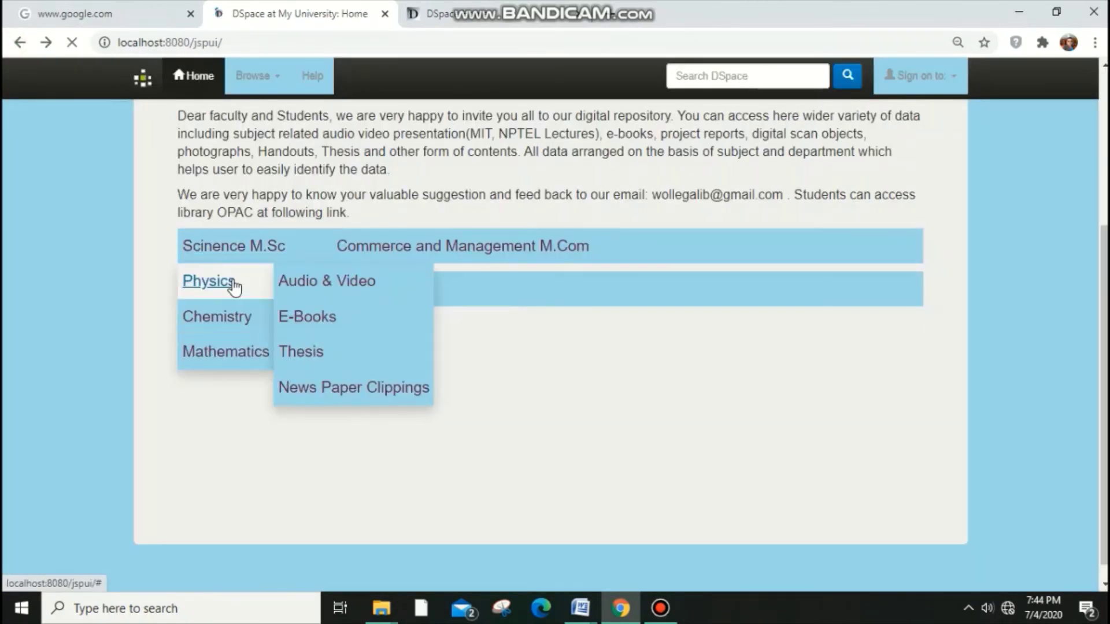
pyautogui.click(309, 319)
pyautogui.scroll(-3, 308, 347)
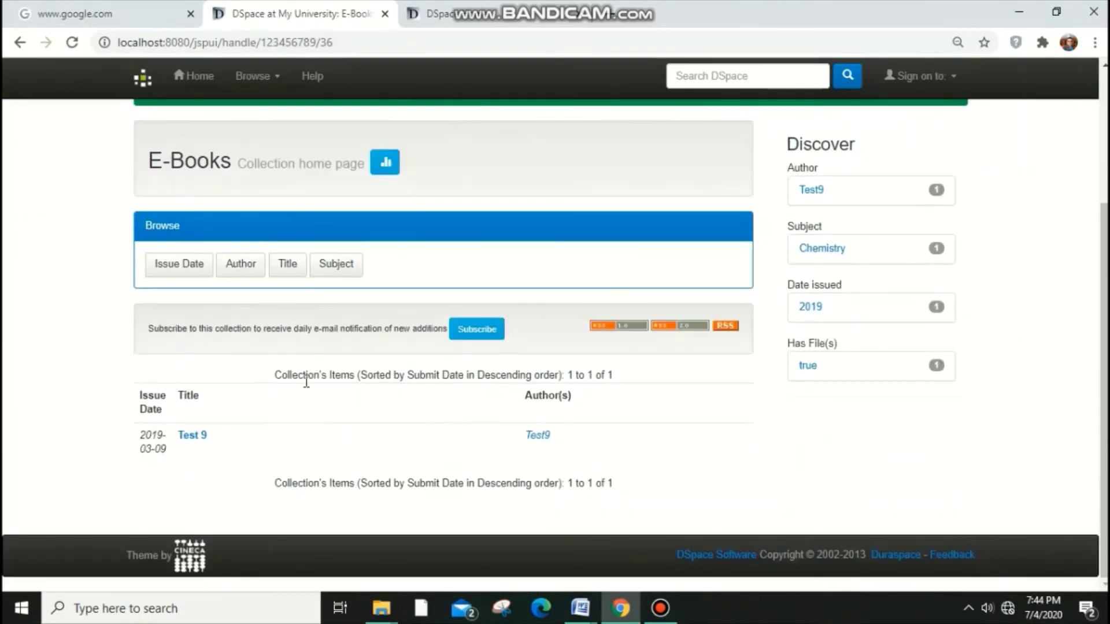
pyautogui.click(18, 43)
pyautogui.moveTo(393, 297)
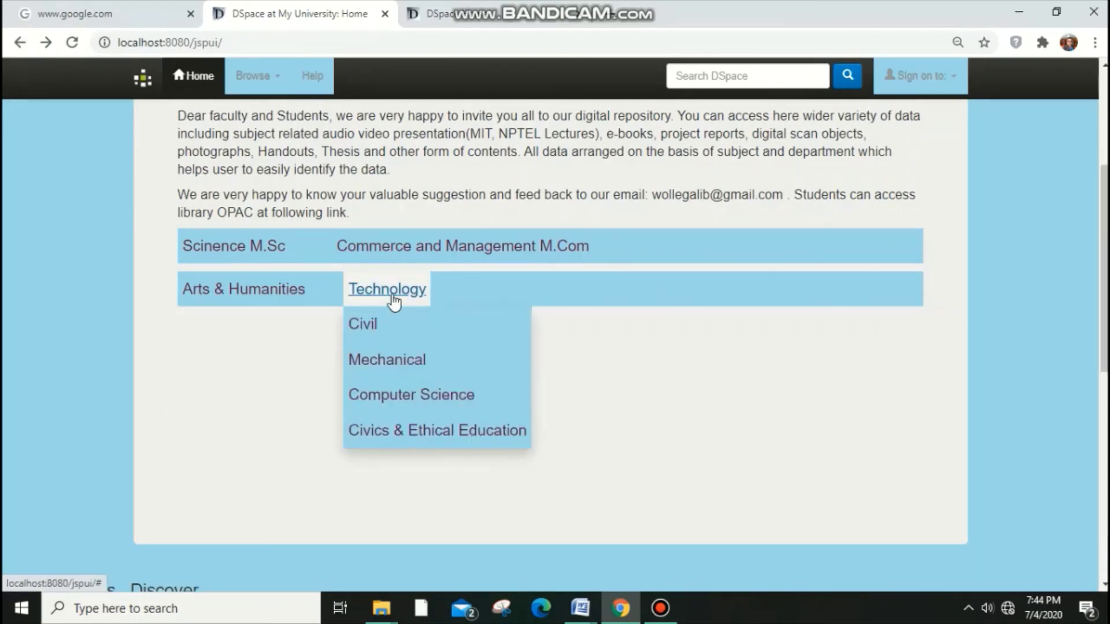
pyautogui.moveTo(483, 258)
pyautogui.moveTo(426, 284)
pyautogui.click(548, 284)
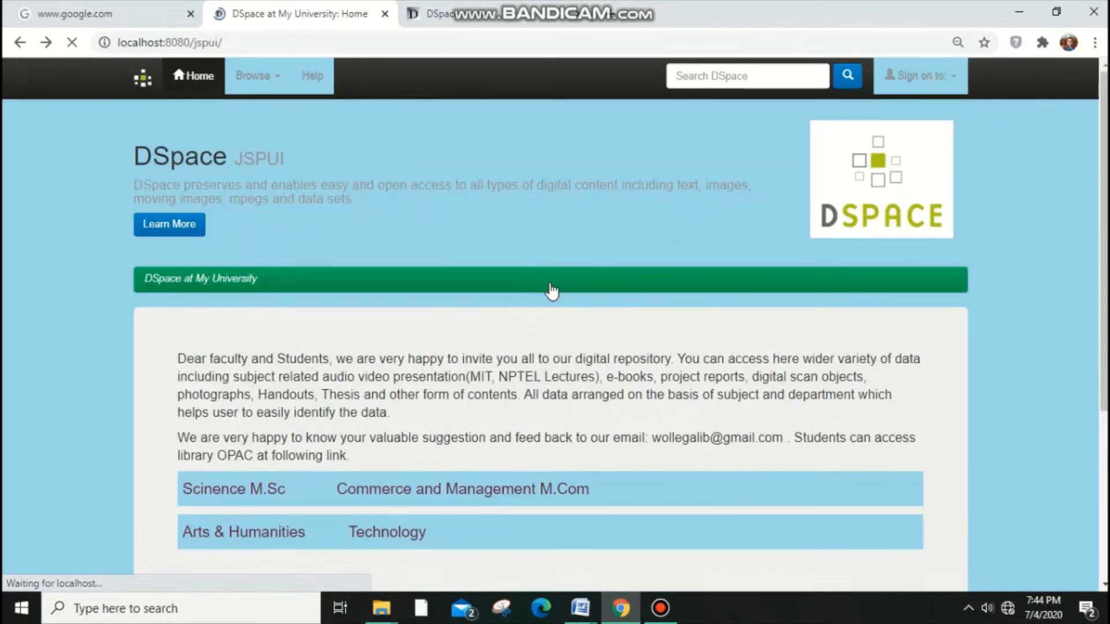
pyautogui.scroll(-4, 293, 276)
# Try the Thesis and Audio & Video collection entries in the subject submenus
pyautogui.moveTo(257, 231)
pyautogui.moveTo(243, 315)
pyautogui.click(297, 393)
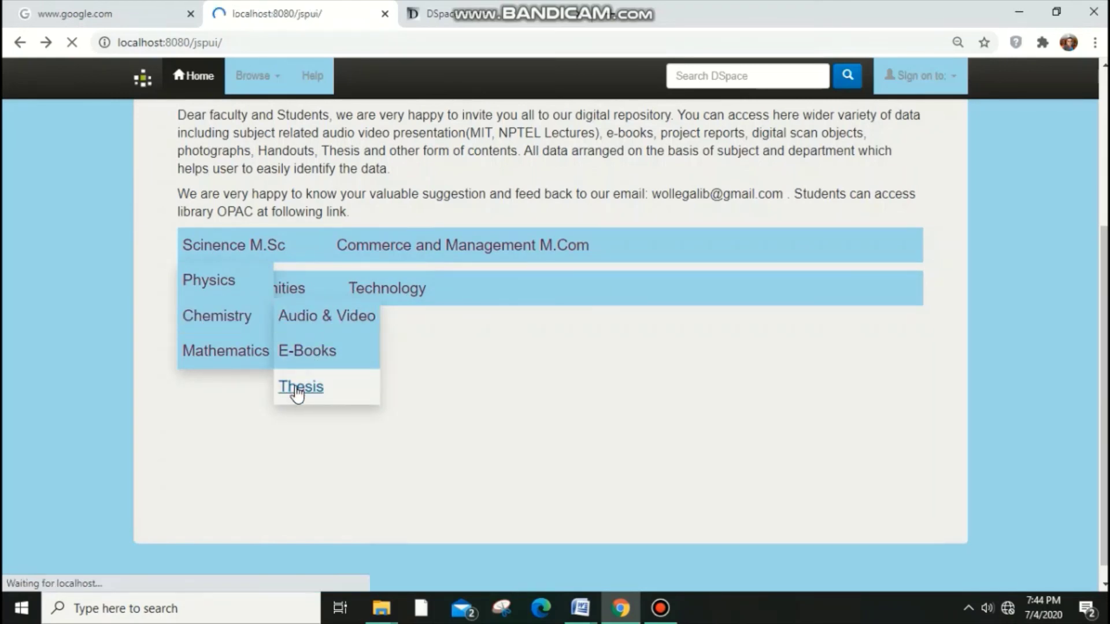
pyautogui.scroll(-4, 321, 346)
pyautogui.moveTo(239, 271)
pyautogui.moveTo(234, 228)
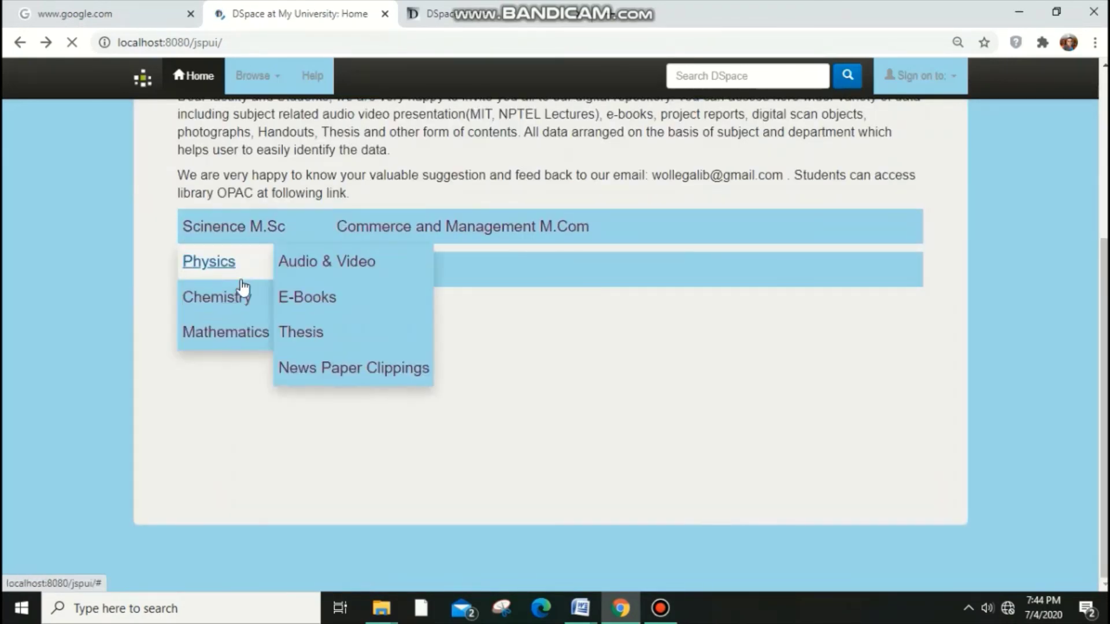
pyautogui.moveTo(245, 301)
pyautogui.click(303, 307)
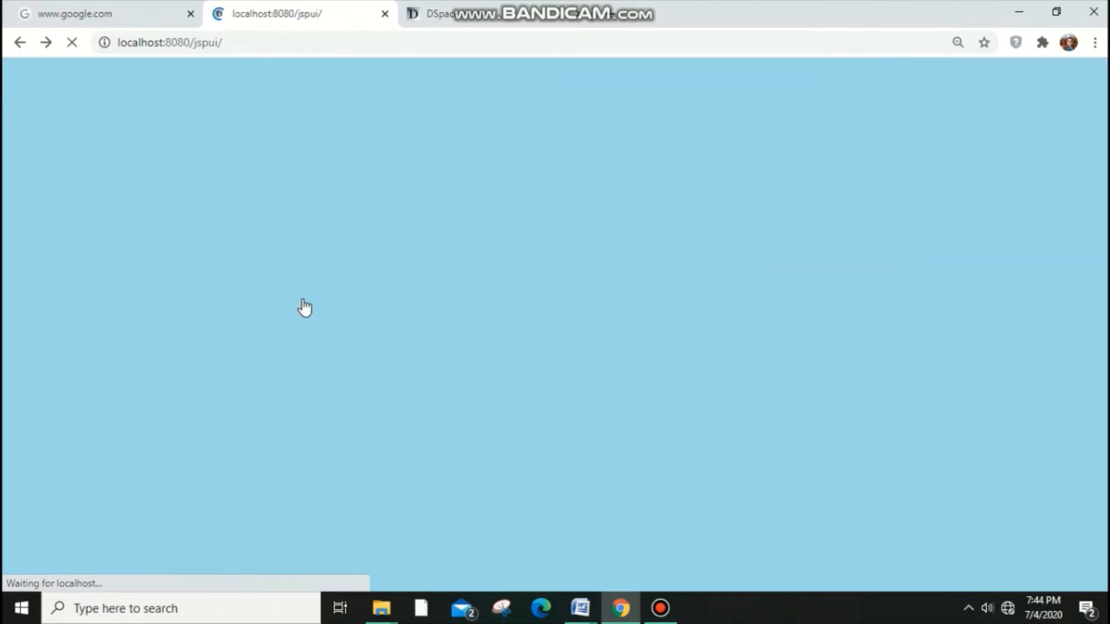
pyautogui.scroll(-4, 305, 301)
pyautogui.moveTo(254, 240)
pyautogui.moveTo(242, 300)
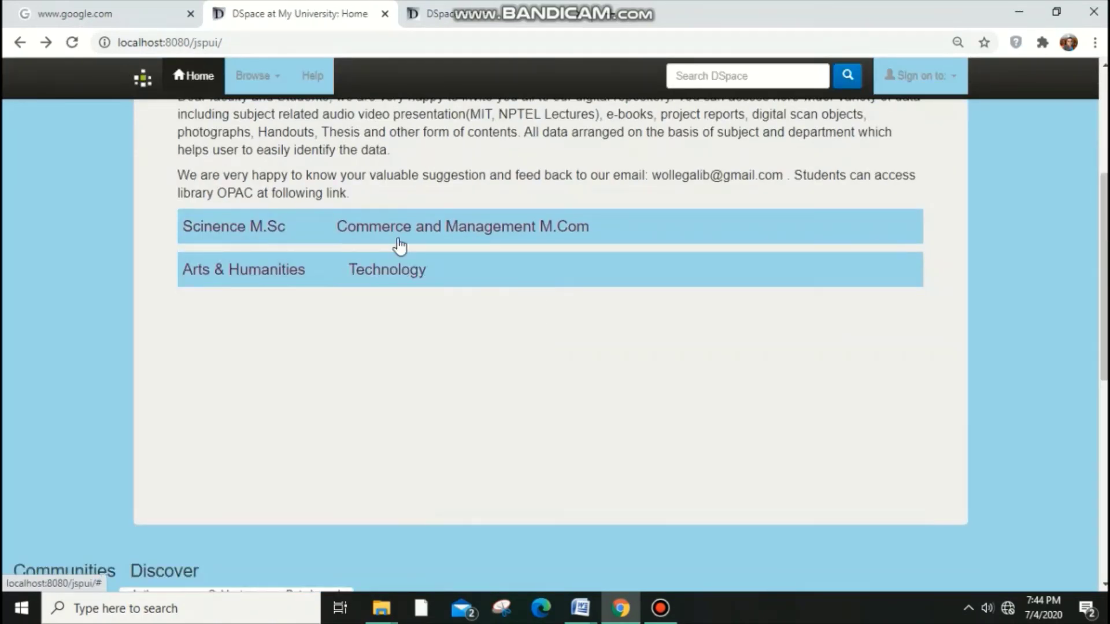
pyautogui.moveTo(213, 282)
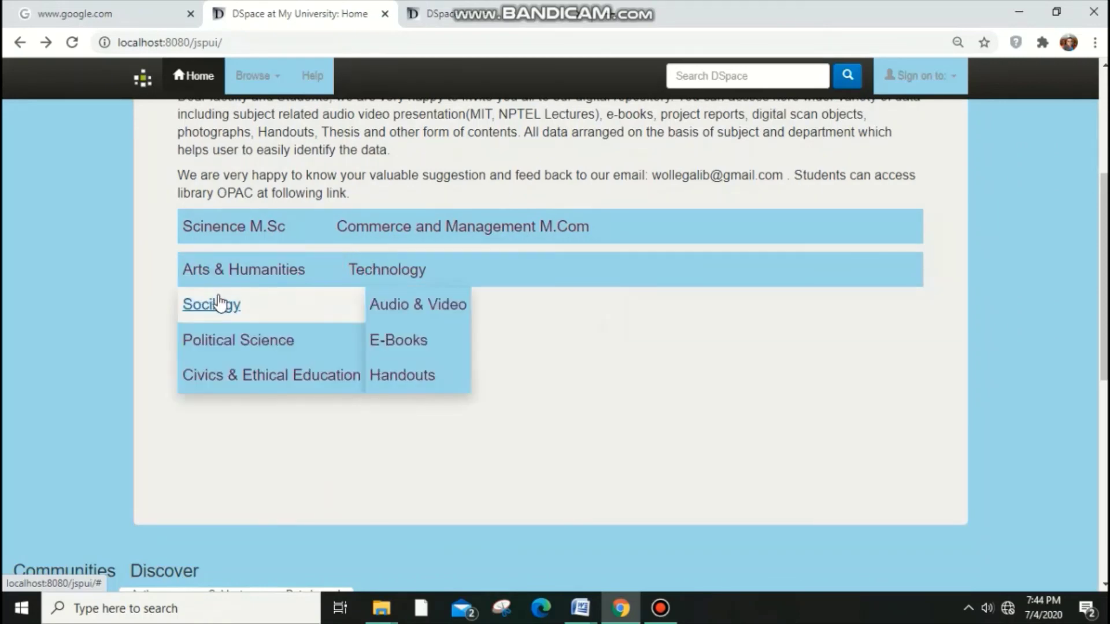
pyautogui.click(409, 305)
pyautogui.scroll(-5, 393, 307)
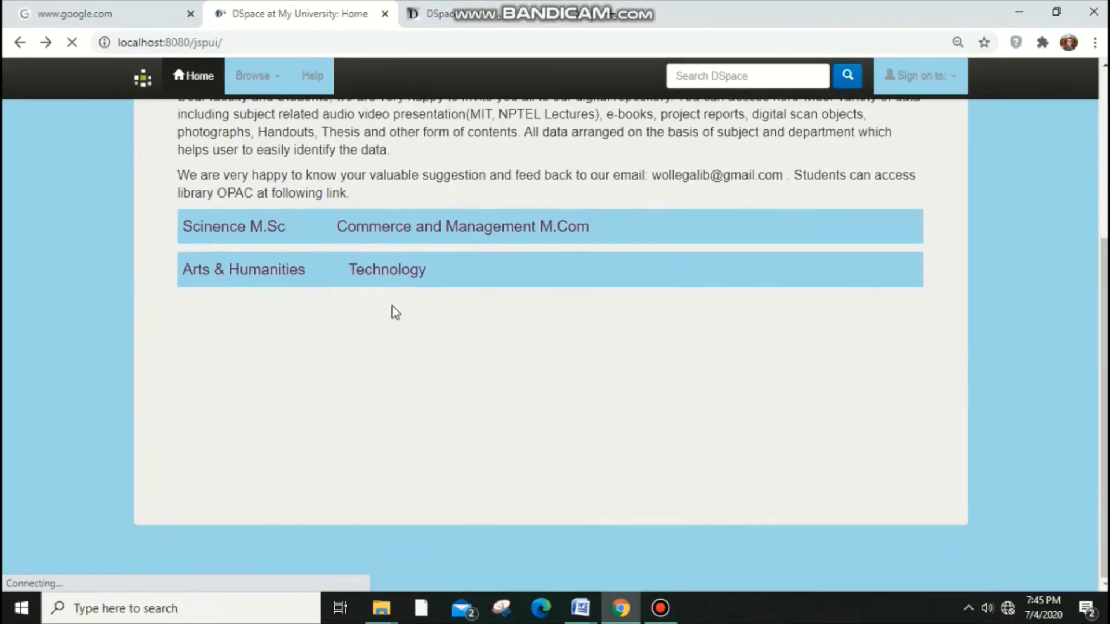
pyautogui.moveTo(231, 281)
pyautogui.moveTo(246, 312)
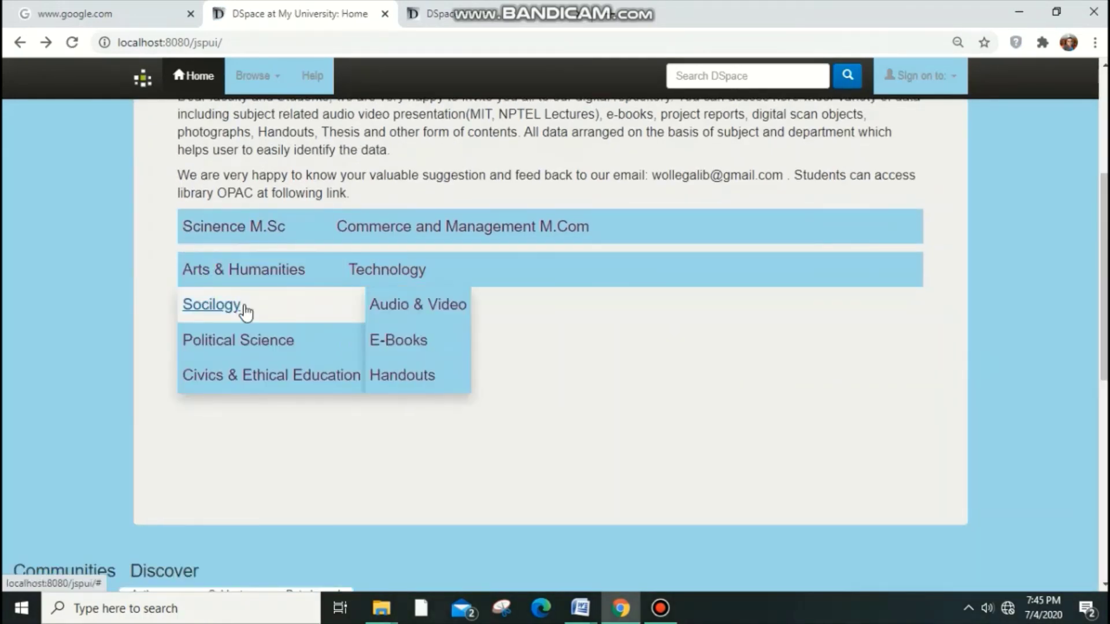
pyautogui.moveTo(305, 350)
pyautogui.click(402, 346)
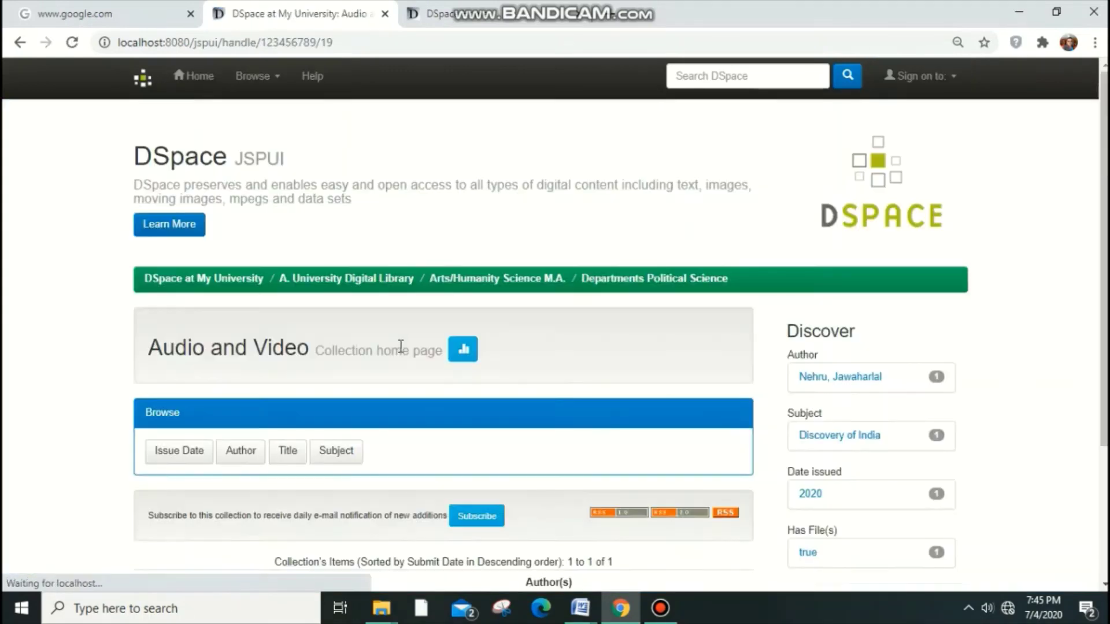
pyautogui.scroll(-3, 403, 346)
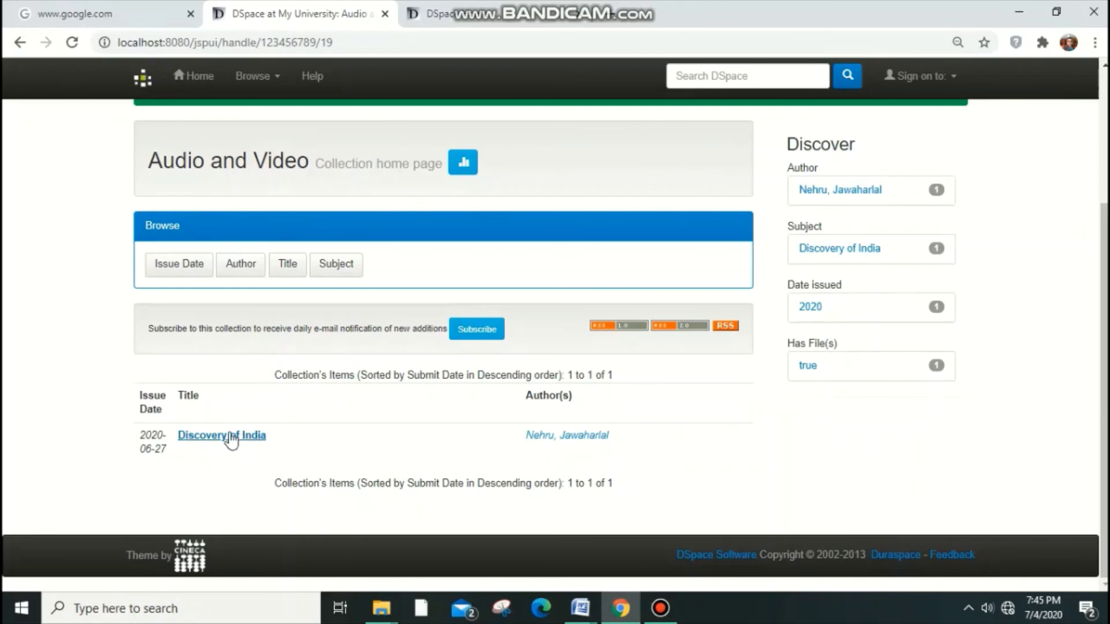
pyautogui.click(196, 76)
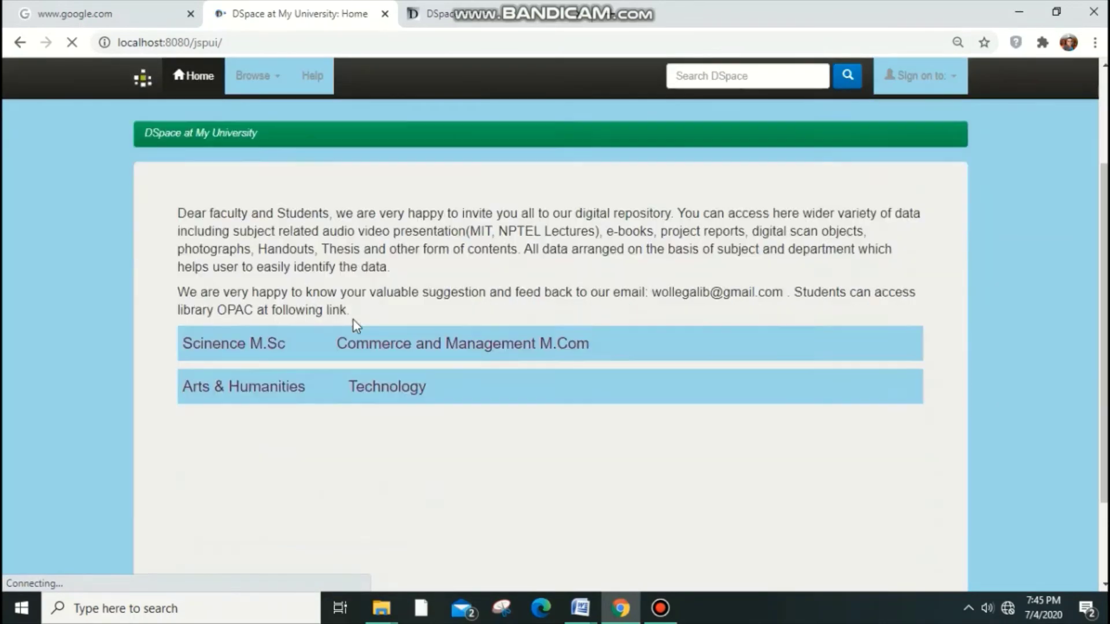
pyautogui.scroll(-2, 352, 321)
pyautogui.moveTo(243, 289)
pyautogui.moveTo(249, 360)
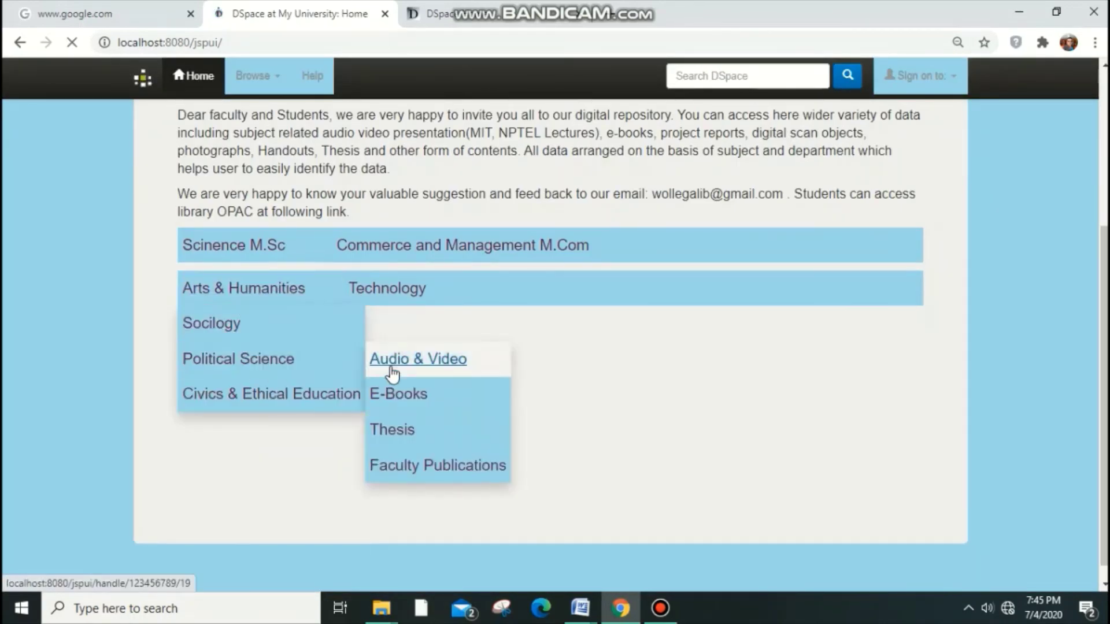
pyautogui.click(392, 431)
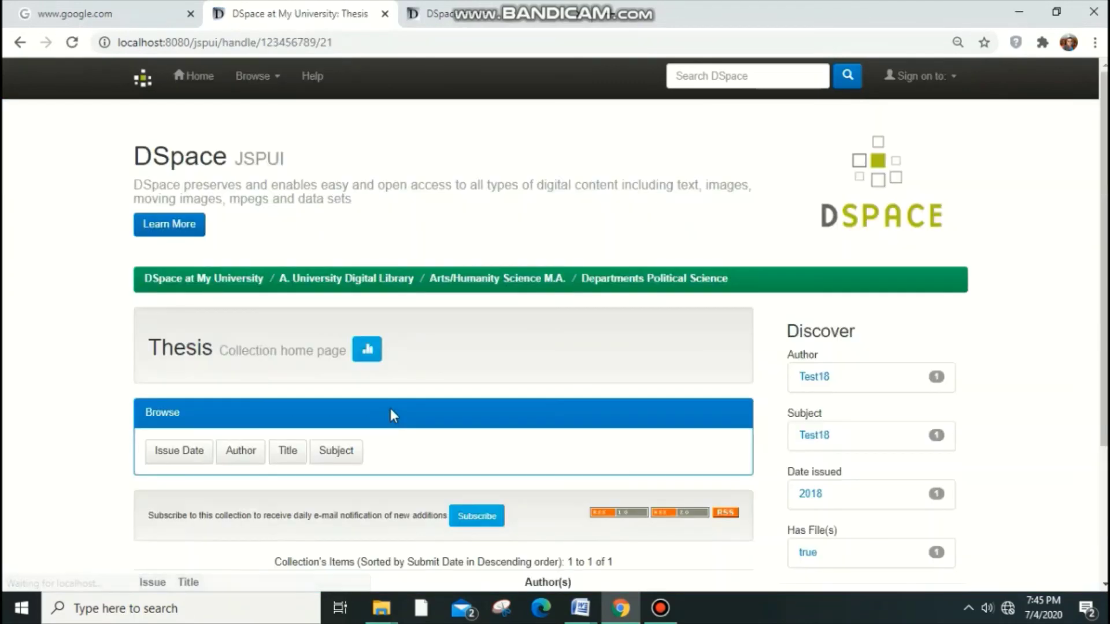
pyautogui.scroll(-3, 388, 402)
pyautogui.click(191, 436)
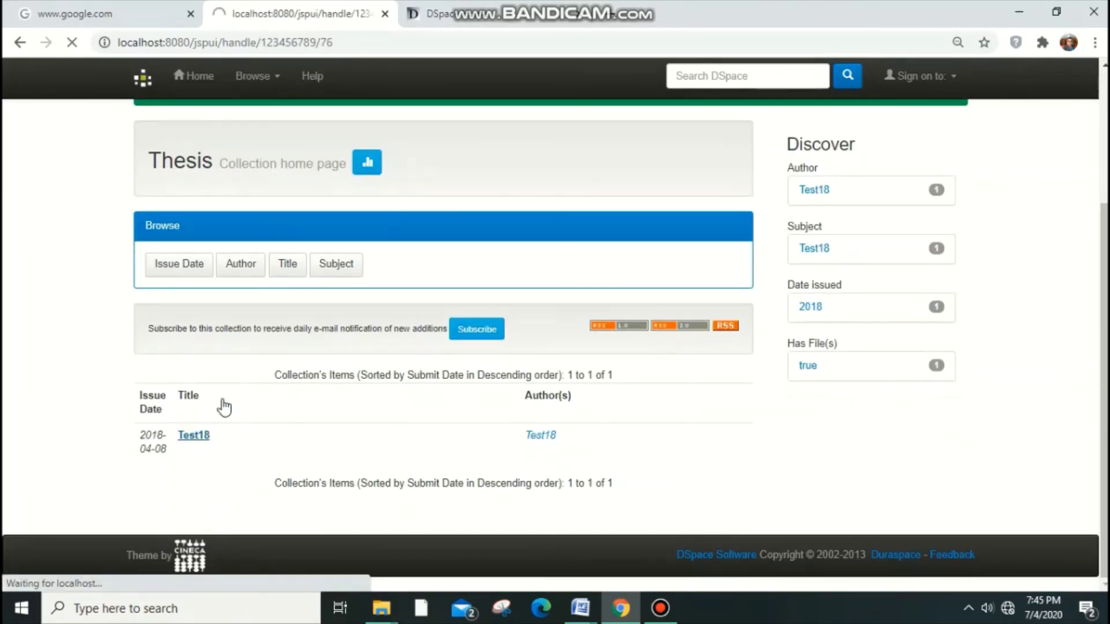
pyautogui.scroll(-5, 196, 382)
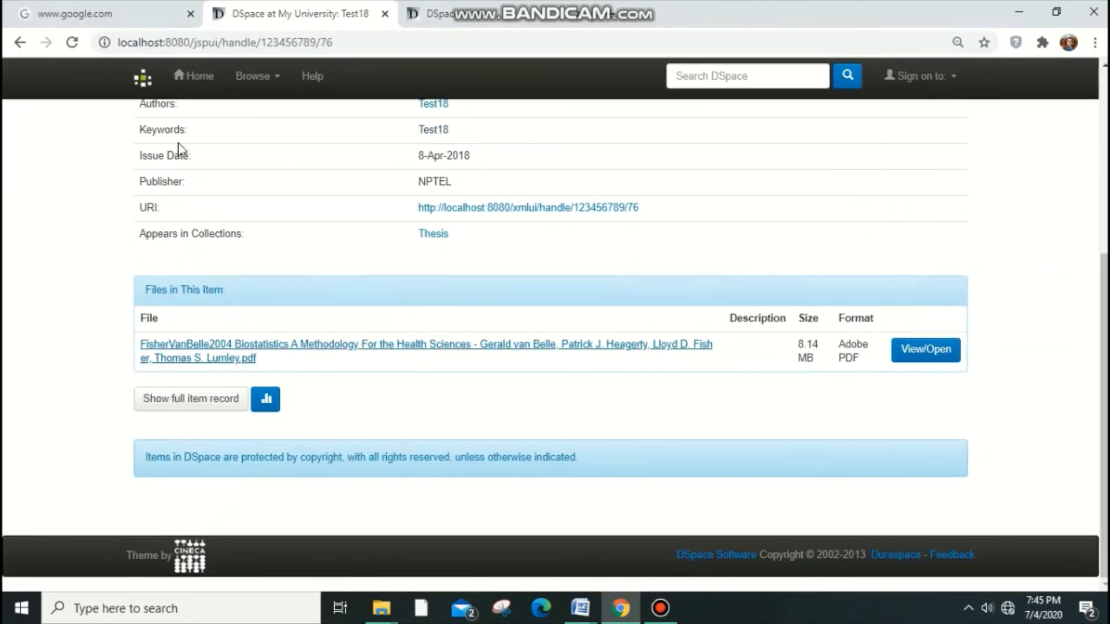
pyautogui.click(205, 90)
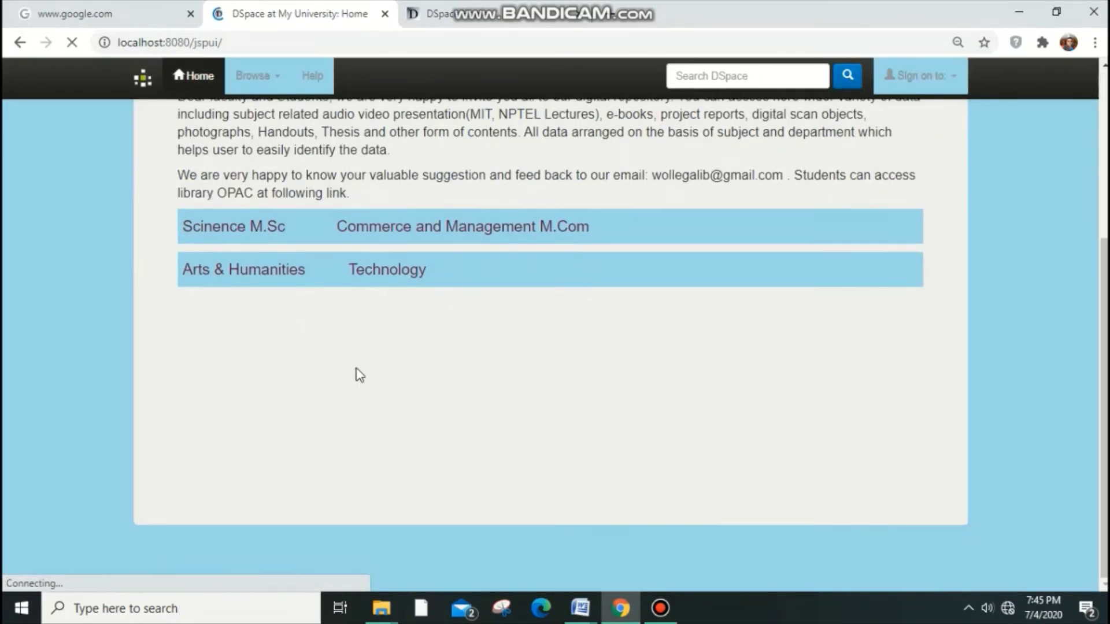
pyautogui.moveTo(254, 232)
pyautogui.moveTo(242, 301)
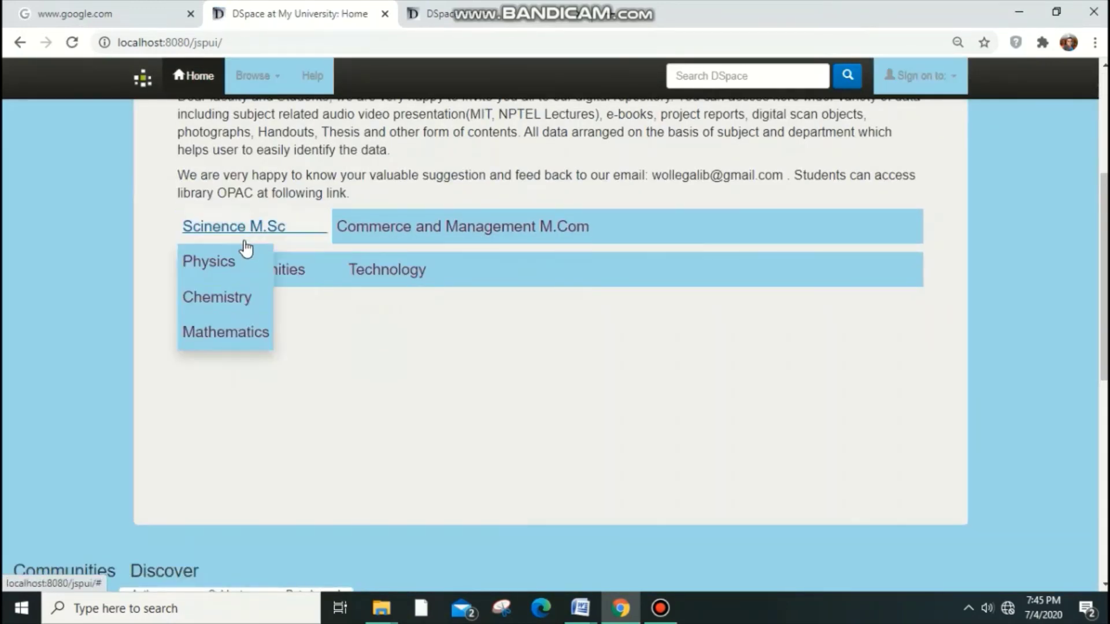
pyautogui.moveTo(231, 261)
pyautogui.click(331, 263)
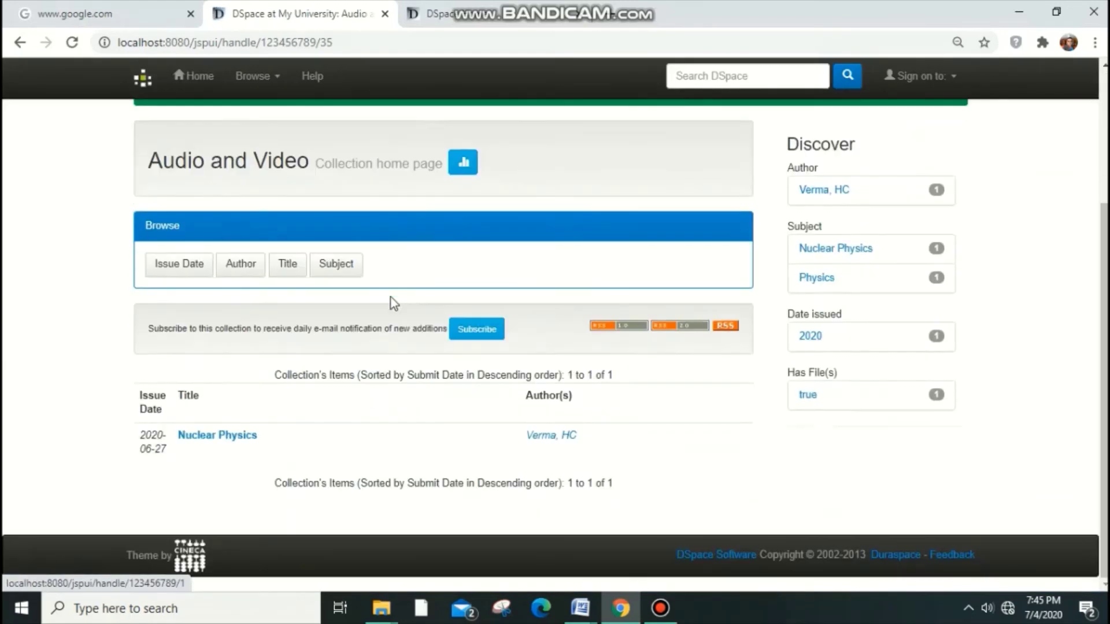
pyautogui.click(219, 438)
pyautogui.scroll(-7, 175, 161)
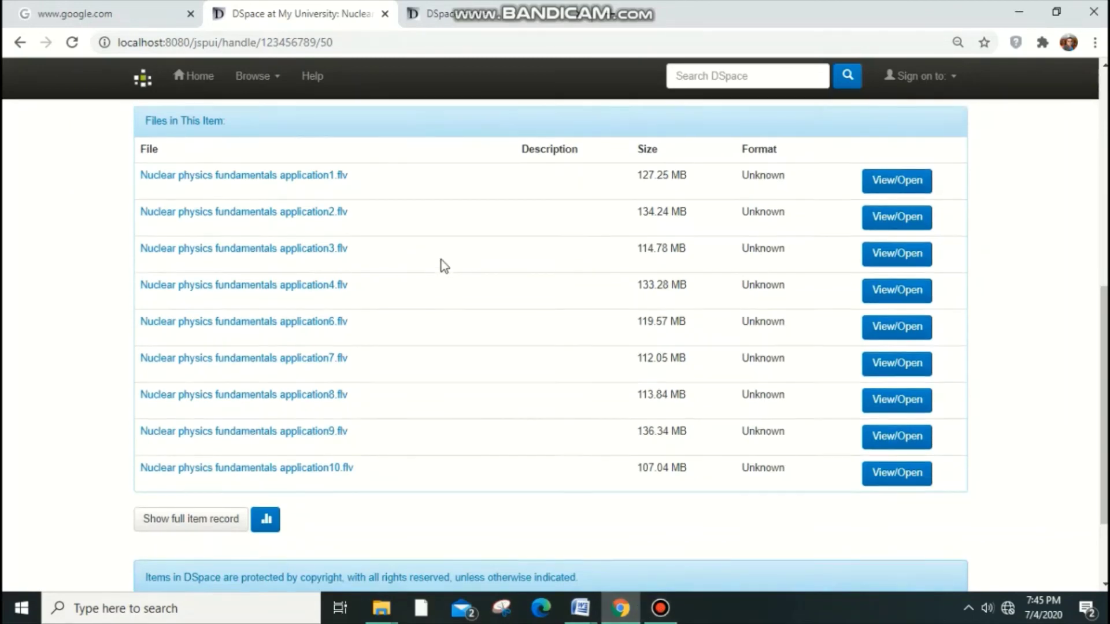
pyautogui.scroll(7, 441, 266)
pyautogui.click(199, 77)
pyautogui.moveTo(582, 610)
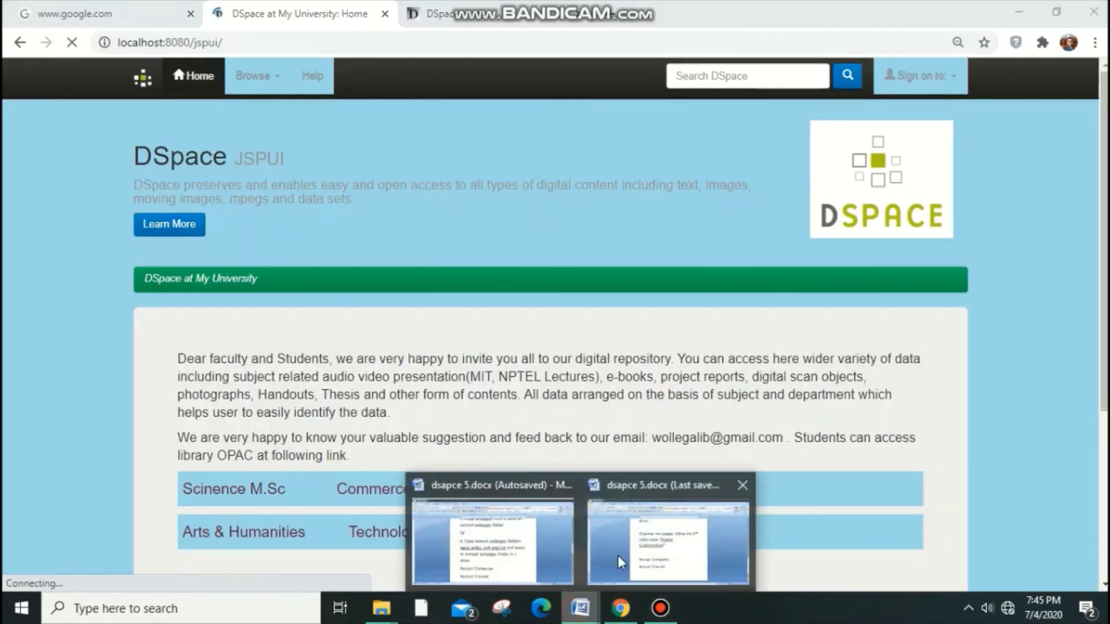
pyautogui.click(617, 555)
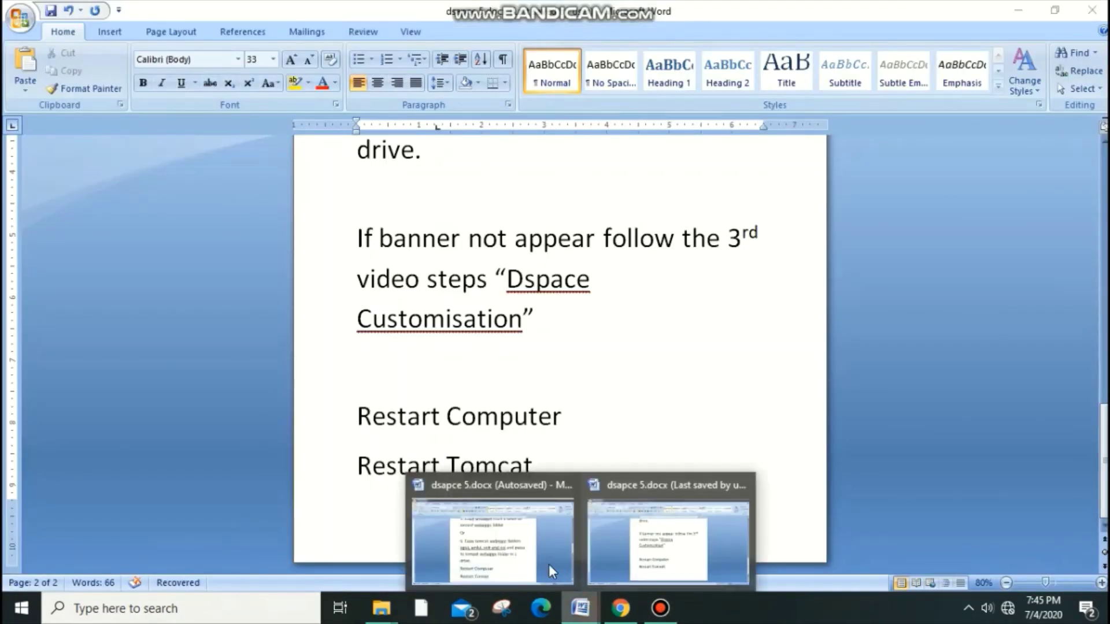
# Switch to the dsapce 5.docx notes and scroll to the closing Thank You line
pyautogui.click(550, 568)
pyautogui.scroll(-10, 542, 464)
pyautogui.scroll(-3, 679, 245)
pyautogui.scroll(1, 644, 292)
pyautogui.moveTo(681, 268); pyautogui.dragTo(327, 231)
pyautogui.click(811, 473)
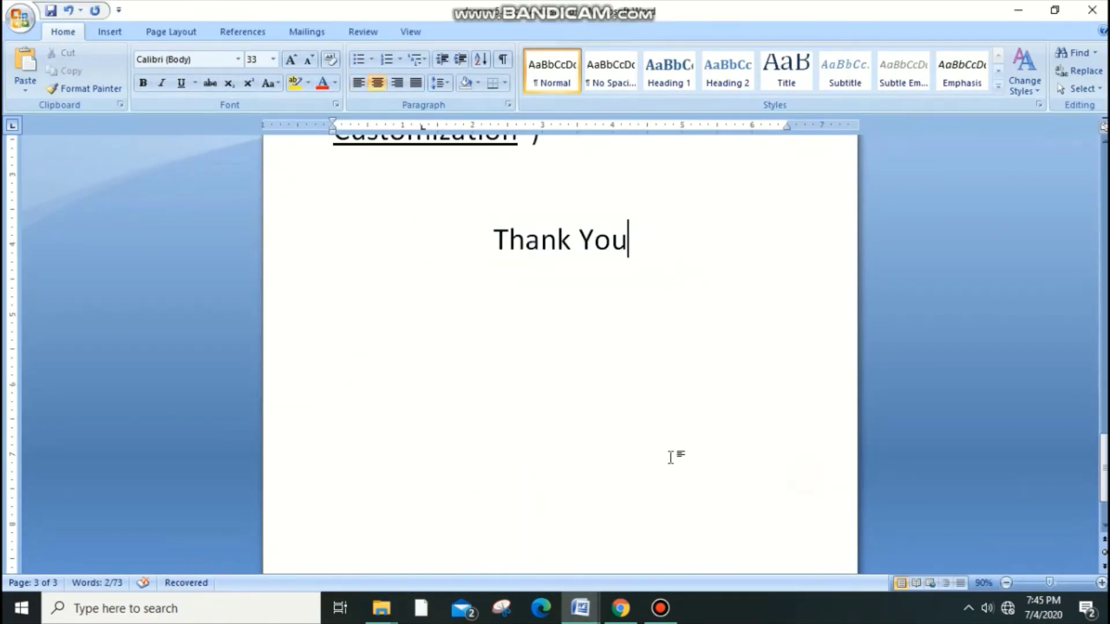